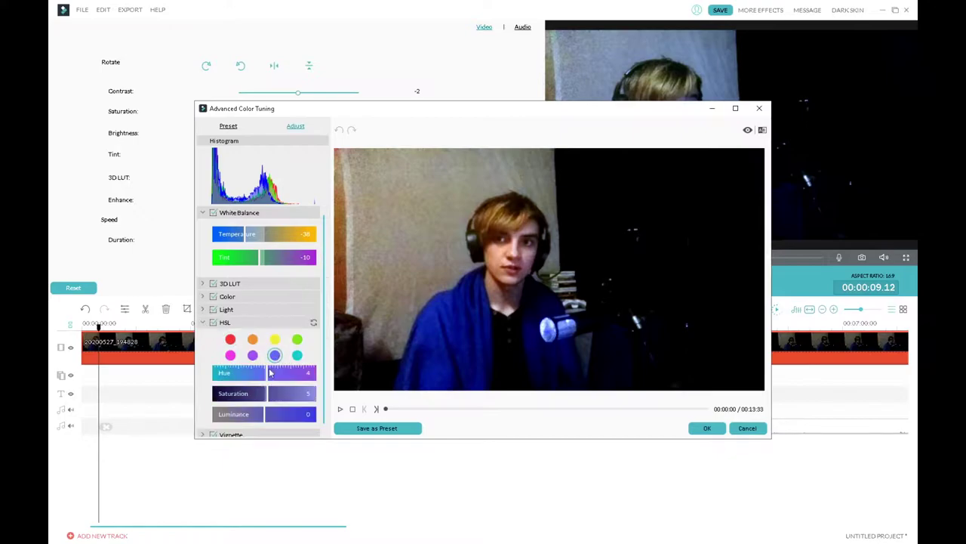
Trim the separate audio clip and line it up with the video from the start of the timeline, checking the sync by playback
left_click(797, 310)
key("Escape")
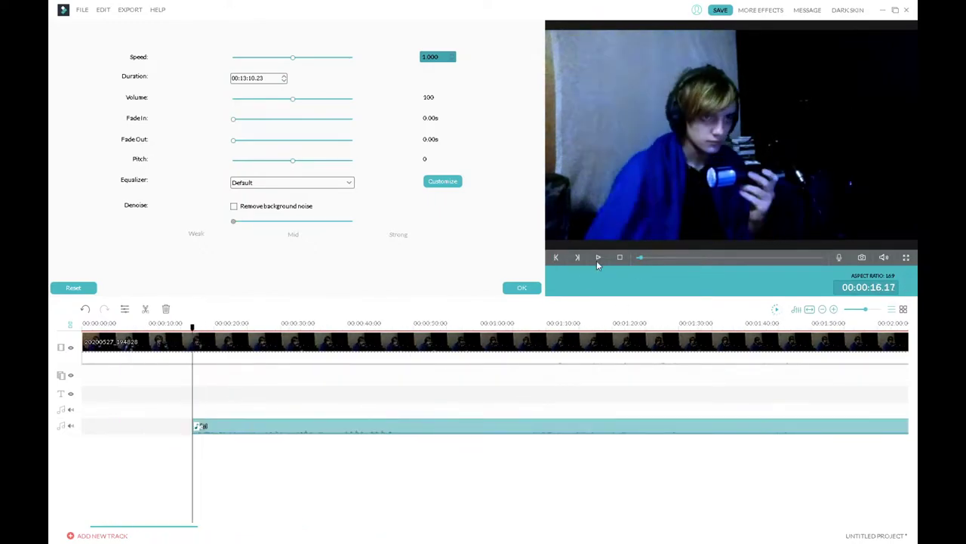
left_click(598, 259)
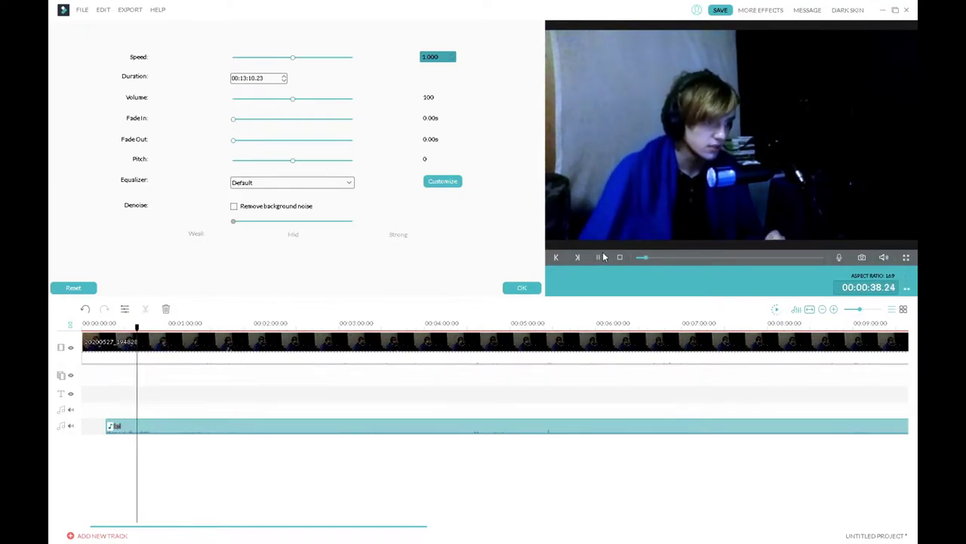
left_click(112, 429)
left_click(598, 258)
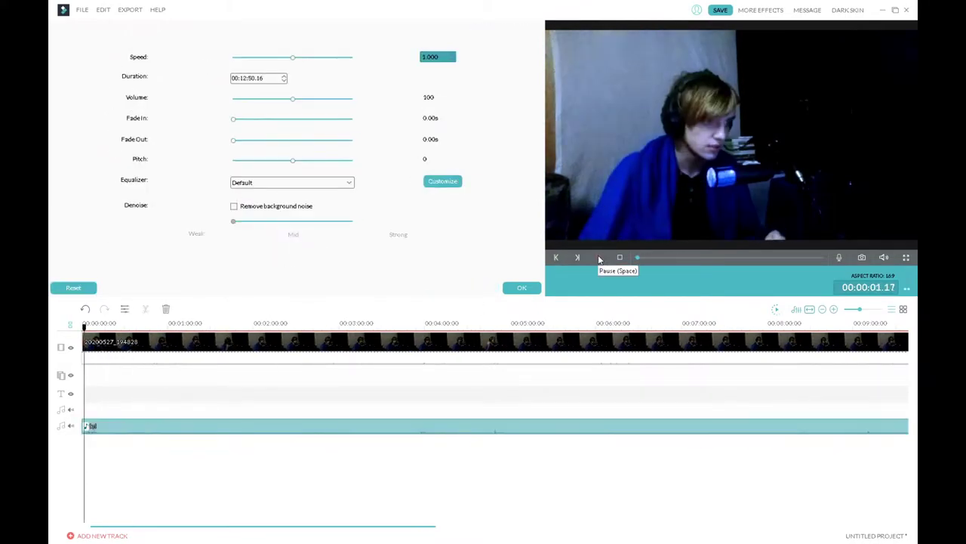
left_click(557, 345)
left_click(522, 288)
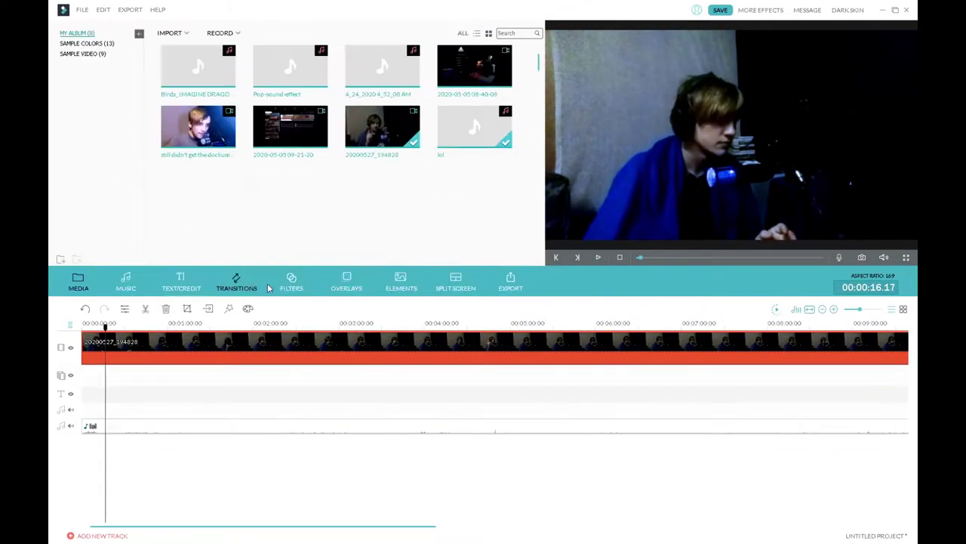
Preview color filters such as Blue Skies from the full filter library against the footage
left_click(292, 281)
left_click(306, 188)
scroll(295, 197, "down", 4)
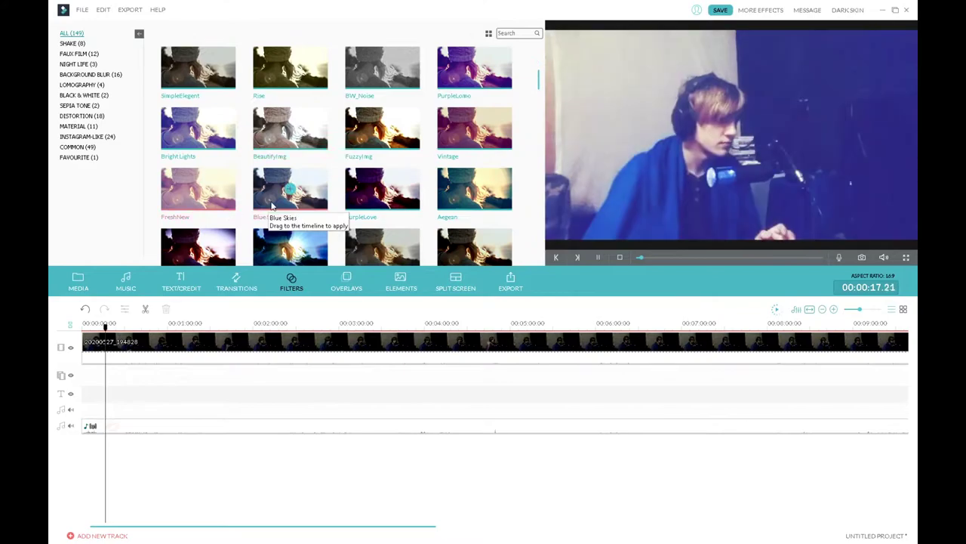
left_click(308, 197)
scroll(427, 205, "down", 1)
left_click(483, 168)
scroll(468, 178, "down", 1)
left_click(208, 198)
scroll(283, 208, "up", 1)
left_click(196, 95)
left_click(83, 372)
left_click(598, 258)
In the video clip's advanced color tuning, set Blacks to 30 and the red HSL hue to -5
left_click(346, 349)
double_click(327, 348)
left_click(467, 288)
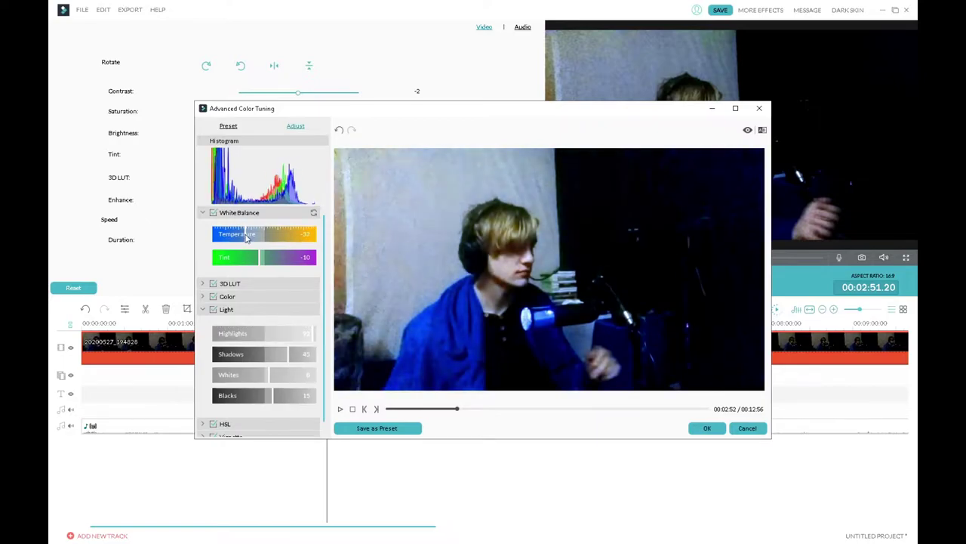
left_click(225, 424)
scroll(257, 392, "down", 2)
left_click_drag(265, 367, 261, 367)
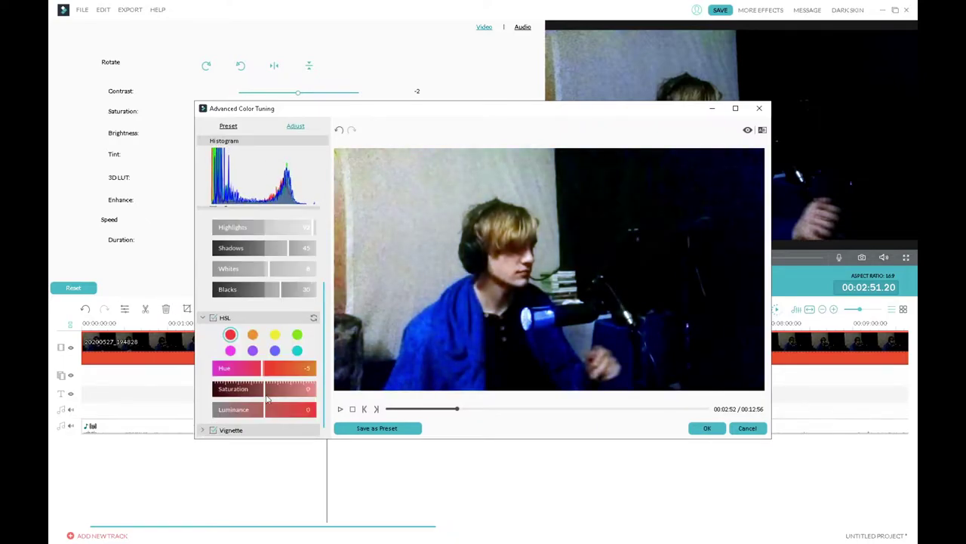
Add a vignette with amount -100, an enlarged size and feather 100, and apply the color tuning to the clip
left_click(225, 429)
scroll(257, 377, "down", 3)
left_click_drag(275, 317, 213, 317)
left_click_drag(265, 334, 305, 347)
left_click_drag(264, 377, 316, 379)
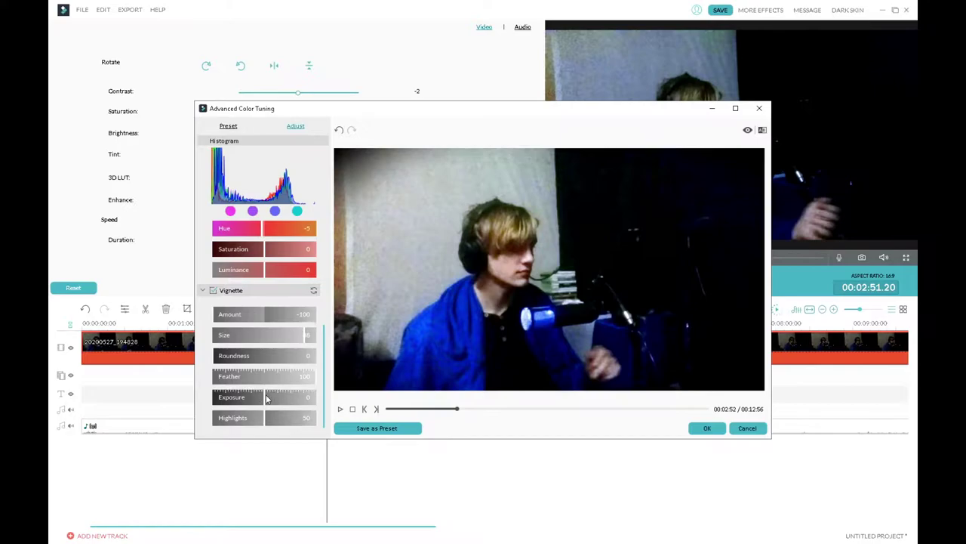
left_click(707, 428)
left_click(386, 334)
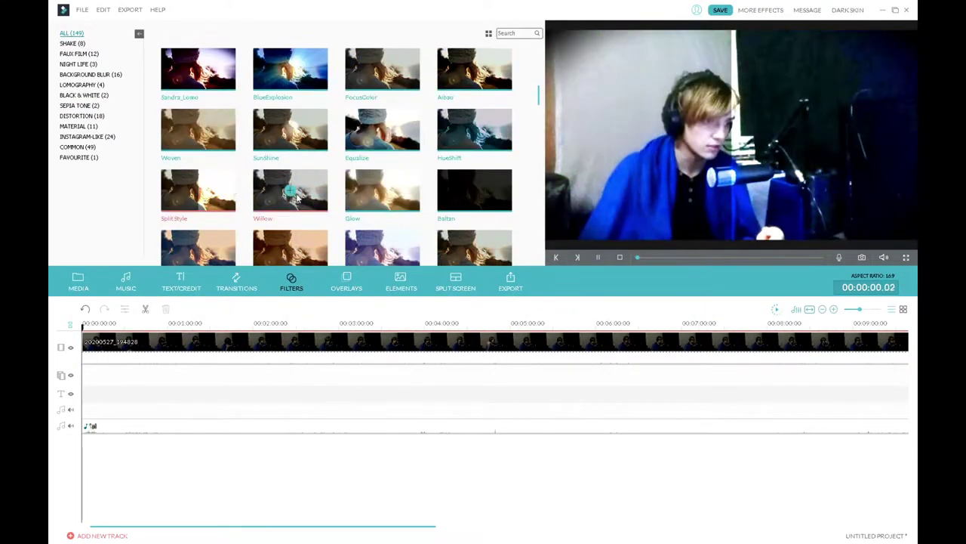
Preview stylized filters such as Willow, DelayGrab and ColorSketch against the graded footage
scroll(237, 191, "down", 1)
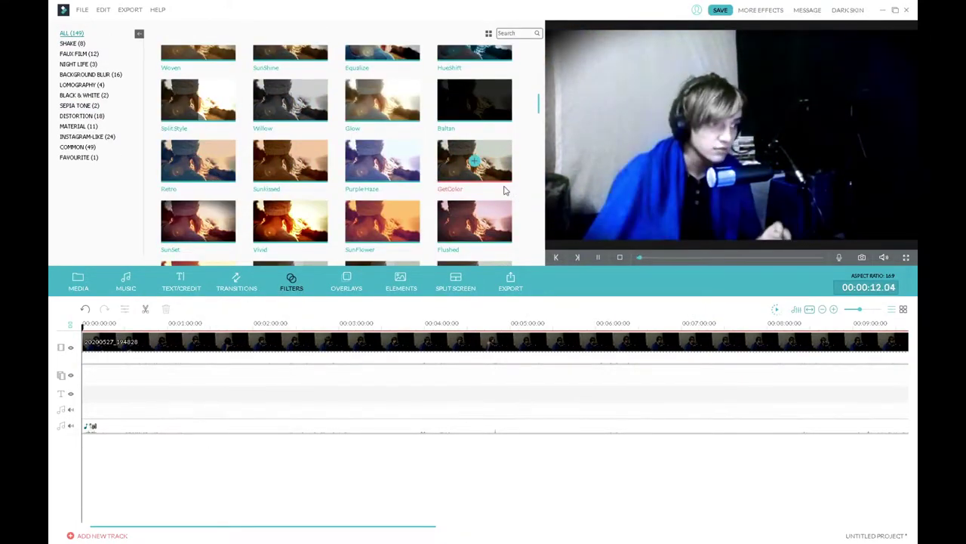
scroll(340, 151, "down", 8)
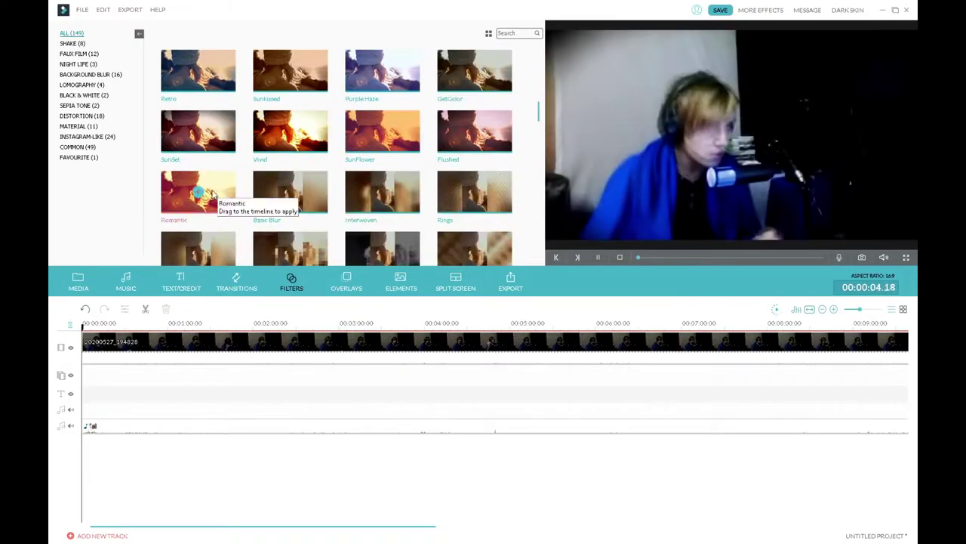
scroll(430, 113, "down", 2)
left_click(463, 91)
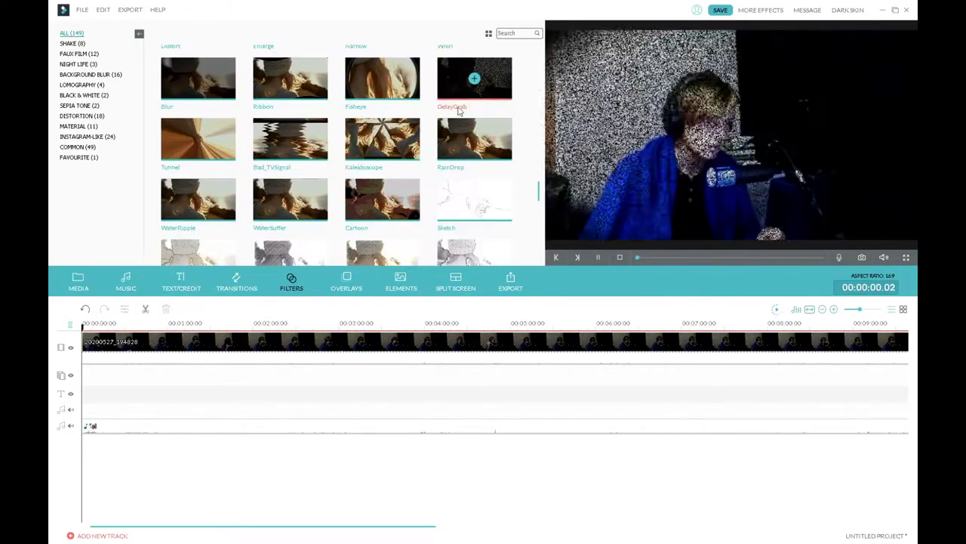
left_click(453, 204)
scroll(339, 204, "down", 5)
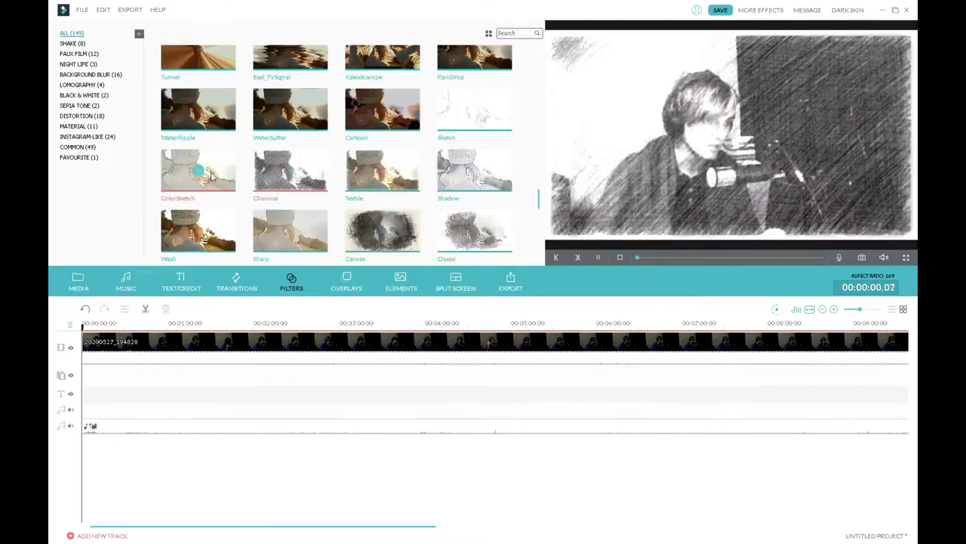
scroll(258, 210, "down", 4)
left_click(290, 203)
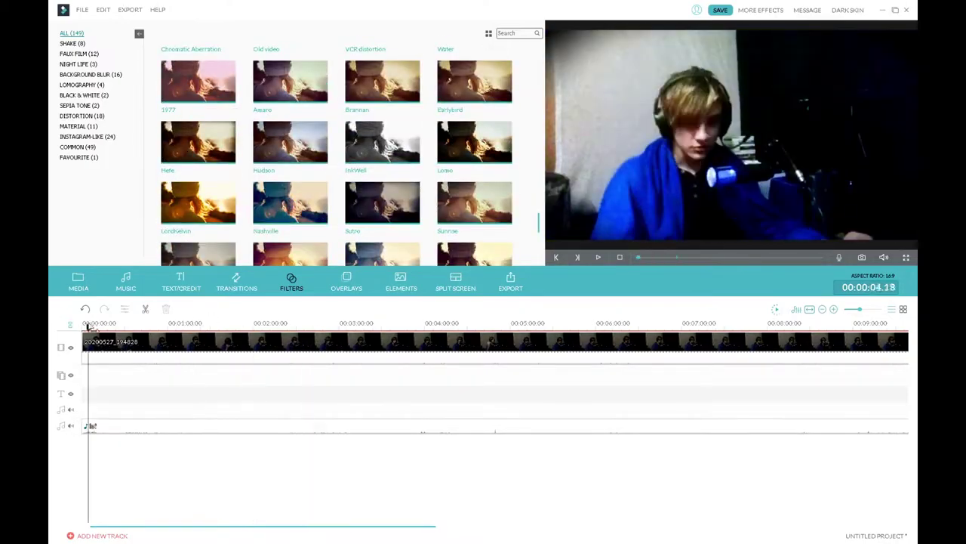
Preview the Instagram-like filters at different points of the footage and return to the start of the filter library
left_click(458, 211)
scroll(456, 211, "up", 8)
left_click(453, 212)
scroll(453, 212, "down", 13)
left_click(468, 119)
left_click(317, 189)
left_click(206, 181)
scroll(256, 219, "up", 20)
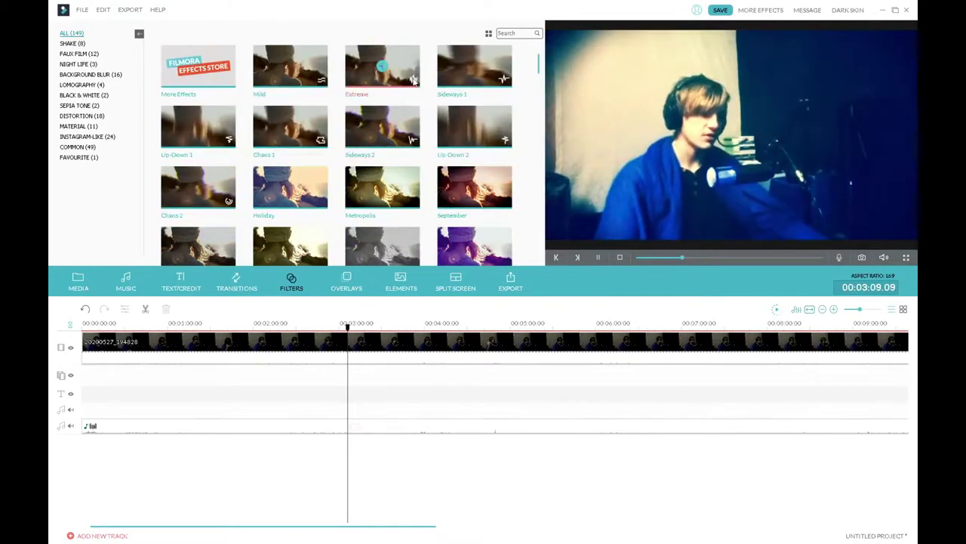
Crop and zoom the main video clip to frame the speaker more closely
left_click(254, 347)
right_click(254, 349)
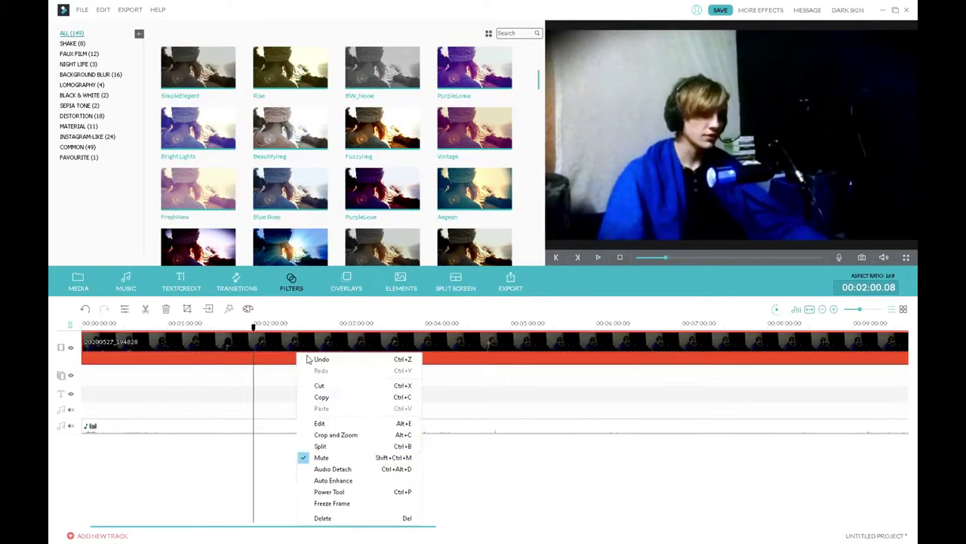
left_click(333, 435)
left_click(437, 386)
left_click_drag(381, 280, 360, 278)
left_click(363, 386)
left_click_drag(398, 226, 450, 194)
left_click_drag(289, 272, 286, 287)
left_click_drag(254, 350, 397, 333)
left_click(654, 408)
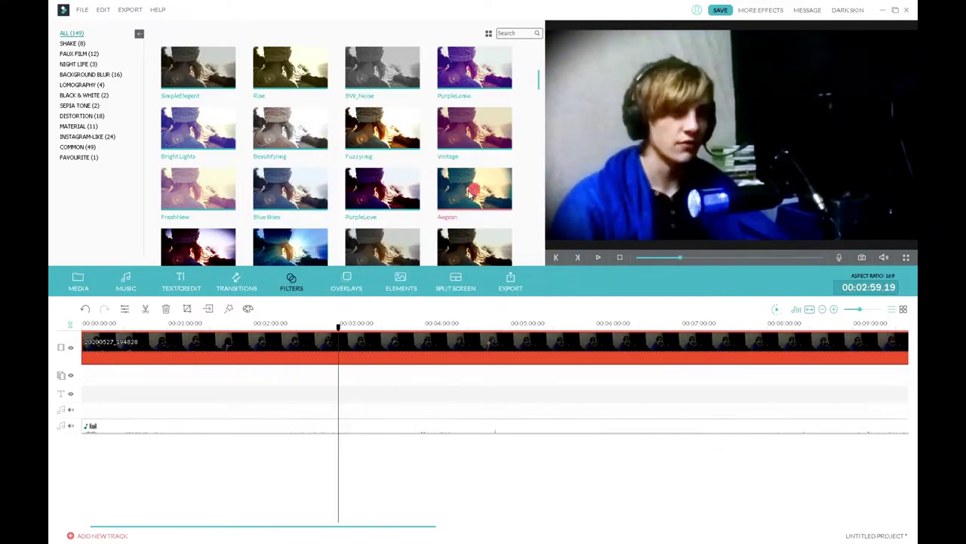
Play back the opening and split the video and audio at about 30 seconds
left_click(77, 147)
left_click(598, 258)
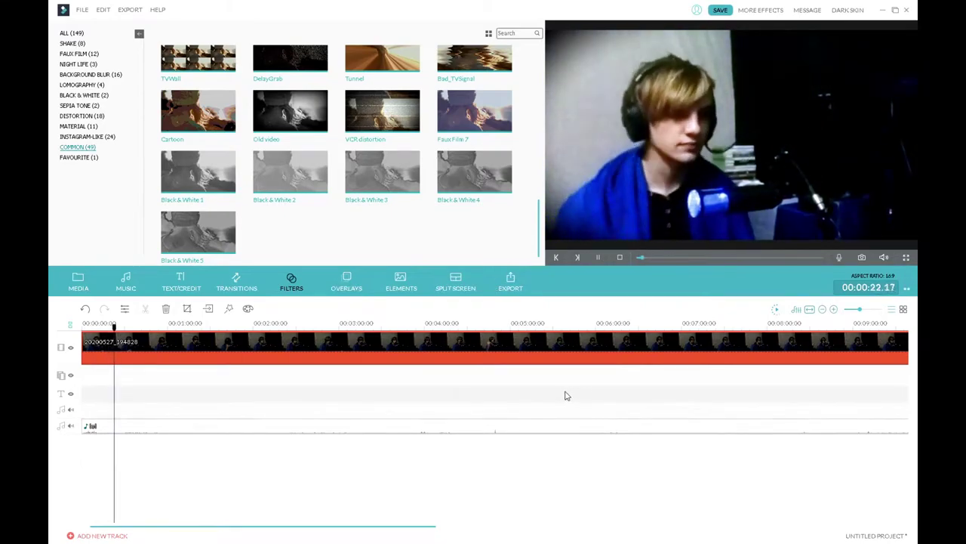
left_click(136, 352)
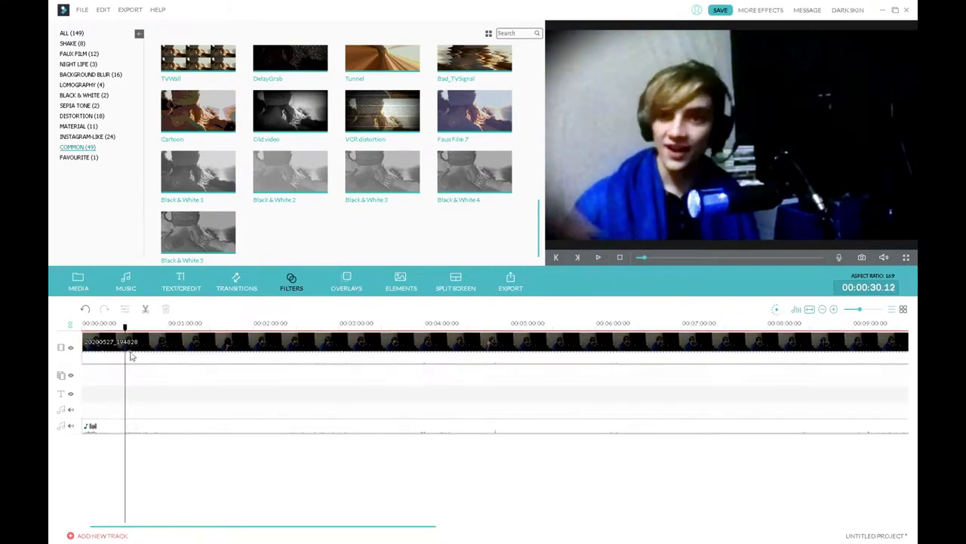
left_click(598, 258)
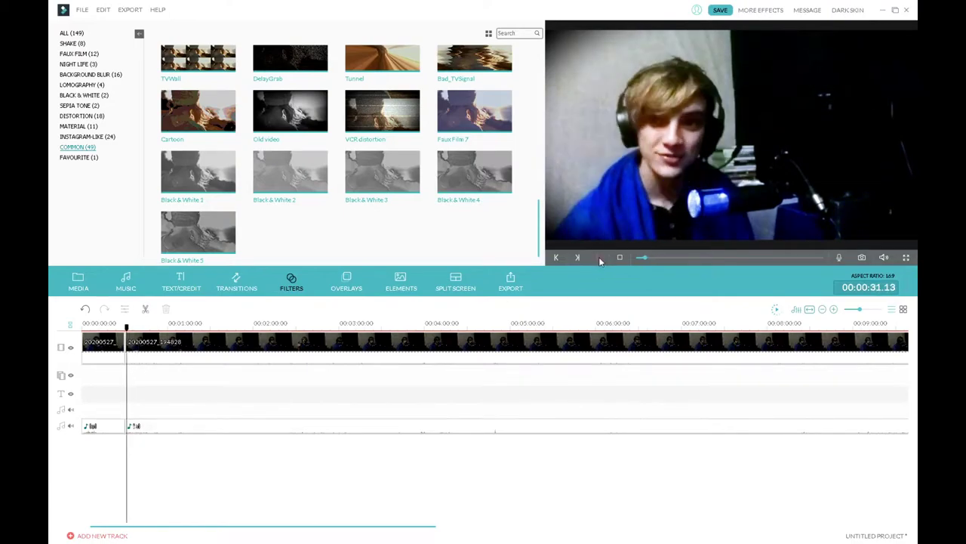
key("ctrl+b")
Split the video and audio again at about 40, 41 and 42 seconds to isolate two short sections
left_click(597, 258)
left_click(598, 258)
scroll(360, 425, "up", 3)
key("ctrl+b")
key("space")
key("space")
key("ctrl+b")
key("space")
key("space")
Crop and zoom the short video section starting at about 41 seconds closer on the speaker's face
right_click(334, 348)
left_click(377, 418)
left_click(649, 405)
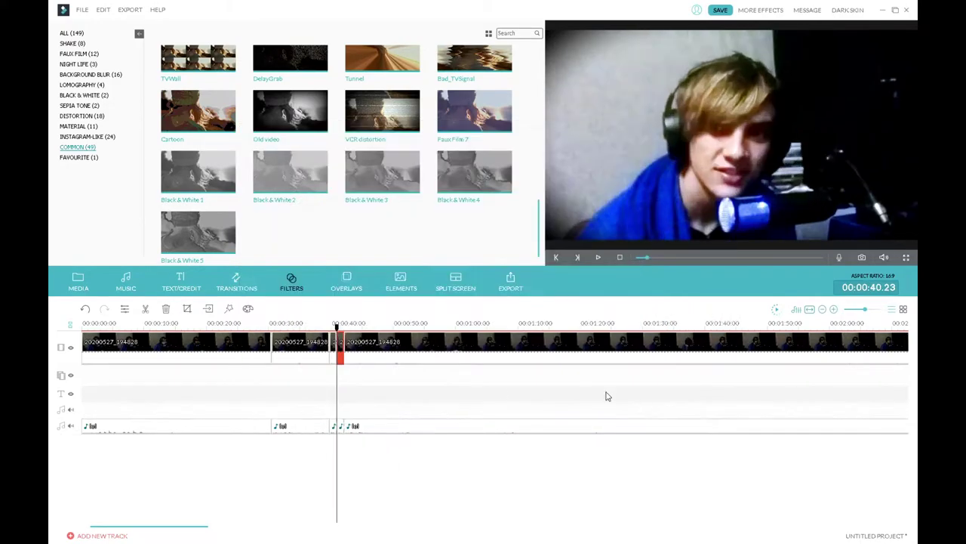
Review the program's settings for folders, language and GPU acceleration
left_click(83, 10)
left_click(106, 162)
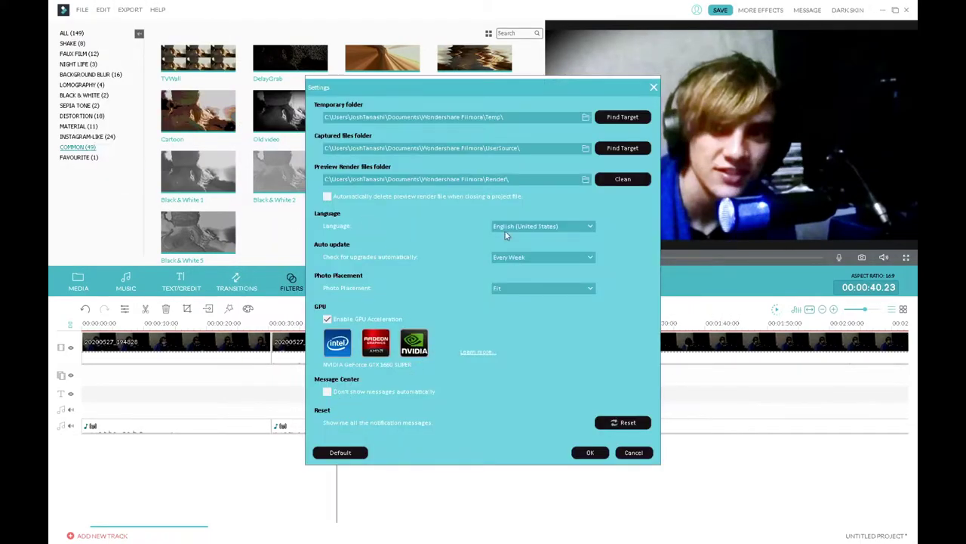
left_click(590, 452)
Play back the zoomed cut around 40 seconds
left_click(598, 257)
left_click(353, 324)
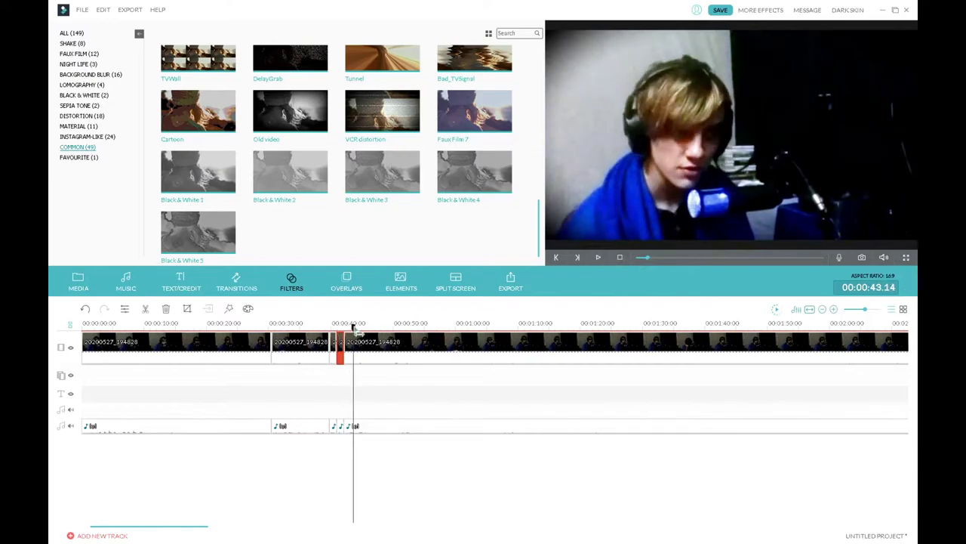
left_click(594, 258)
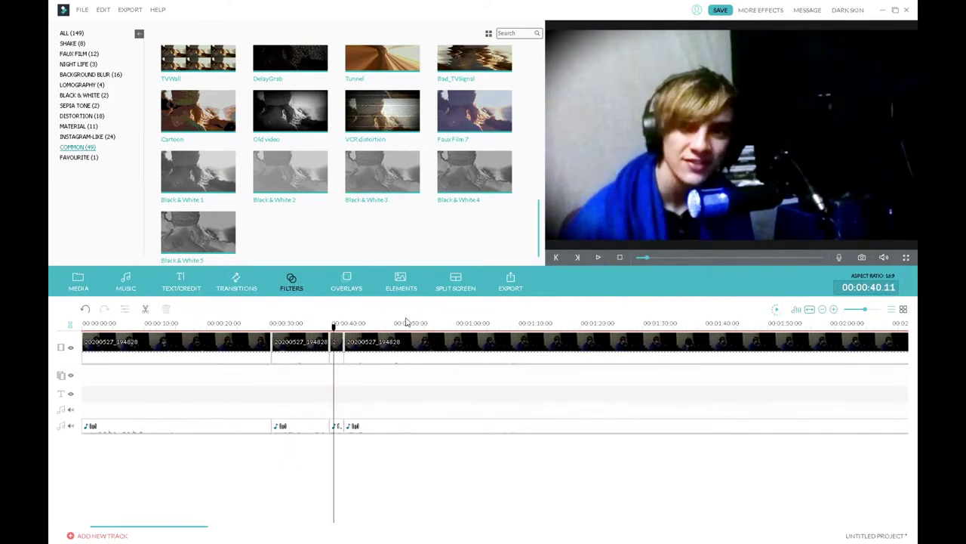
Redo the split near 41 seconds and set the second short audio clip's volume to 161 and pitch to 4
key("ctrl+z")
key("ctrl+y")
double_click(333, 429)
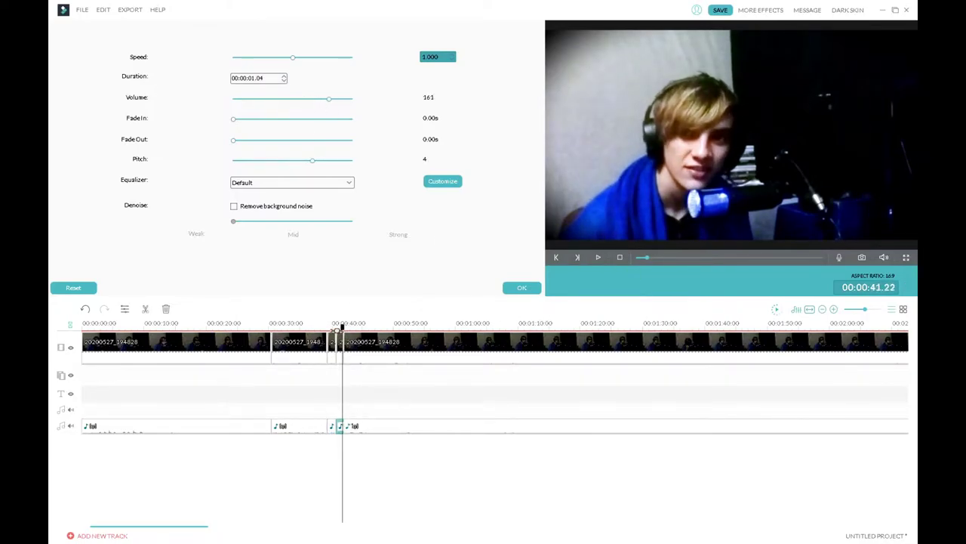
Crop and zoom the second short video section tighter on the speaker's face and play back the cut from about 32 seconds
right_click(336, 341)
left_click(370, 425)
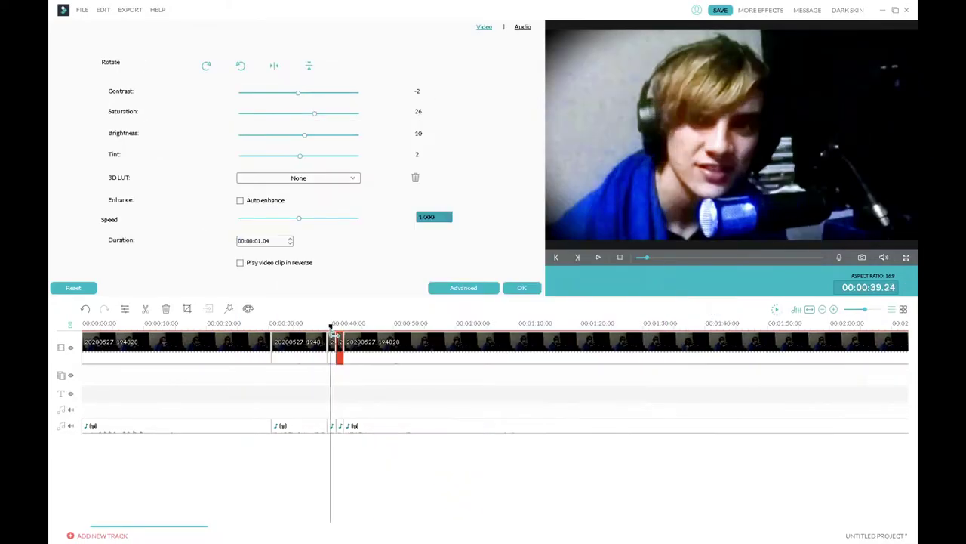
left_click(598, 257)
left_click_drag(647, 257, 643, 262)
left_click(598, 258)
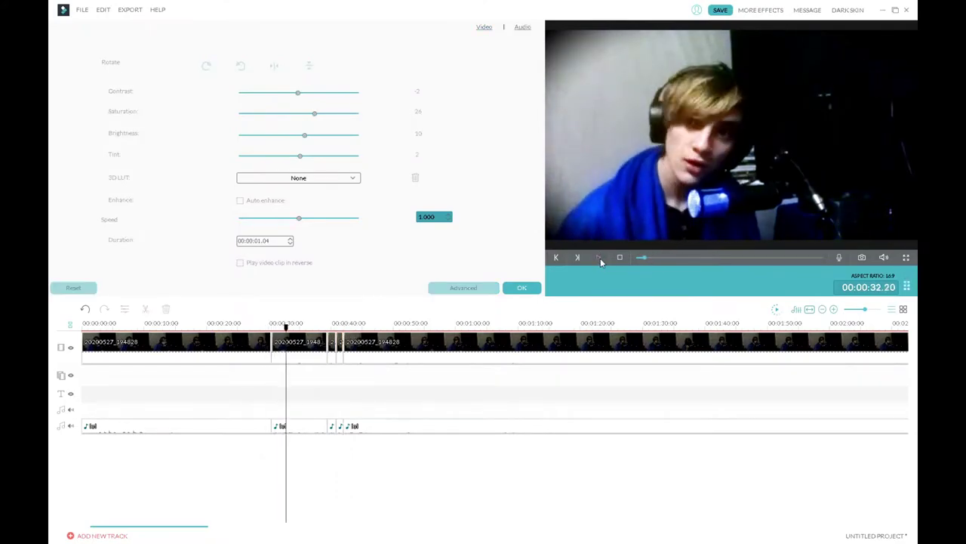
left_click_drag(649, 257, 644, 258)
left_click(599, 259)
left_click(599, 257)
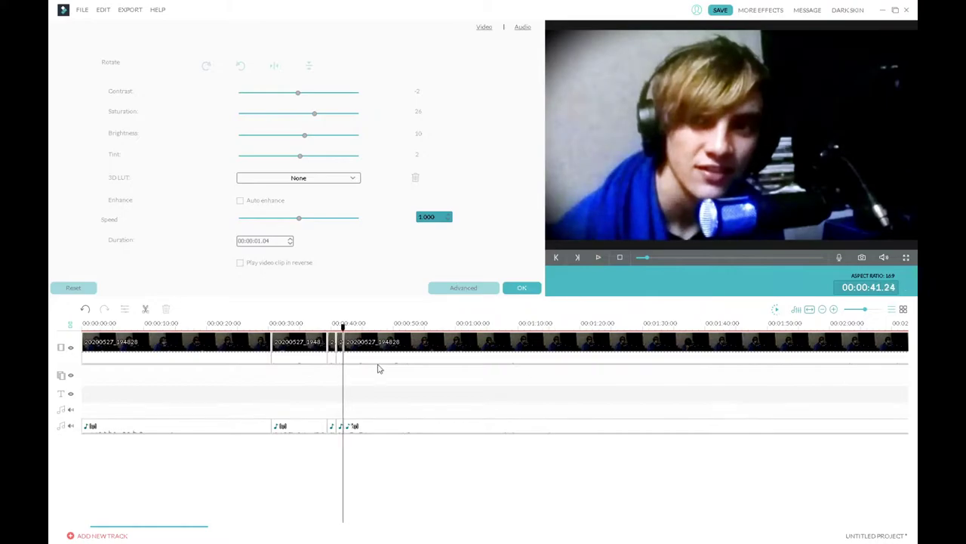
left_click(599, 257)
left_click(522, 287)
Preview filters including Sideways 2 for the zoomed short section and add one spanning that section
left_click(340, 343)
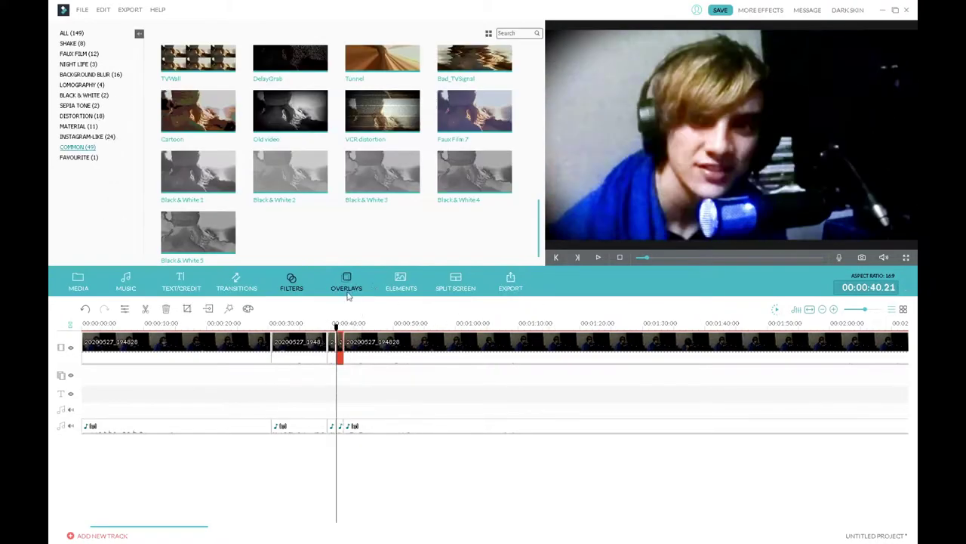
double_click(452, 142)
scroll(451, 142, "up", 10)
double_click(359, 139)
left_click(72, 33)
double_click(357, 134)
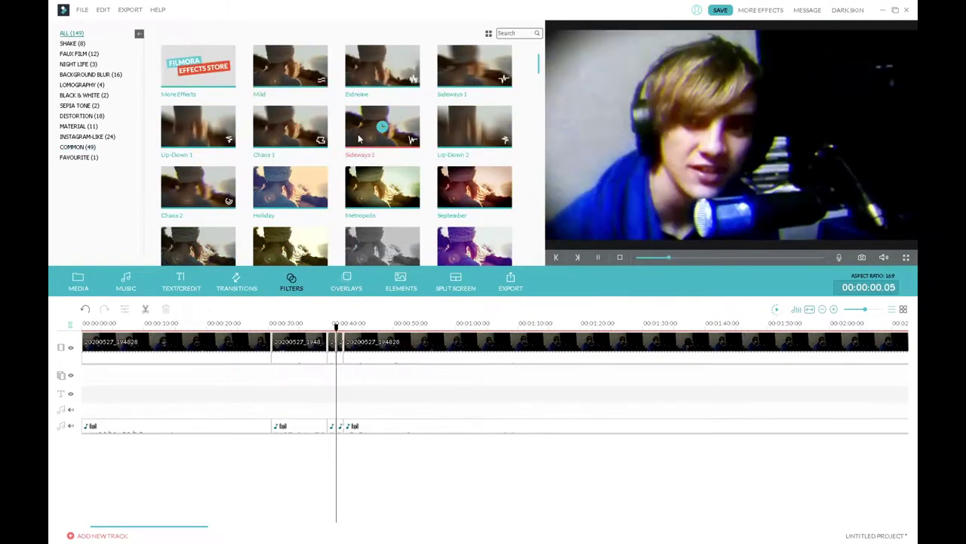
scroll(397, 181, "down", 20)
double_click(452, 129)
left_click(474, 111)
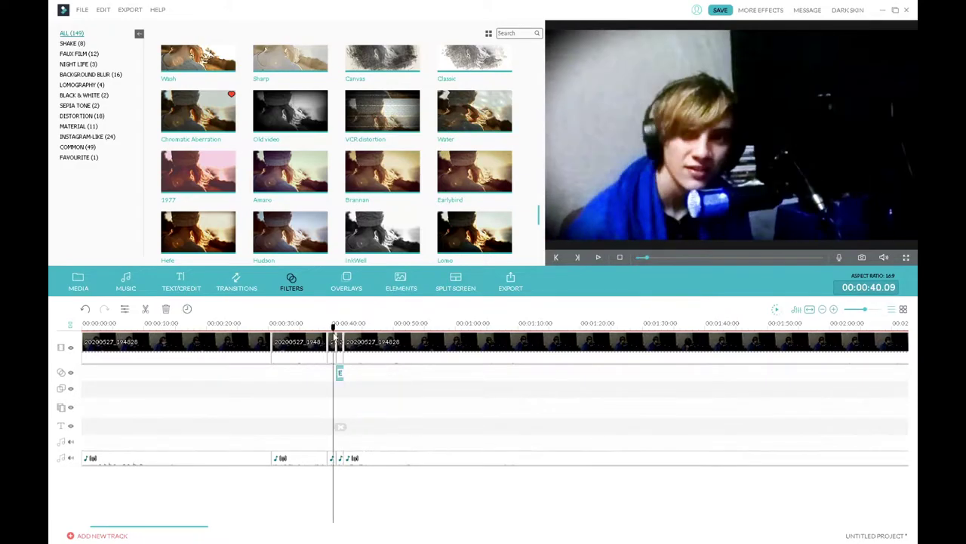
left_click(597, 257)
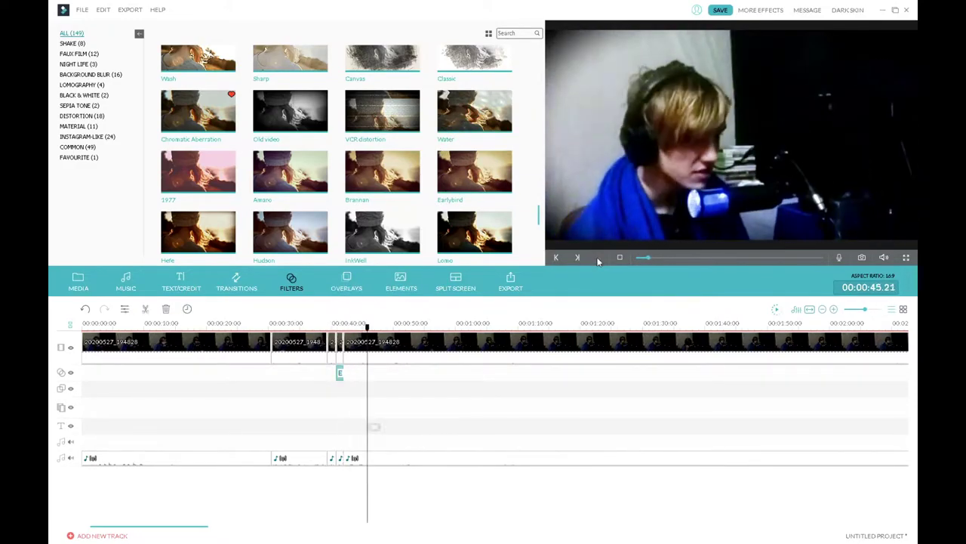
Adjust the audio around the short cuts, with volume 177 and pitch 2 on the first short audio clip
right_click(468, 348)
left_click(509, 431)
double_click(619, 347)
left_click(521, 28)
left_click_drag(299, 65, 339, 99)
double_click(528, 458)
left_click(599, 258)
left_click(314, 324)
double_click(332, 459)
Set the volume of the audio clip running from about 30 to 40 seconds to 192 and play back the edit
left_click(300, 324)
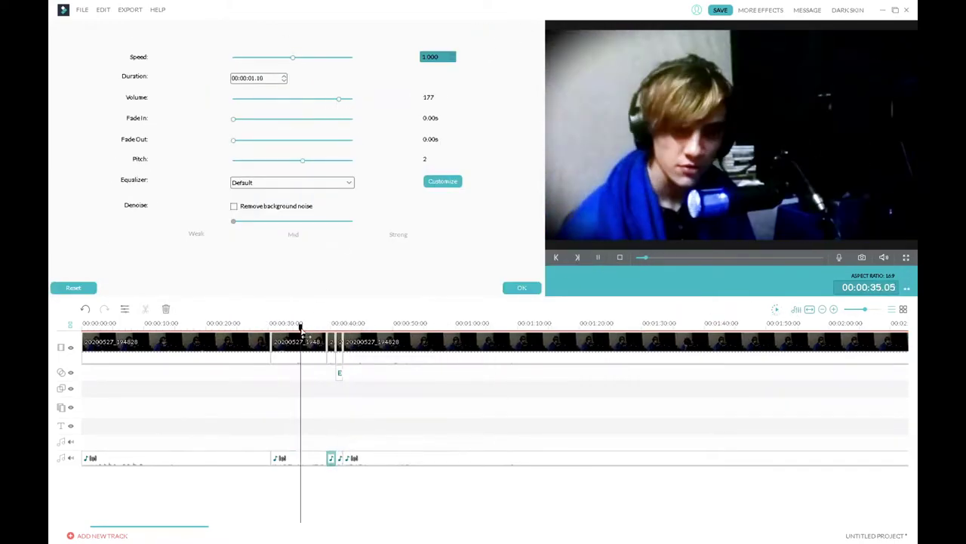
left_click(598, 258)
left_click(598, 258)
double_click(299, 459)
left_click(597, 255)
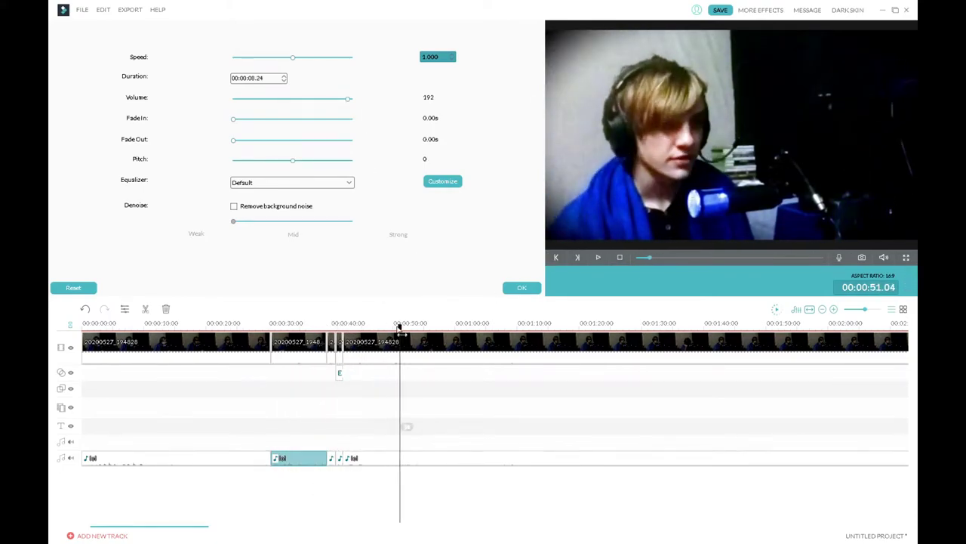
left_click_drag(384, 324, 283, 307)
left_click(598, 257)
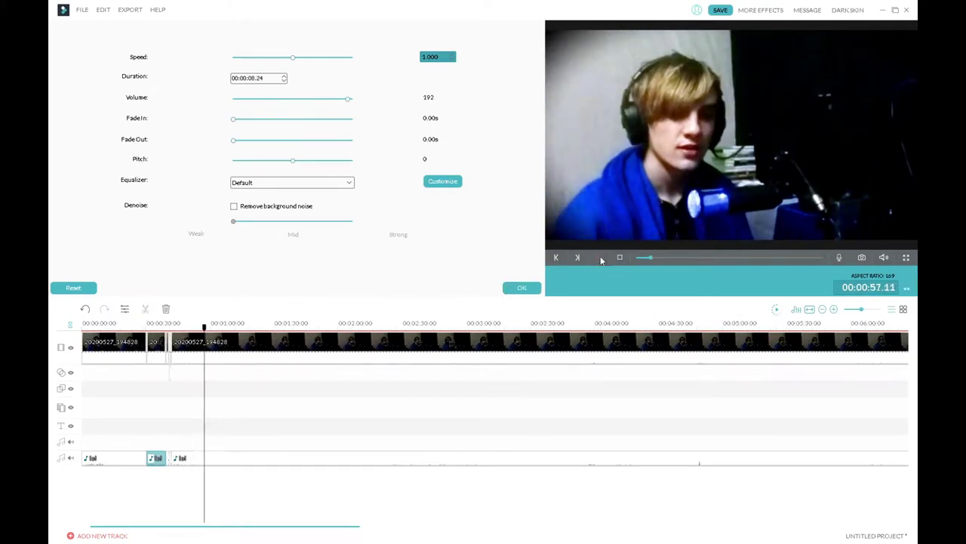
Shrink the editor window and open the Downloads folder to browse the downloaded music archives
left_click(598, 258)
left_click(895, 10)
double_click(68, 103)
left_click(219, 134)
scroll(436, 234, "down", 5)
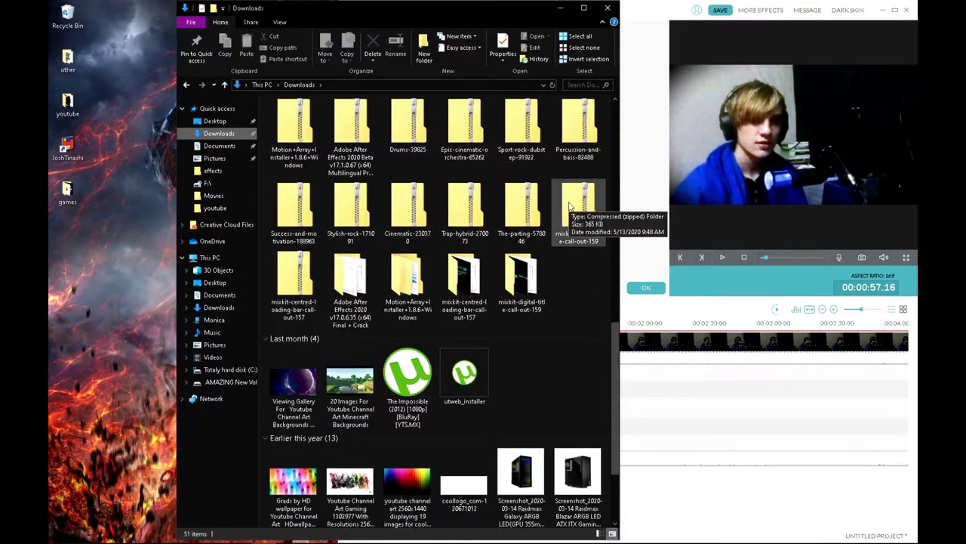
Preview the track in the Trap-hybrid-270073 archive, move the player window aside and return to Downloads
left_click(353, 134)
double_click(464, 207)
double_click(318, 123)
left_click_drag(637, 4, 472, 136)
left_click(601, 125)
left_click(887, 513)
left_click_drag(812, 22, 161, 23)
left_click(317, 127)
left_click(186, 85)
scroll(377, 158, "down", 4)
Preview tracks from more of the downloaded music archives, including Stylish Rock
double_click(408, 198)
double_click(317, 117)
left_click_drag(481, 23, 572, 21)
left_click(316, 95)
scroll(481, 321, "down", 3)
double_click(481, 321)
double_click(431, 126)
left_click(315, 95)
double_click(479, 502)
double_click(431, 126)
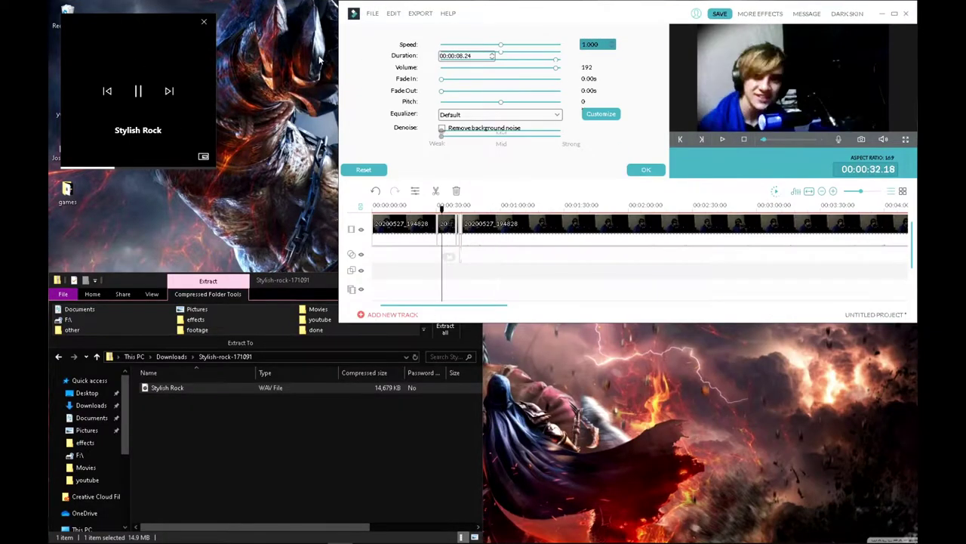
Preview the Success And Motivation tracks from the Success-and-motivation-188963 archive, including the full version
key("alt+Left")
double_click(182, 439)
double_click(189, 398)
double_click(182, 431)
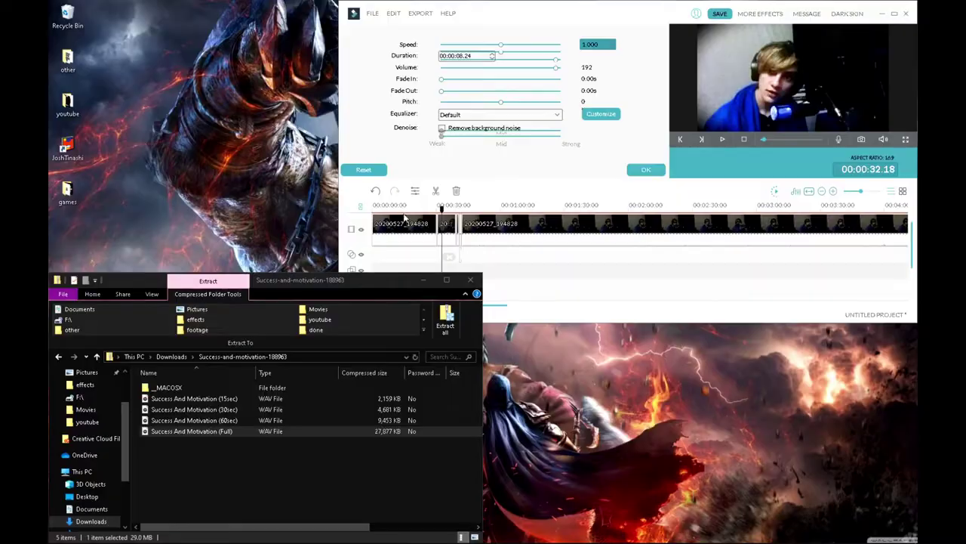
Preview the full Percussion And Bass and Sport Rock Dubstep tracks and open the mixkit centred loading bar folder
key("alt+Left")
double_click(440, 419)
double_click(198, 409)
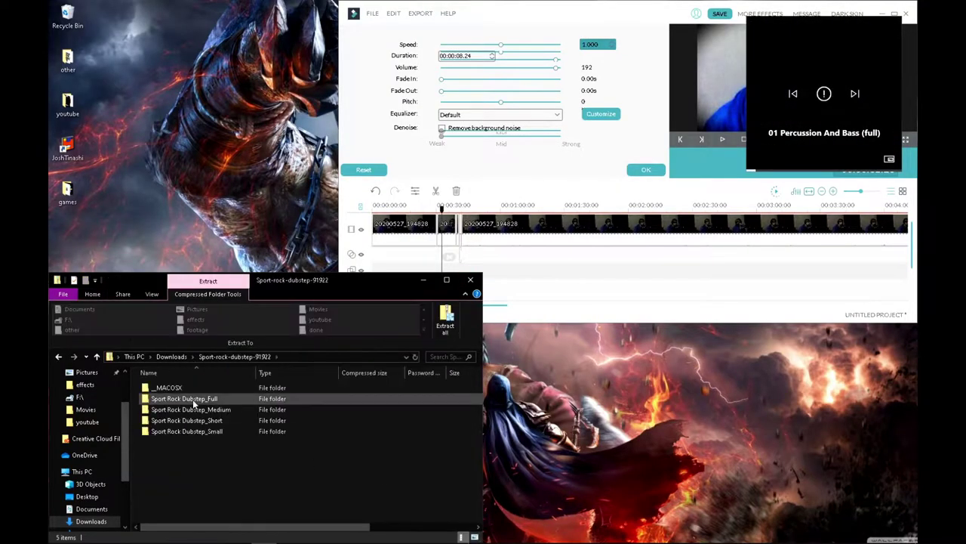
double_click(203, 400)
left_click(202, 398)
double_click(216, 400)
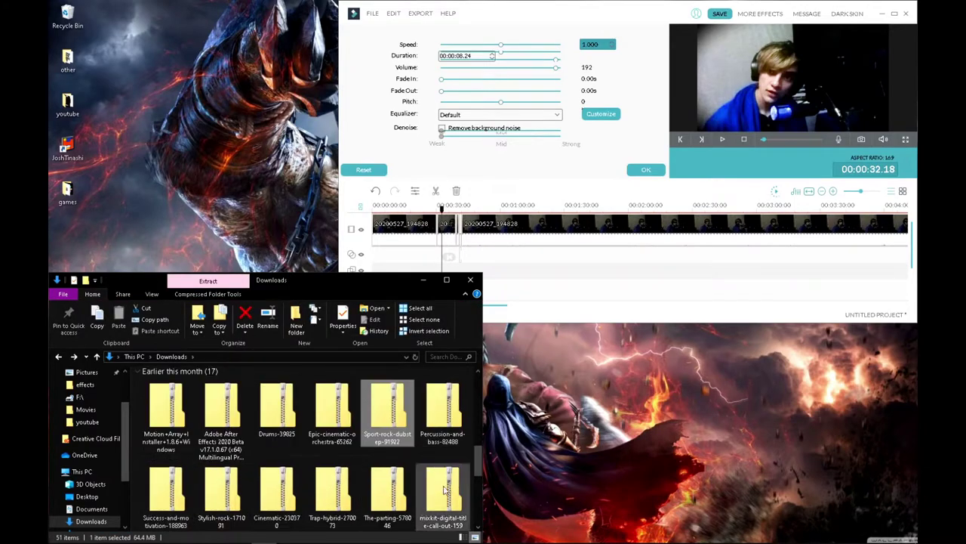
scroll(392, 483, "down", 1)
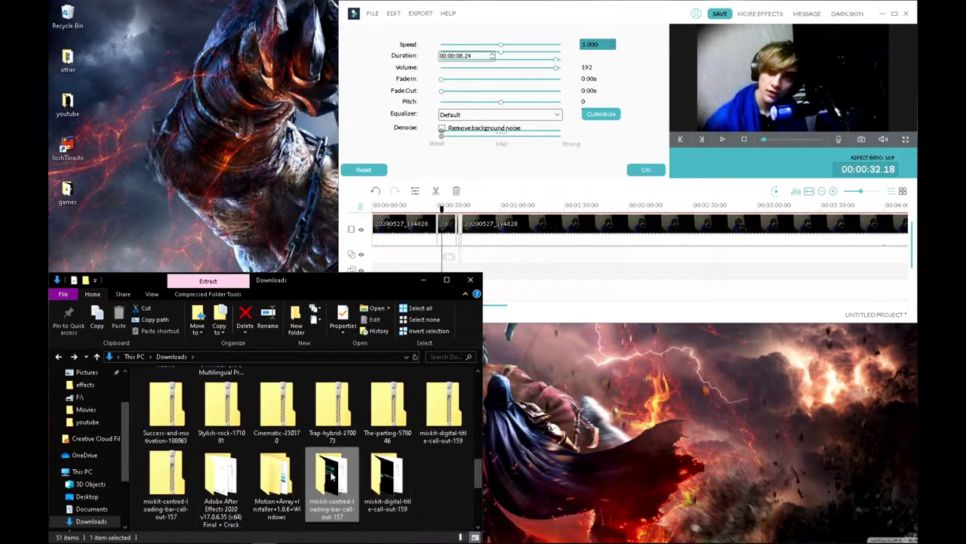
double_click(330, 474)
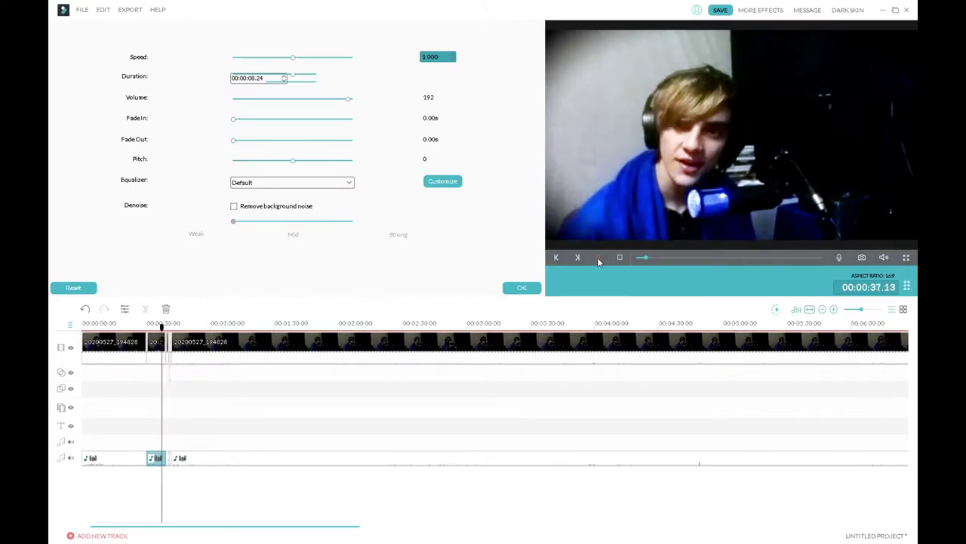
Play the edit in the maximized editor and split the main clip twice around 59 seconds to isolate a short section
mouse_move(483, 10)
left_mouse_down()
mouse_move(400, 34)
mouse_move(453, 1)
mouse_move(519, 78)
mouse_move(483, 1)
left_mouse_up()
left_click(601, 259)
mouse_move(371, 540)
left_click(365, 511)
left_click(613, 327)
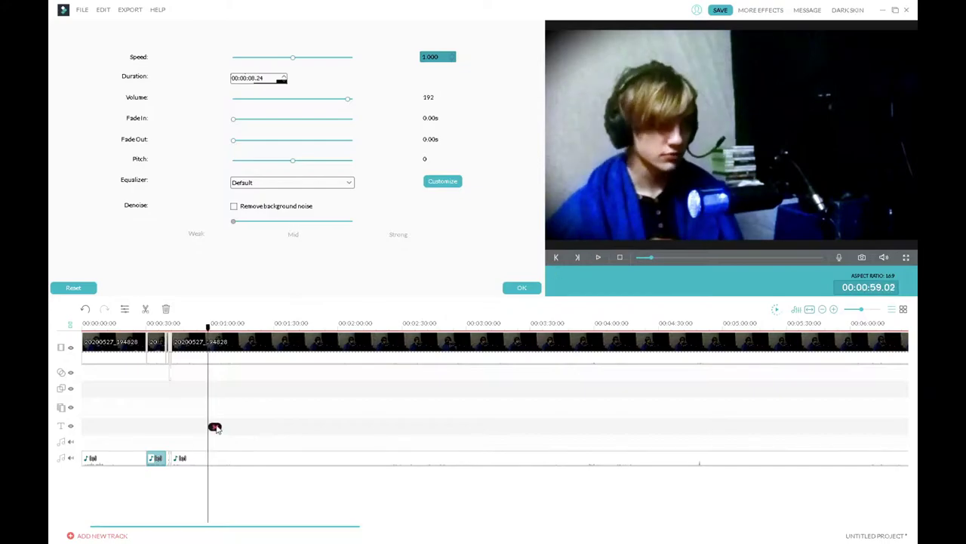
left_click(600, 261)
key("ctrl+b")
left_click(599, 261)
left_click(600, 261)
key("ctrl+b")
Crop and zoom the short section around one minute tighter on the speaker and play back the edit
double_click(212, 355)
left_click(187, 309)
left_click(655, 406)
double_click(215, 359)
left_click(187, 309)
left_click_drag(477, 308, 353, 239)
left_click_drag(301, 210, 354, 237)
left_click(656, 406)
left_click(151, 323)
left_click(598, 258)
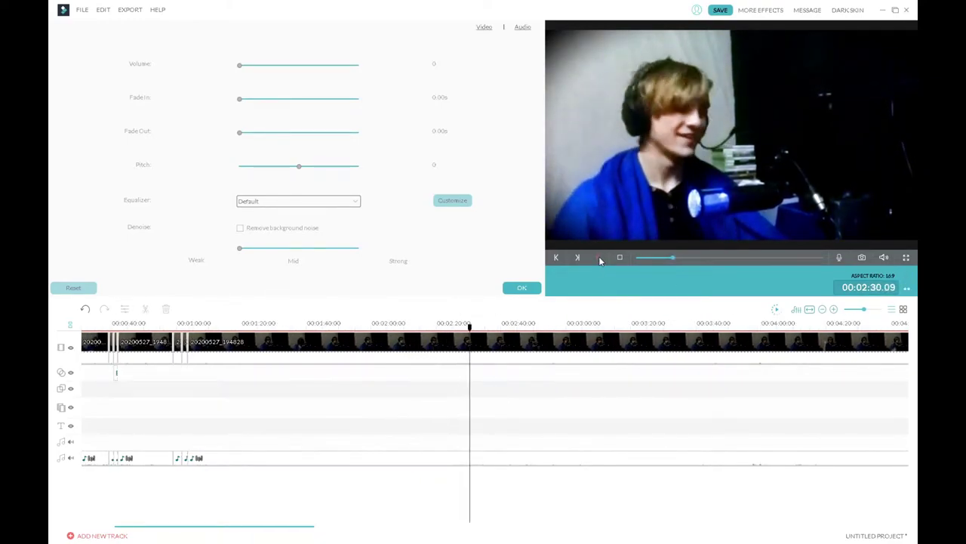
Move the pop sound effect to about 2:31, lower its volume and play back that part
left_click(522, 288)
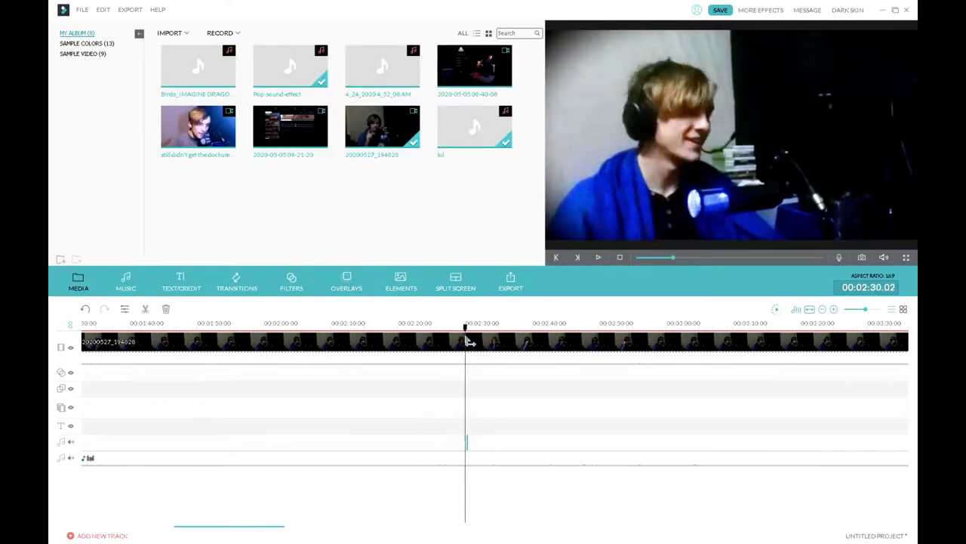
left_click_drag(465, 338, 474, 337)
left_click_drag(466, 443, 473, 443)
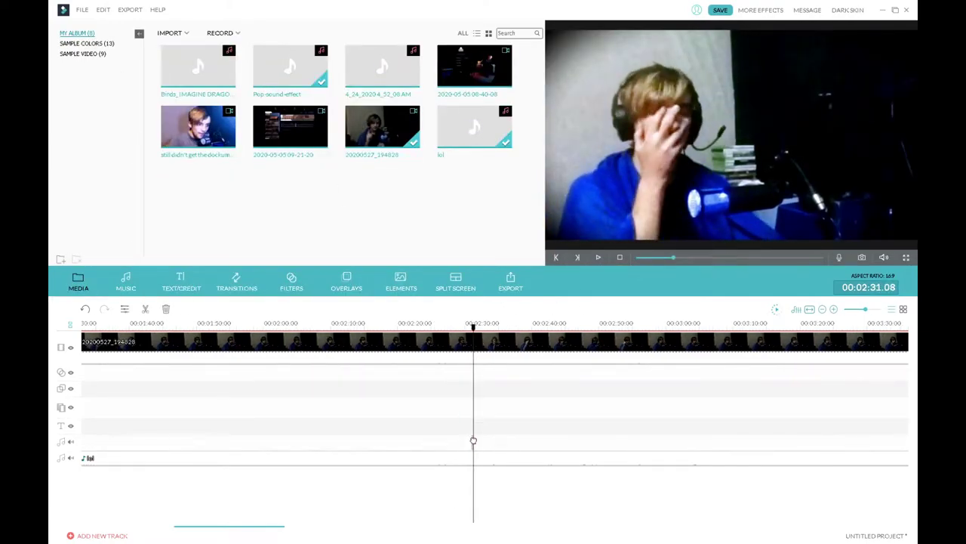
double_click(472, 442)
left_click_drag(293, 99, 254, 98)
left_click_drag(476, 346, 455, 345)
left_click(598, 259)
left_click(598, 259)
Bring War Drum Sound Effect_144p from the effects folder into the timeline for the cut at about 2:45 and play it back
left_click_drag(642, 328, 679, 328)
left_click_drag(471, 421, 454, 422)
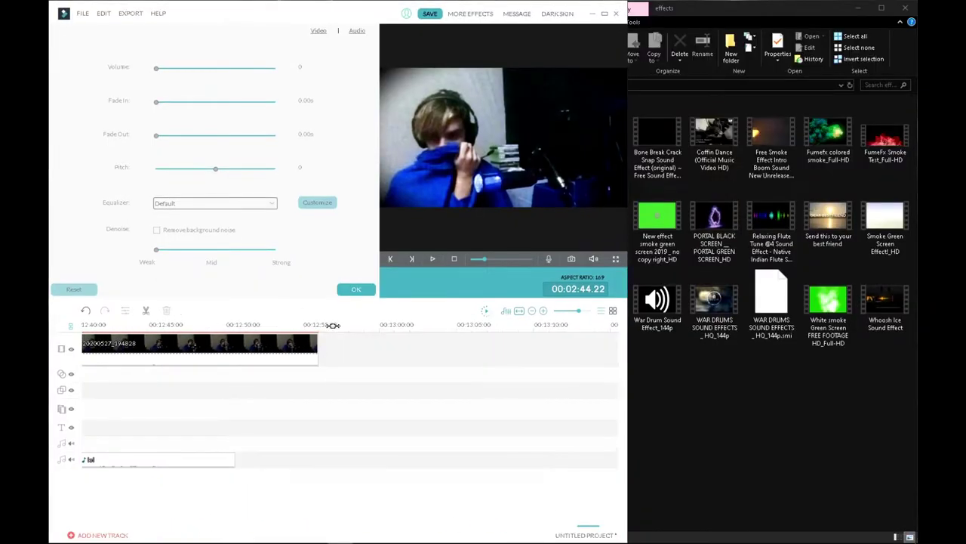
left_click_drag(658, 302, 335, 348)
key("Delete")
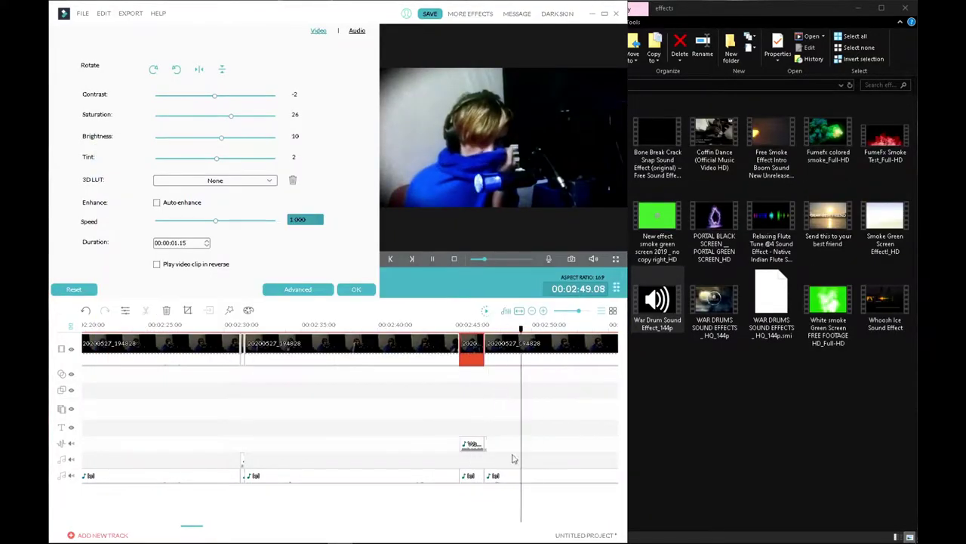
left_click(512, 458)
left_click(431, 259)
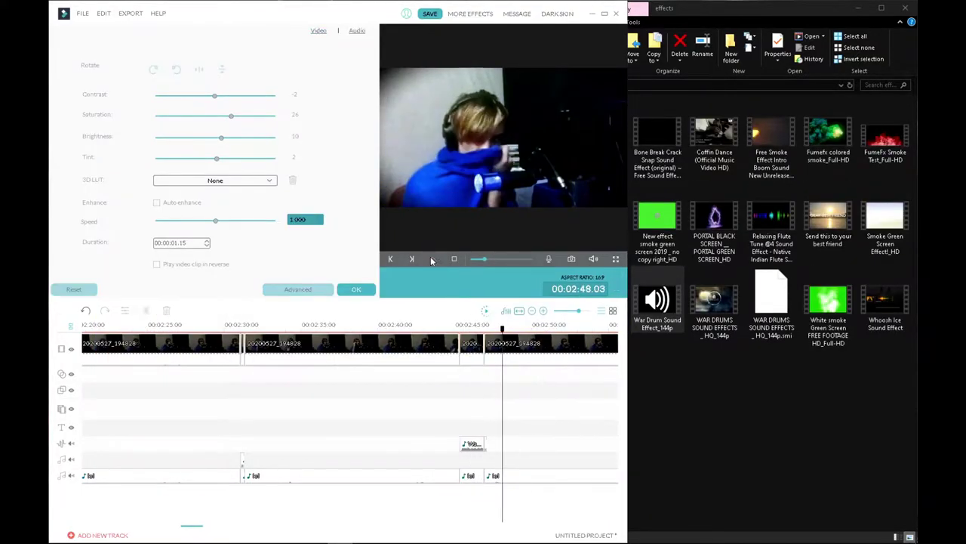
Copy the war drum sound clip and paste it at about 2:48 on the same audio track
left_click(514, 428)
right_click(475, 444)
left_click(511, 387)
right_click(530, 422)
left_click(540, 479)
Switch to Groove Music, skip forward two songs, and return to the editor to pause its playback near 2:46
mouse_move(369, 536)
left_click(376, 487)
left_click(511, 515)
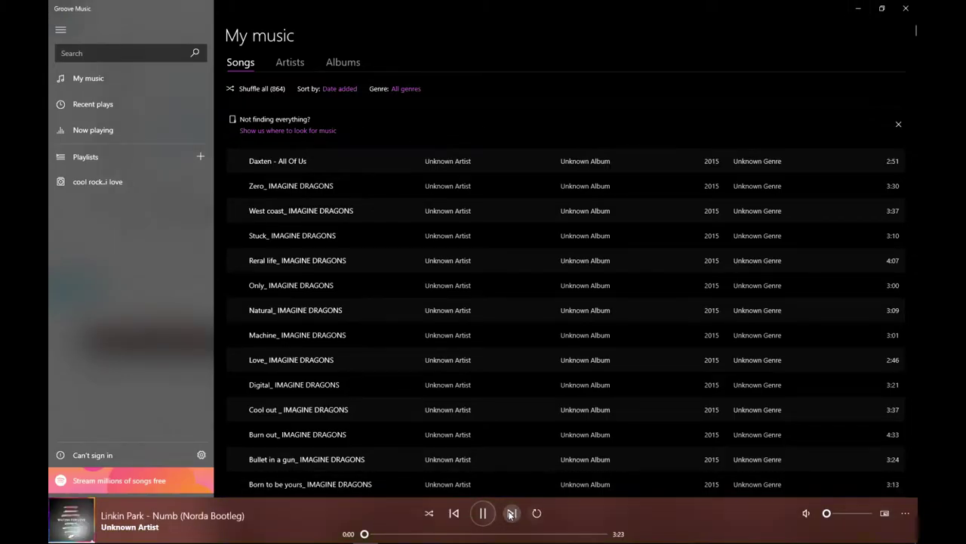
left_click(511, 515)
left_click(858, 8)
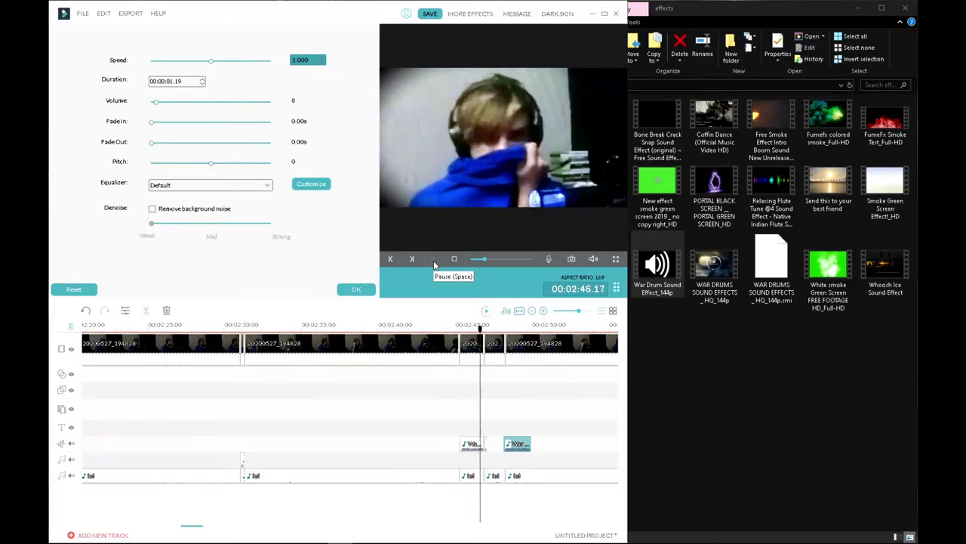
left_click(434, 265)
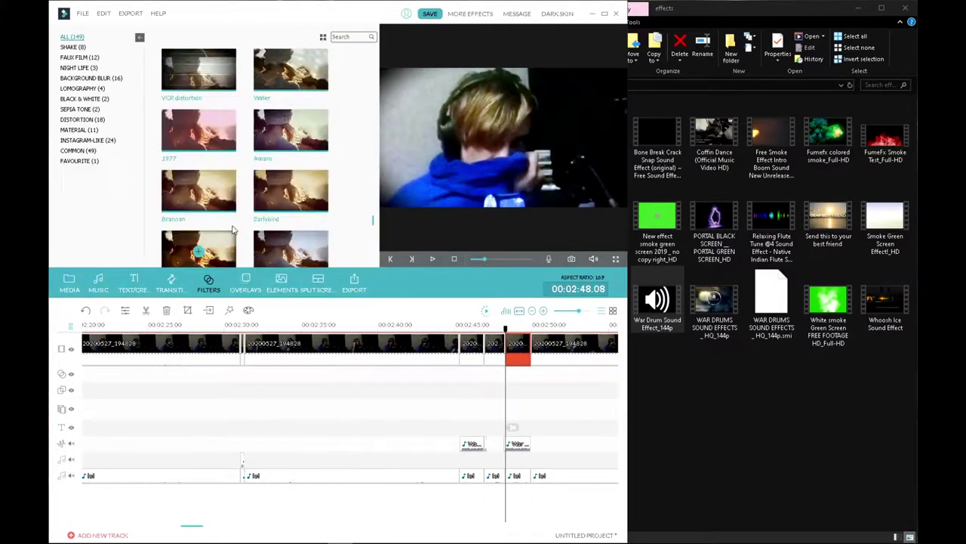
Preview filters including Jigsaw_A, add a filter over the section at about 2:48 and return to the preceding cut
scroll(246, 227, "down", 3)
scroll(246, 226, "up", 10)
double_click(230, 221)
double_click(281, 99)
scroll(268, 121, "up", 10)
double_click(269, 121)
scroll(268, 113, "up", 3)
double_click(273, 185)
scroll(261, 151, "down", 5)
left_click(257, 173)
scroll(258, 173, "down", 5)
left_click(219, 113)
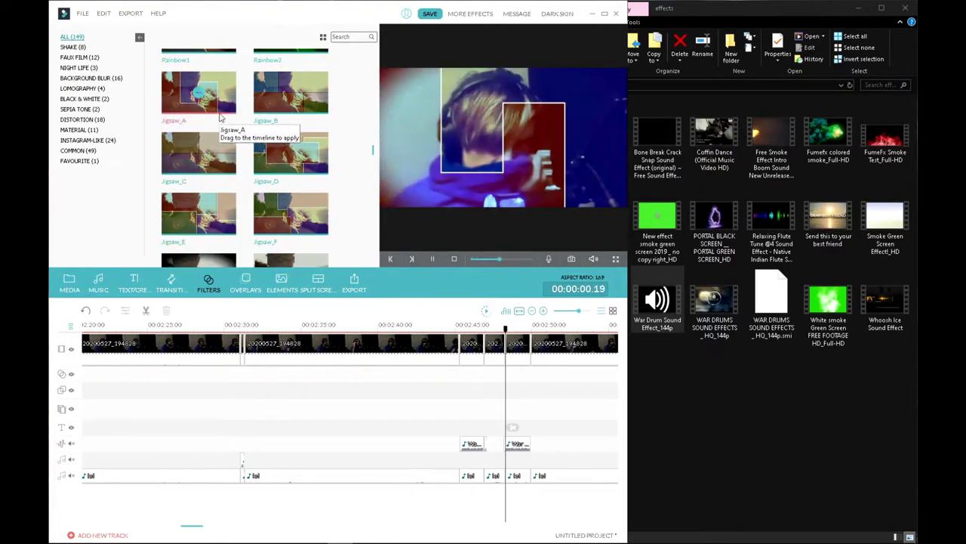
scroll(231, 108, "up", 1)
left_click(459, 329)
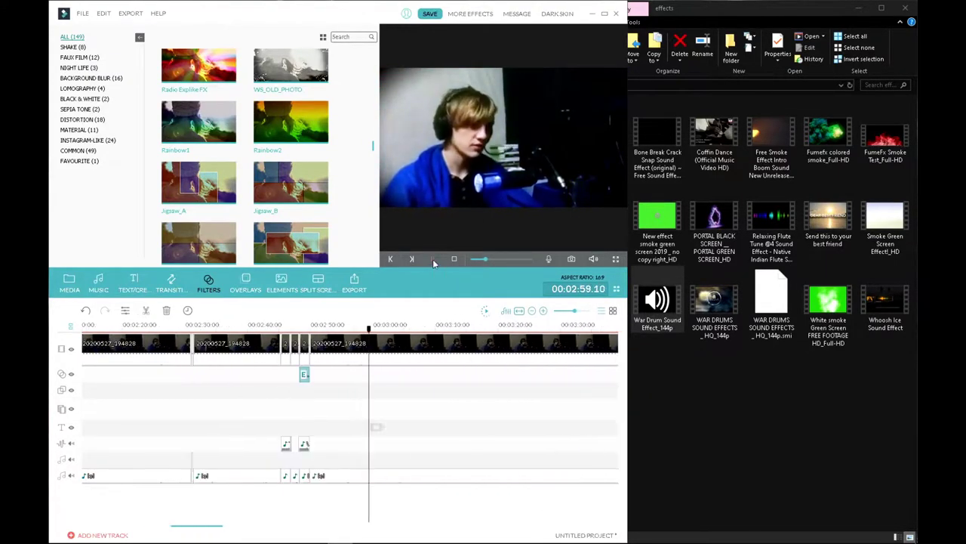
Close the effects folder window, maximize the editor and play the video from about 3:58
mouse_move(366, 529)
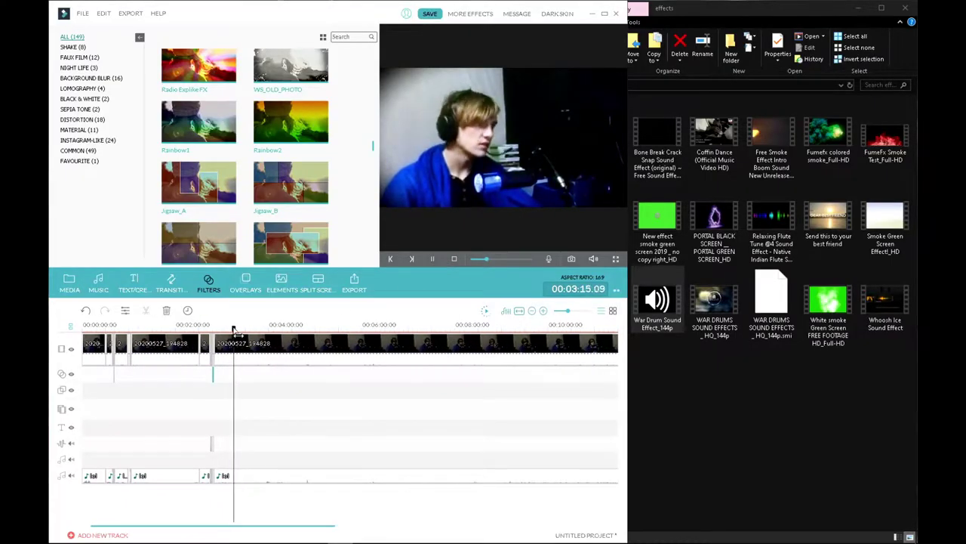
left_click(905, 7)
left_click_drag(356, 5, 483, 1)
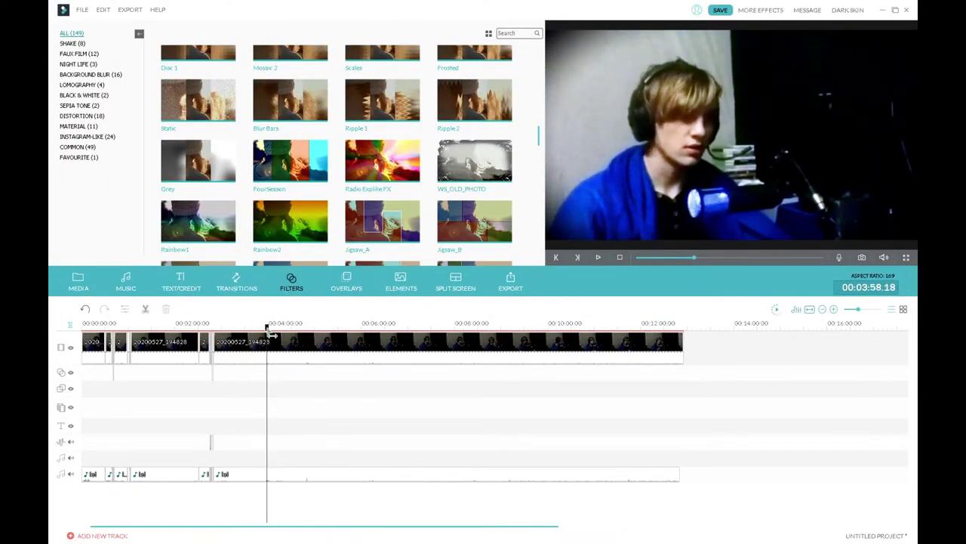
left_click(598, 257)
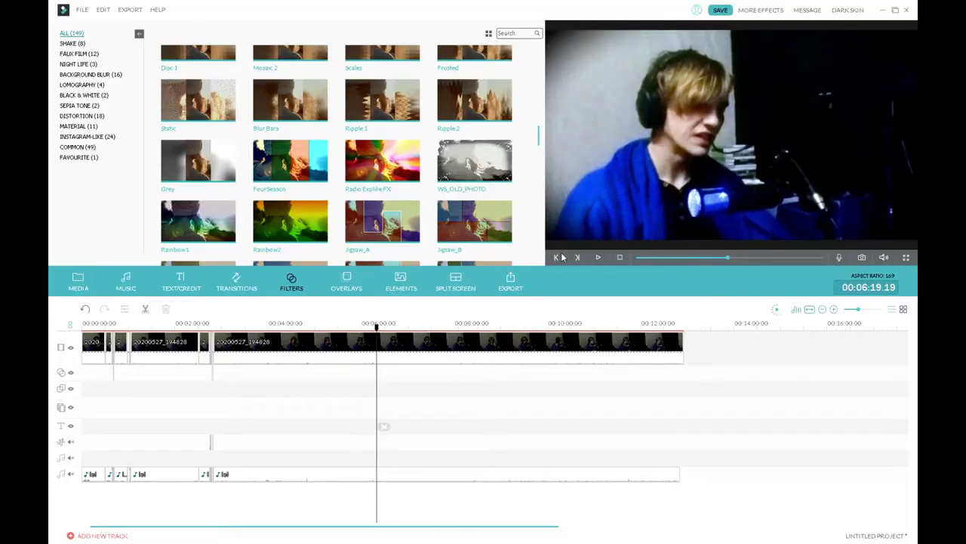
Split the main clip around 6:19 to isolate a short section and play back the cuts
key("ctrl+b")
left_click(597, 259)
scroll(392, 397, "up", 3)
left_click(484, 324)
left_click(600, 259)
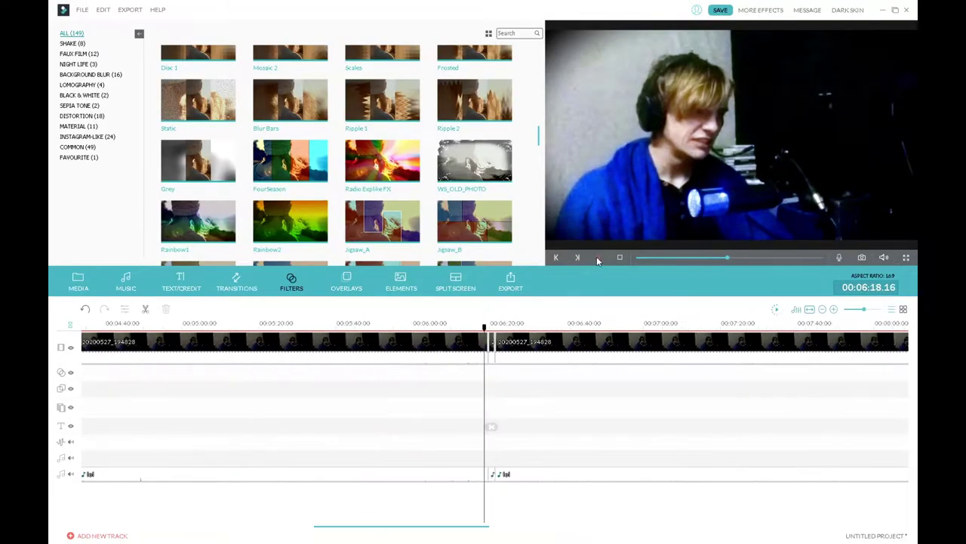
left_click(599, 259)
Apply a crop and zoom to the short section at about 6:19 and play back the edit
left_click(492, 344)
left_click(187, 308)
left_click(656, 406)
left_click(600, 259)
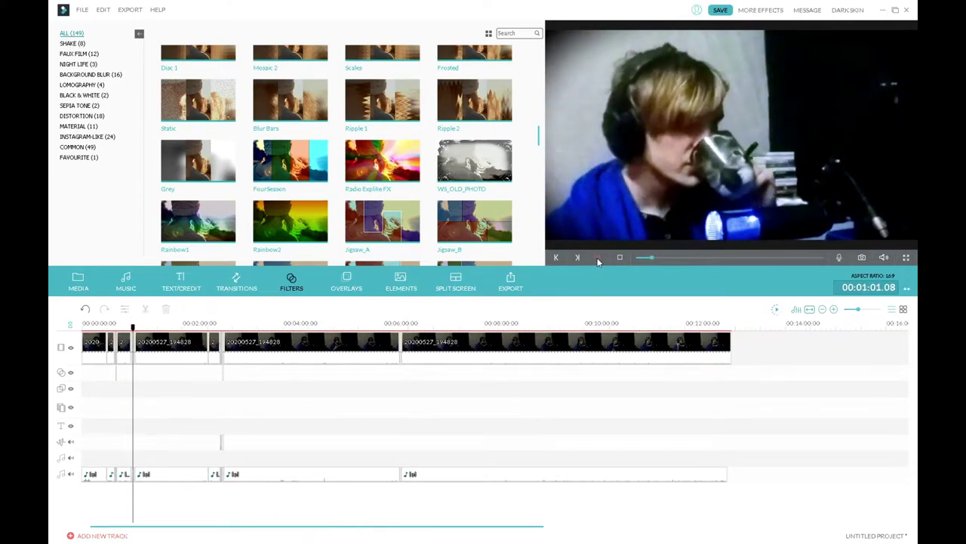
Raise a track's level in the audio mixer and play back the edit from about 1:01
left_click(599, 259)
left_click(797, 309)
left_click_drag(306, 256, 305, 233)
left_click(665, 417)
left_click(600, 260)
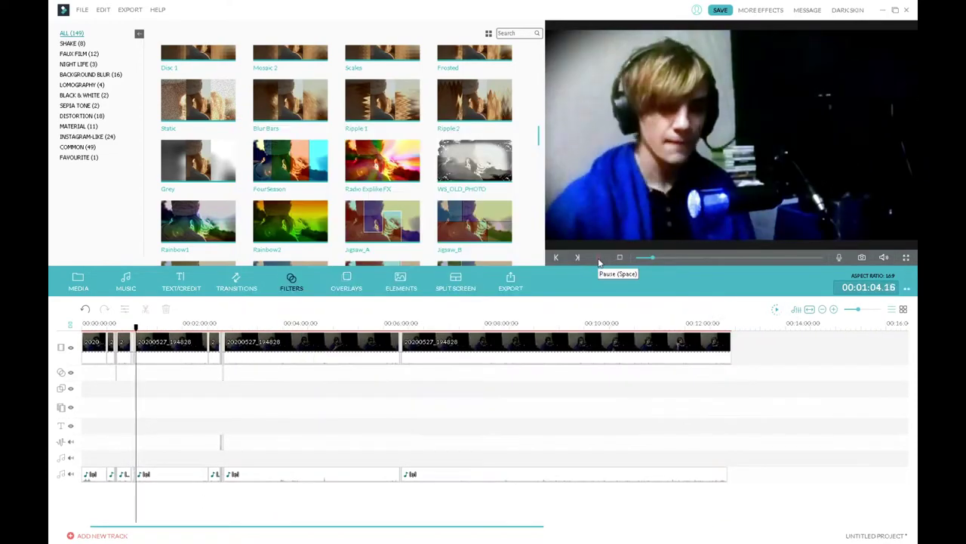
left_click(598, 257)
Browse the filters and the Light Leaks overlays, add the Shine B filter at about 9:08 and play it back
scroll(521, 172, "down", 8)
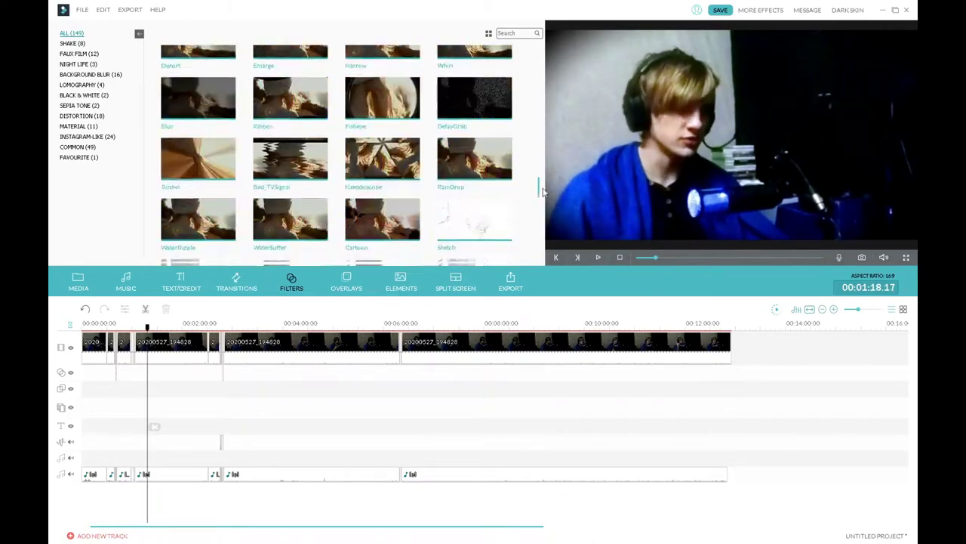
scroll(521, 172, "up", 3)
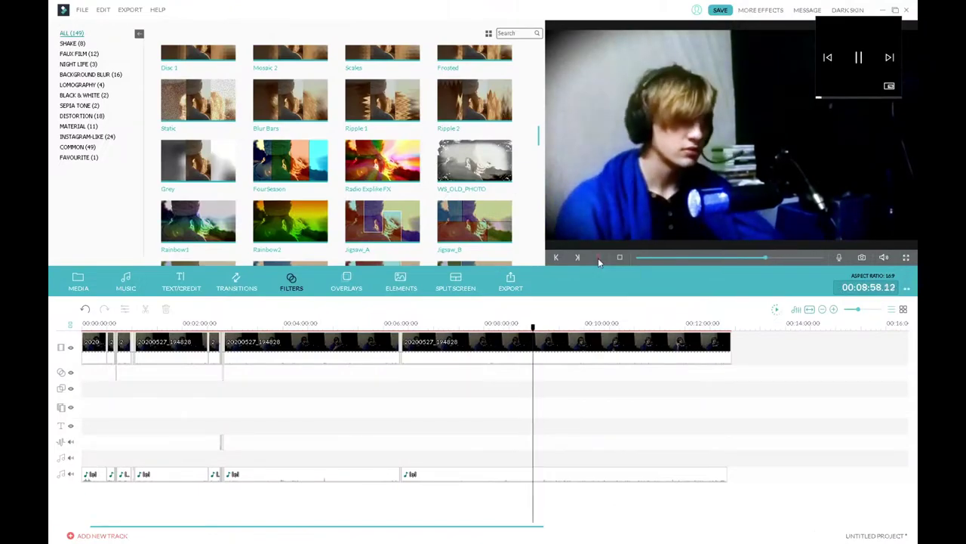
left_click_drag(534, 146, 534, 179)
left_click_drag(290, 70, 543, 372)
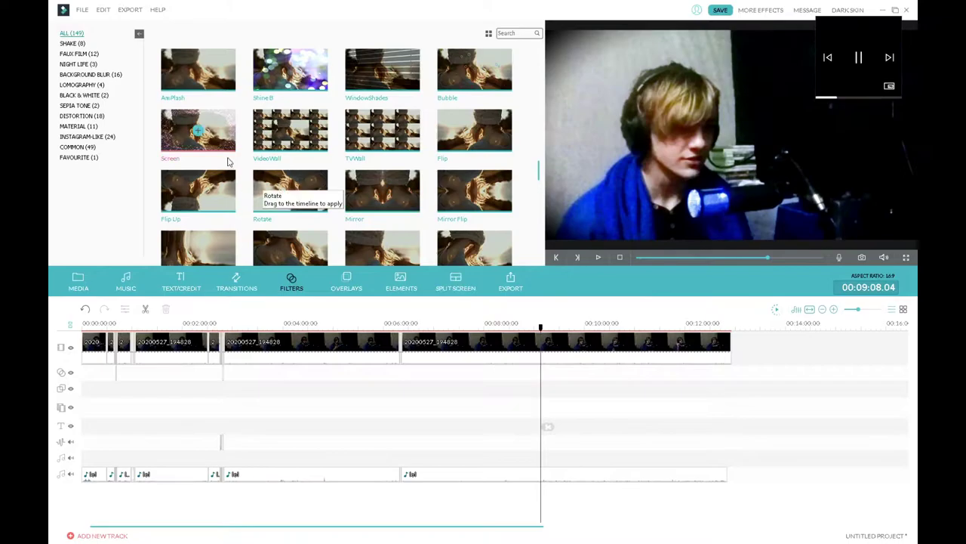
scroll(231, 161, "down", 5)
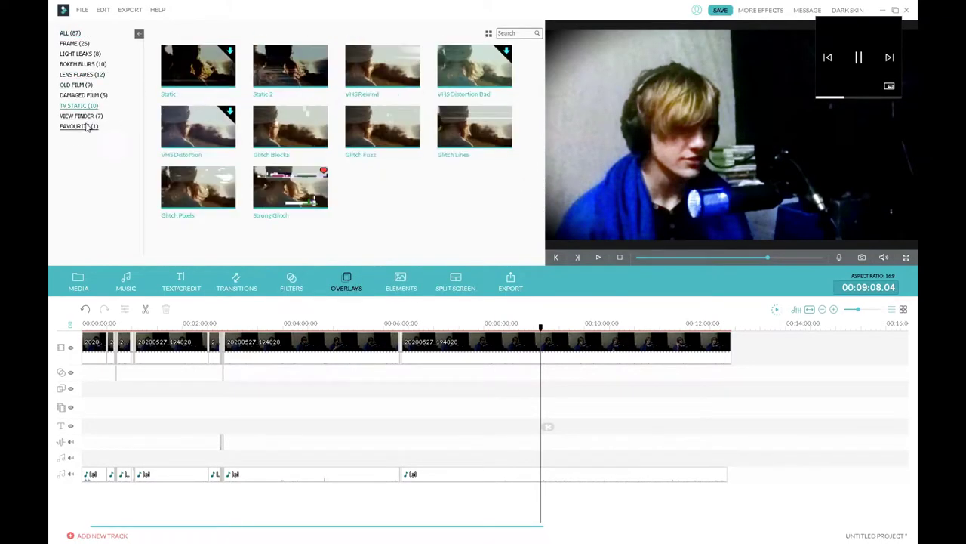
left_click(80, 54)
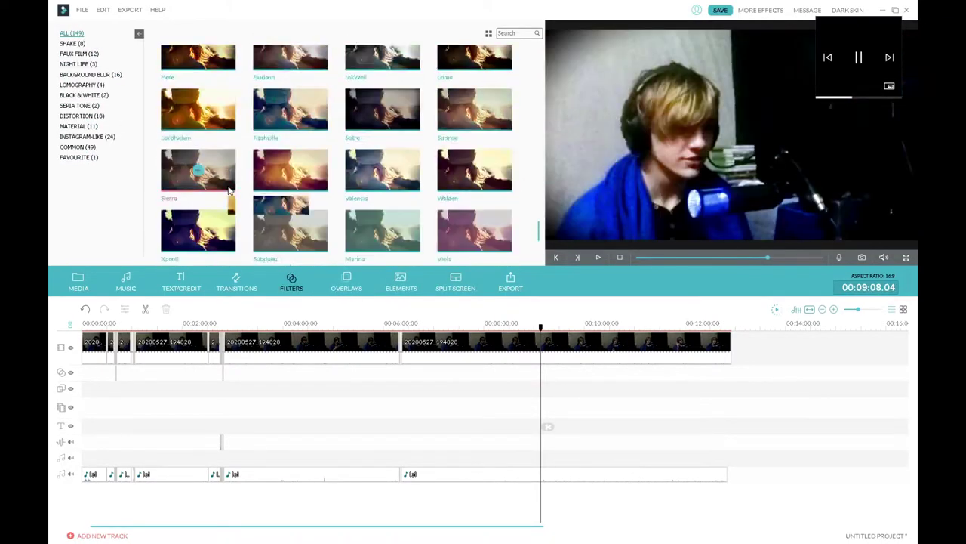
scroll(336, 151, "up", 5)
left_click(599, 257)
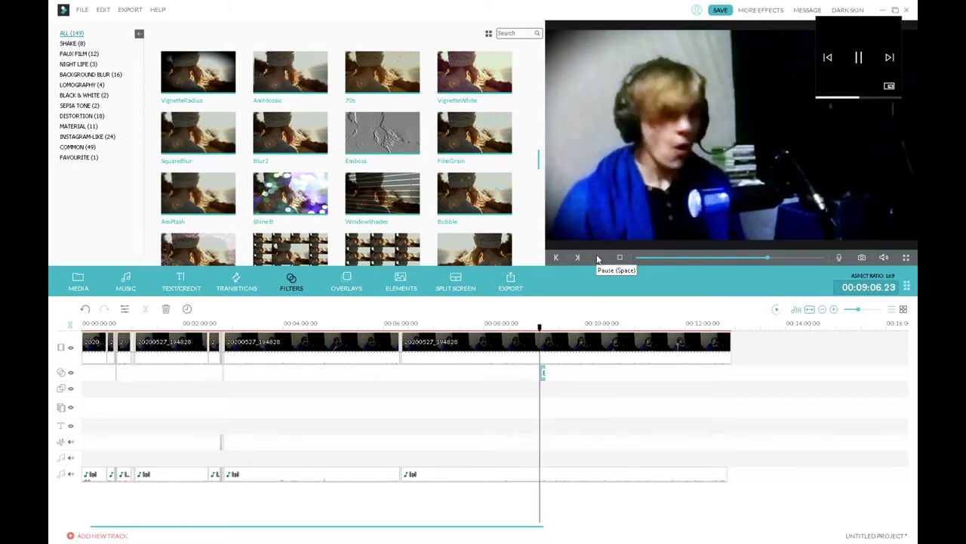
Split the main clip at the start and end of the Shine B filter at about 9:08
left_click(537, 325)
left_click(833, 309)
left_click(555, 334)
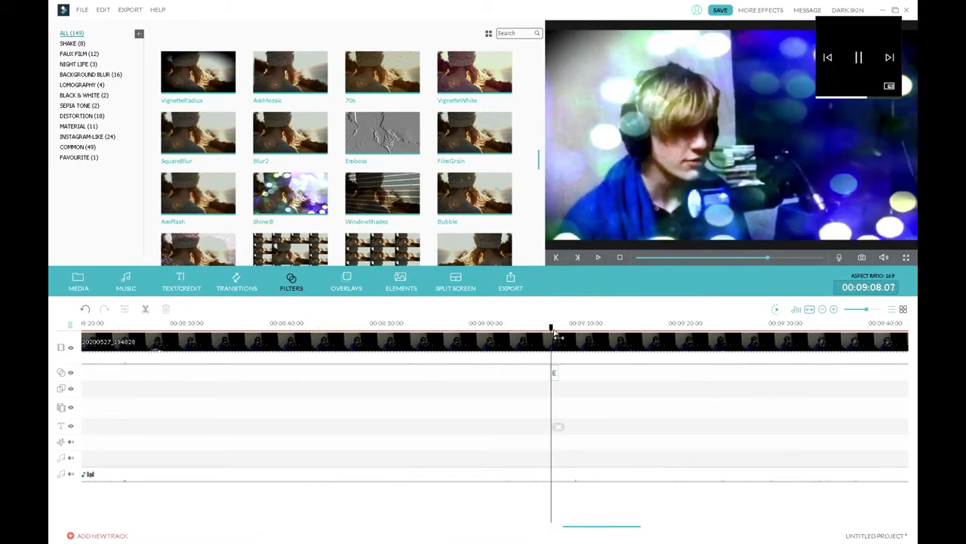
left_click(558, 426)
left_click(559, 327)
left_click(565, 426)
Crop the short section under the Shine B filter to 1106 × 622 at 16:9 around the speaker
left_click(555, 342)
left_click(187, 308)
left_click_drag(479, 309, 384, 256)
left_click_drag(317, 219, 354, 234)
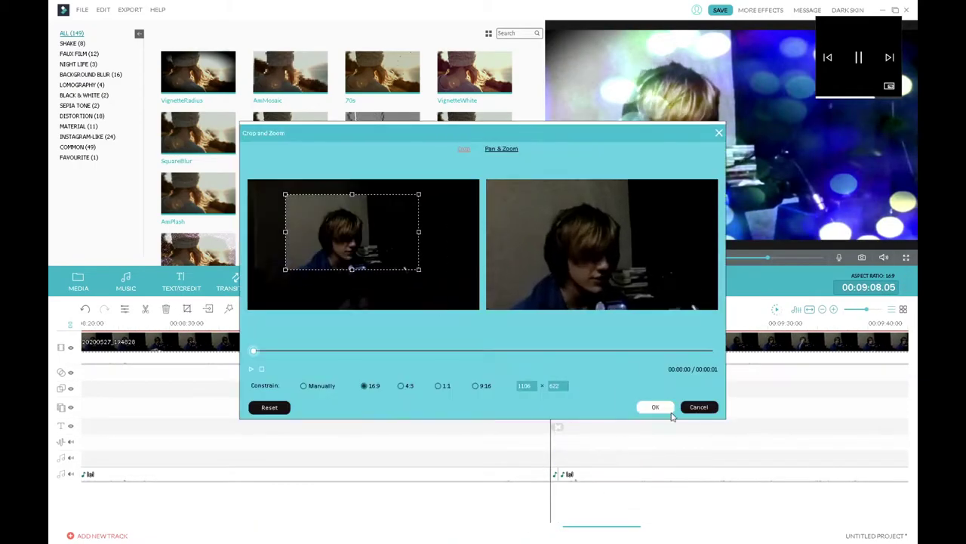
left_click(656, 407)
Skim through the edit between about 5:53 and 9:25 to look for moments that need editing
scroll(221, 337, "down", 3)
left_click(495, 324)
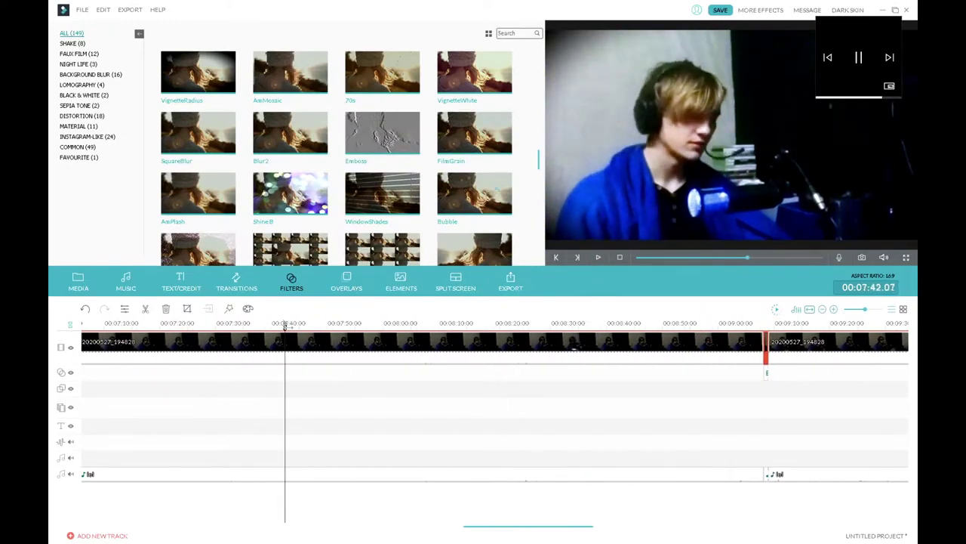
scroll(85, 344, "down", 2)
left_click(233, 328)
left_click_drag(68, 334, 305, 338)
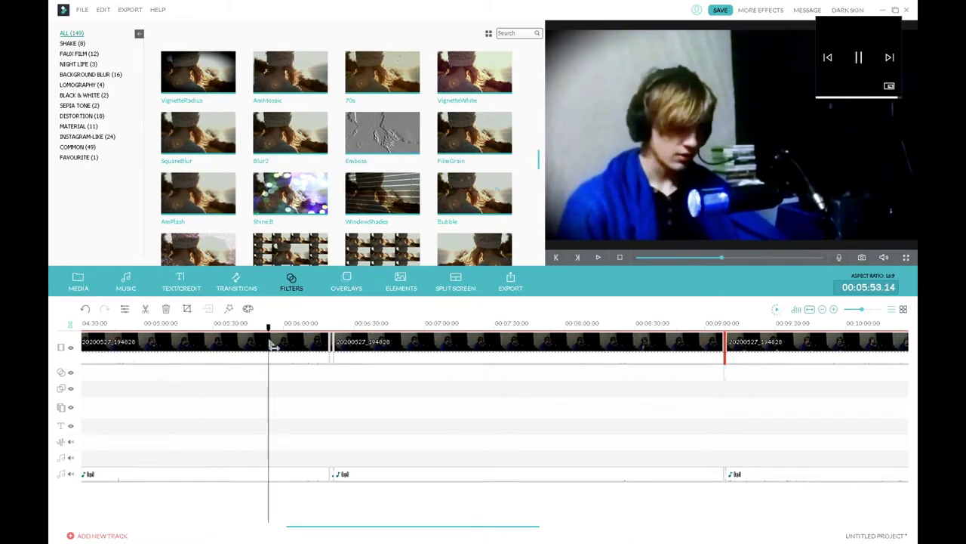
left_click_drag(406, 323, 499, 308)
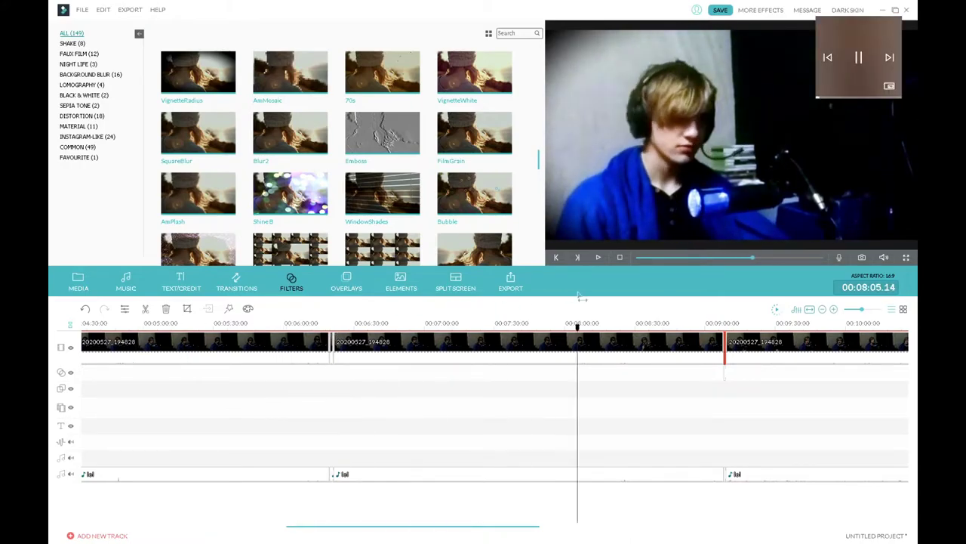
left_click_drag(712, 326, 680, 326)
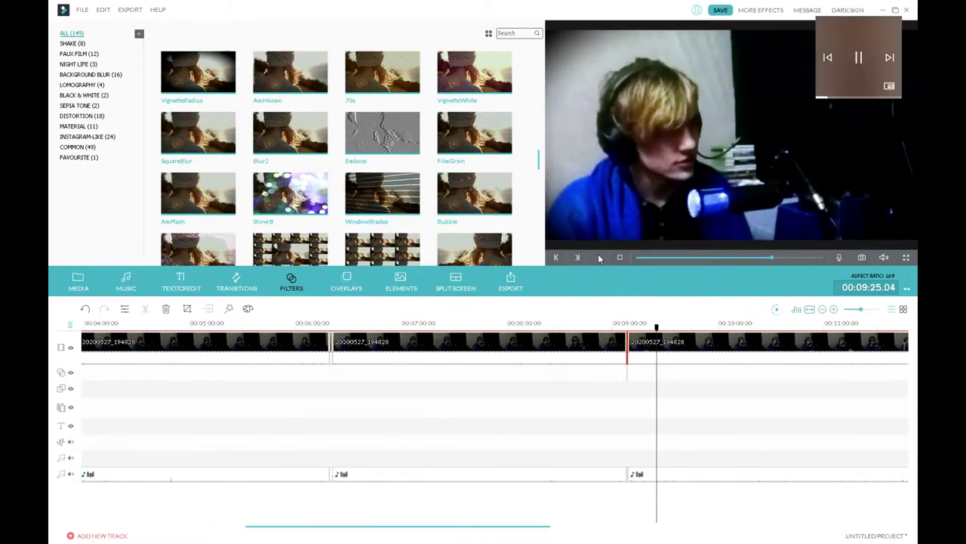
Split off a short section of the main clip at about 4:16 and apply Pan & Zoom to it
scroll(254, 323, "down", 2)
left_click(256, 326)
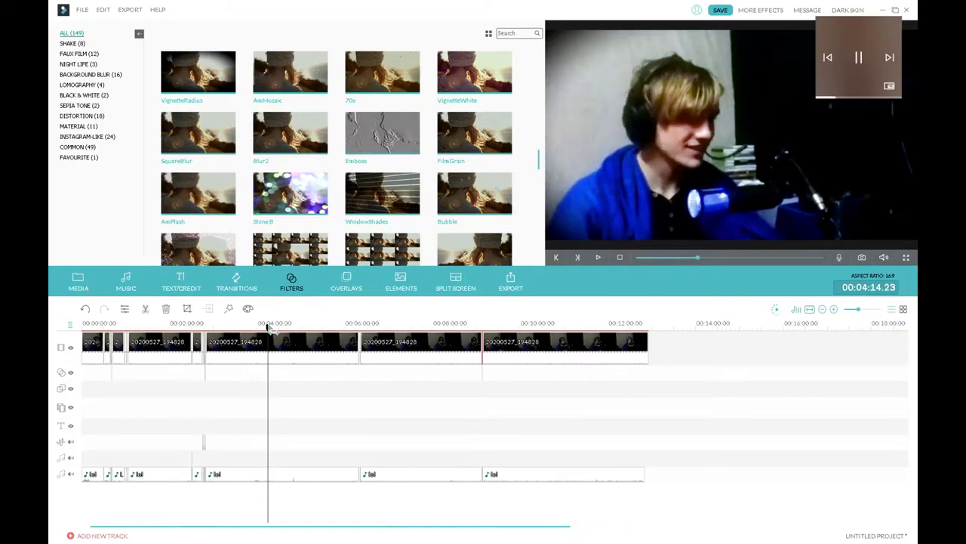
key("ctrl+b")
left_click(556, 257)
key("ctrl+b")
scroll(492, 347, "up", 2)
right_click(494, 352)
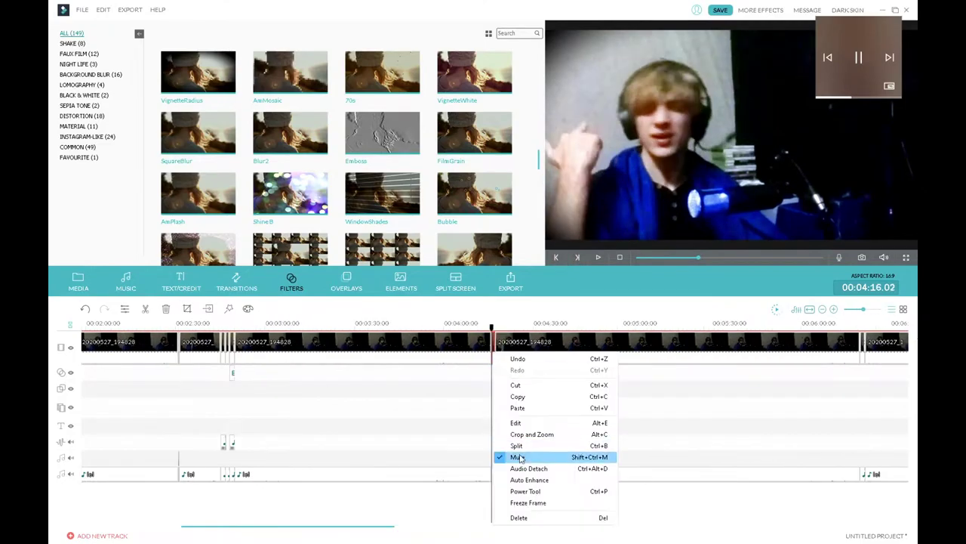
left_click(518, 435)
left_click(501, 149)
left_click(655, 406)
Play back the footage following the last edit and split the main clip at about 9:25
left_click(599, 258)
left_click(601, 259)
left_click_drag(671, 323, 528, 328)
left_click(533, 324)
left_click(601, 259)
left_click(601, 261)
left_click(599, 259)
left_click(599, 259)
key("ctrl+b")
Play through the later footage and cut the long unused stretch after about 9:25 out of the video and audio tracks
left_click(600, 259)
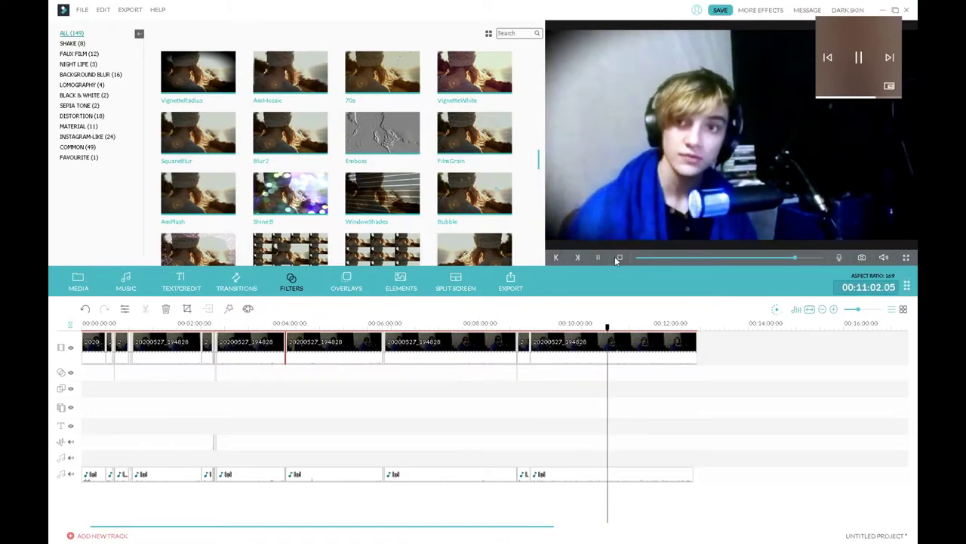
key("ctrl+plus")
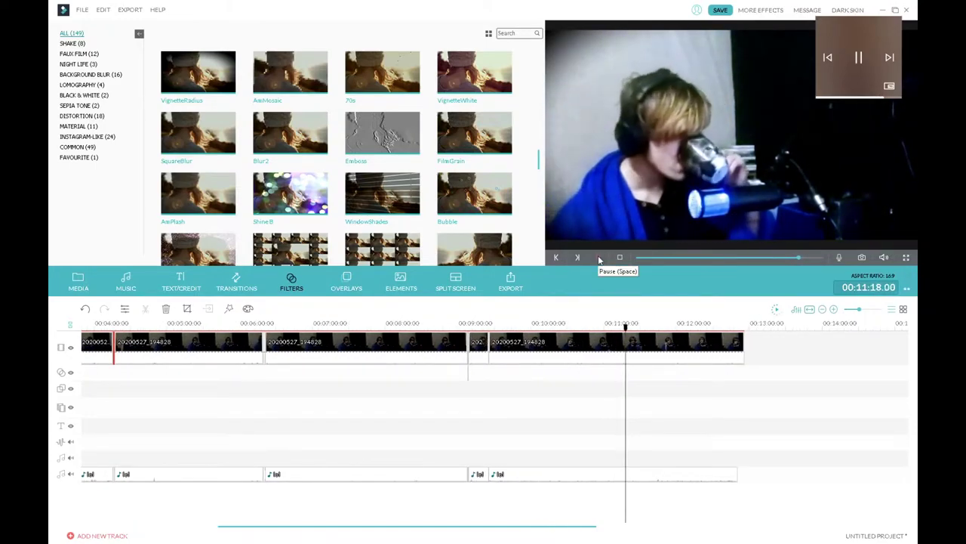
left_click(600, 261)
left_click(608, 325)
left_click(597, 325)
left_click(599, 260)
left_click(599, 260)
left_click(553, 325)
left_click(599, 260)
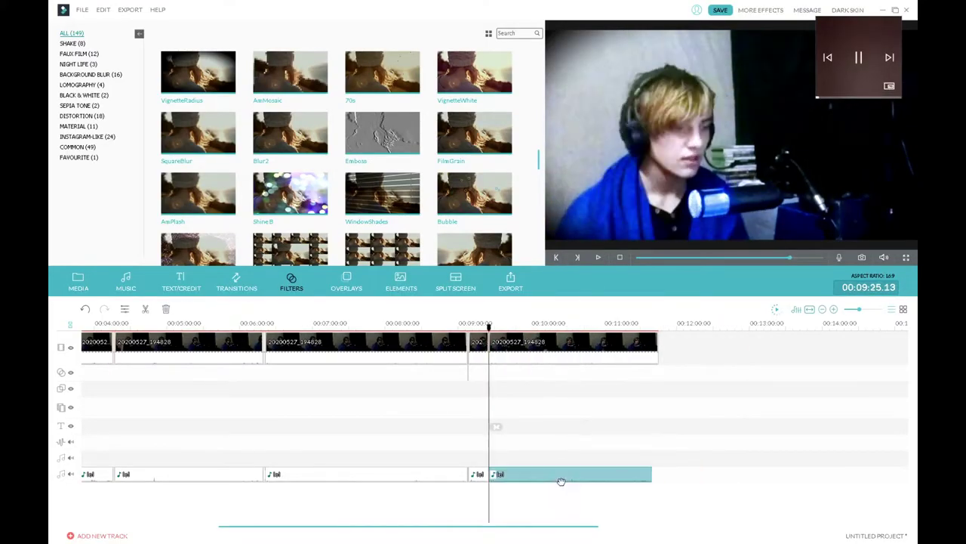
Remove a short unwanted piece of the main clip just after about 9:26 and play back the join
left_click(598, 258)
scroll(498, 423, "up", 1)
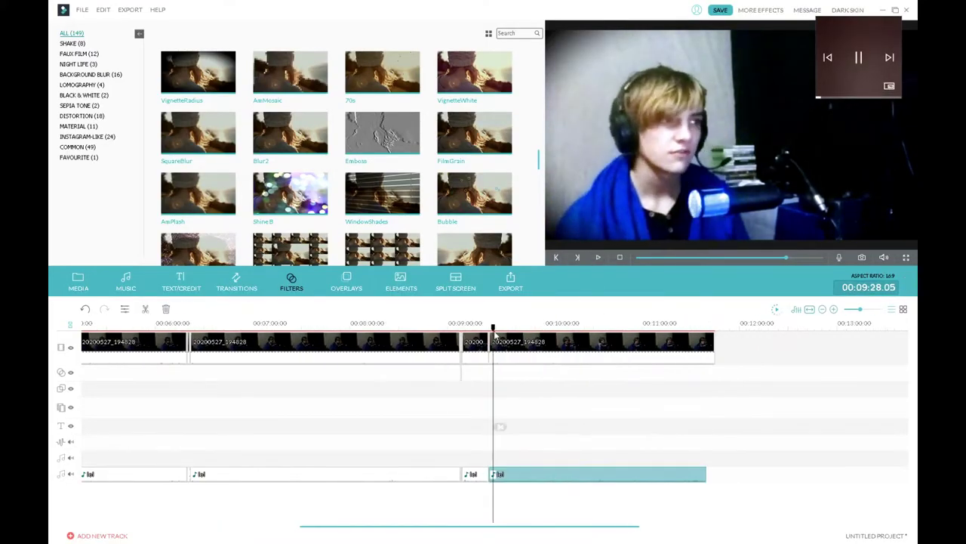
left_click(492, 324)
scroll(498, 427, "up", 2)
left_click(498, 427)
left_click(601, 259)
left_click(601, 258)
key("ctrl+b")
left_click(493, 347)
key("Delete")
left_click(487, 326)
left_click(601, 257)
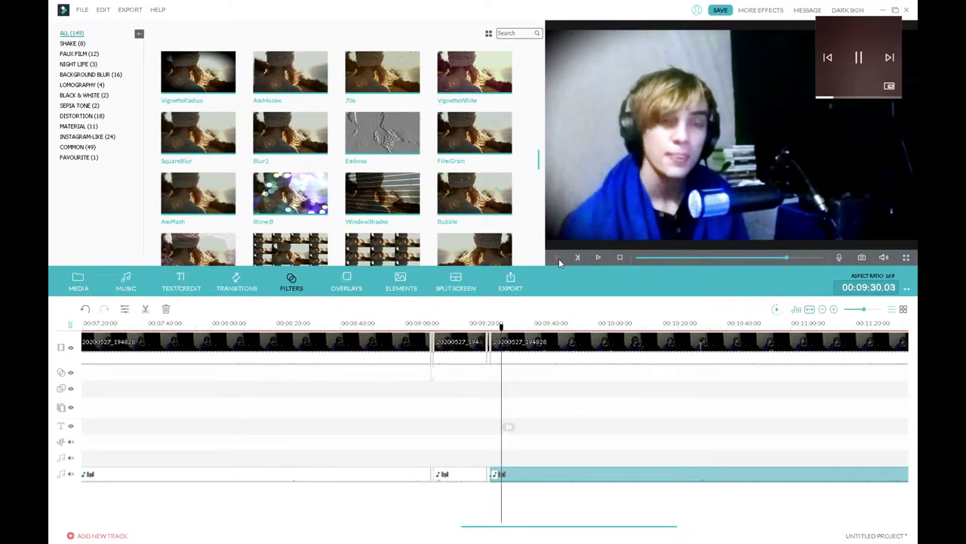
Delete the unwanted footage after about 9:30 from the video track and shift the audio to close the gap
left_click(599, 258)
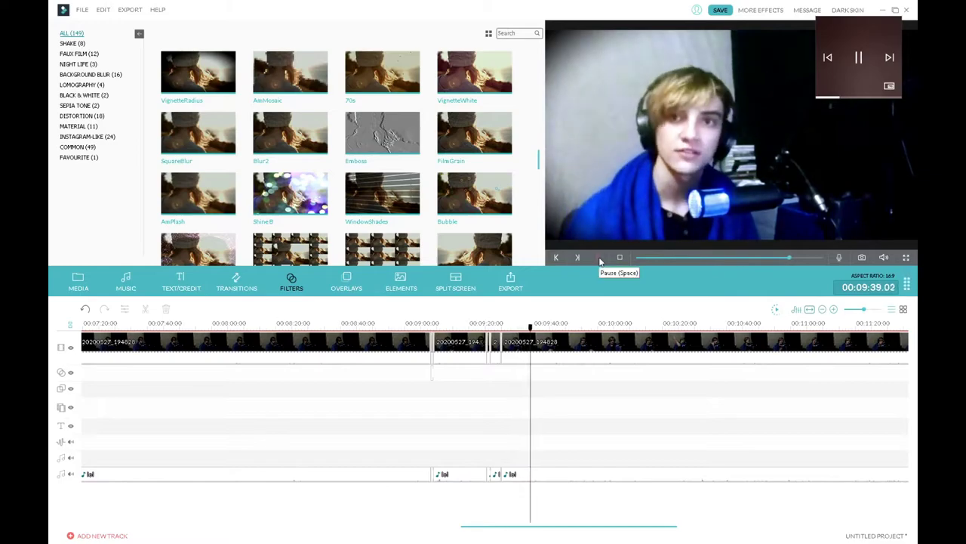
key("ctrl+minus")
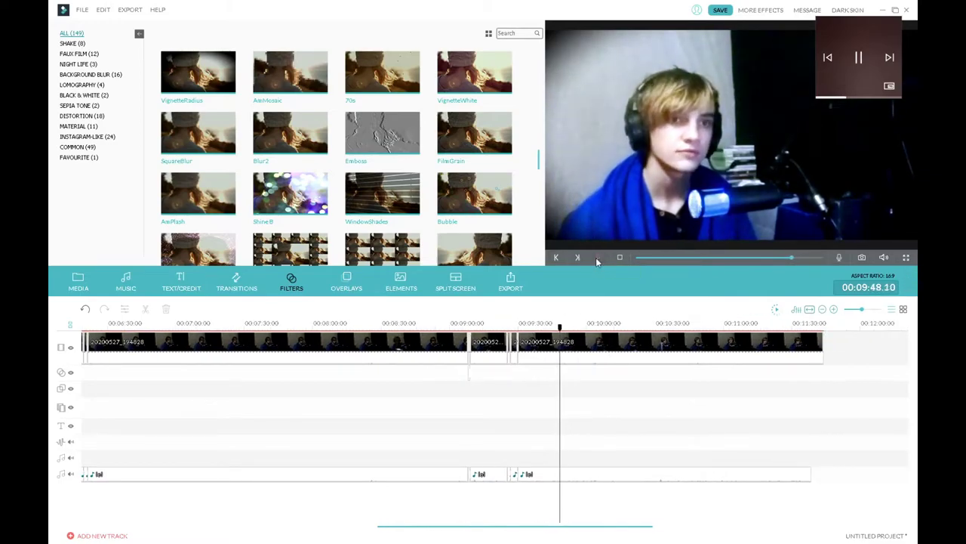
left_click(598, 258)
key("ctrl+b")
left_click(545, 347)
key("Delete")
left_click_drag(595, 475, 544, 475)
left_click(508, 326)
left_click(599, 258)
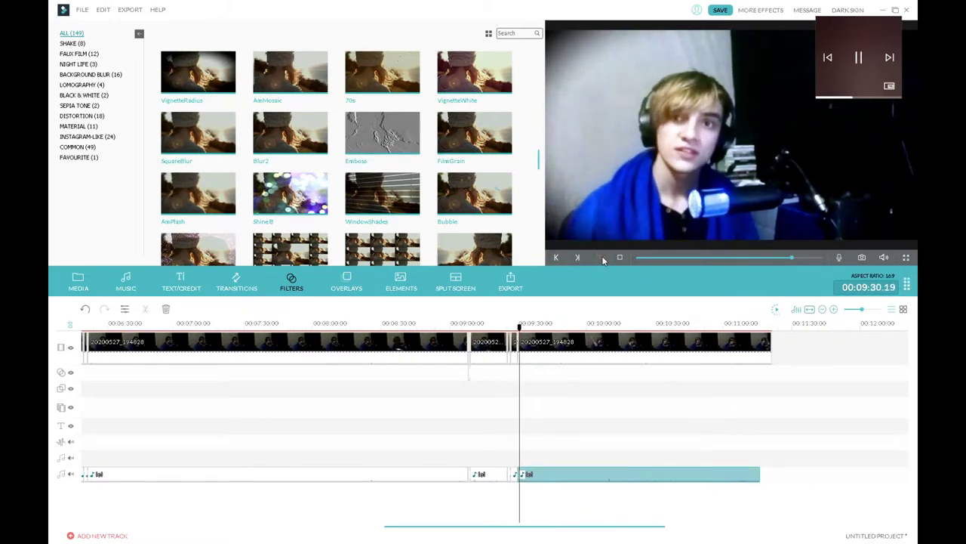
Delete the footage between about 9:37 and 9:42 from the video track and realign the audio with it
left_click(599, 258)
left_click(600, 259)
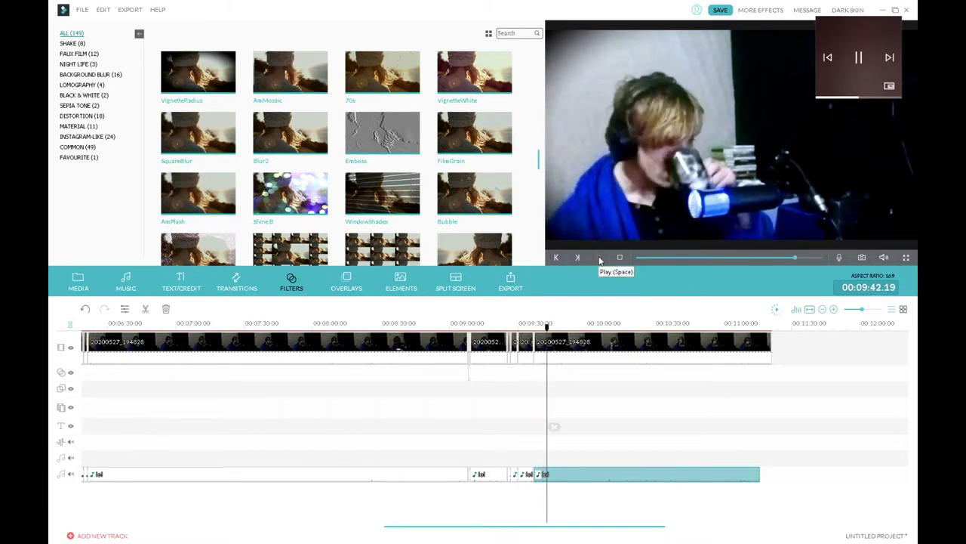
key("ctrl+b")
left_click(541, 348)
key("Delete")
left_click_drag(561, 476, 548, 476)
left_click(510, 326)
left_click(601, 258)
key("ctrl+equal")
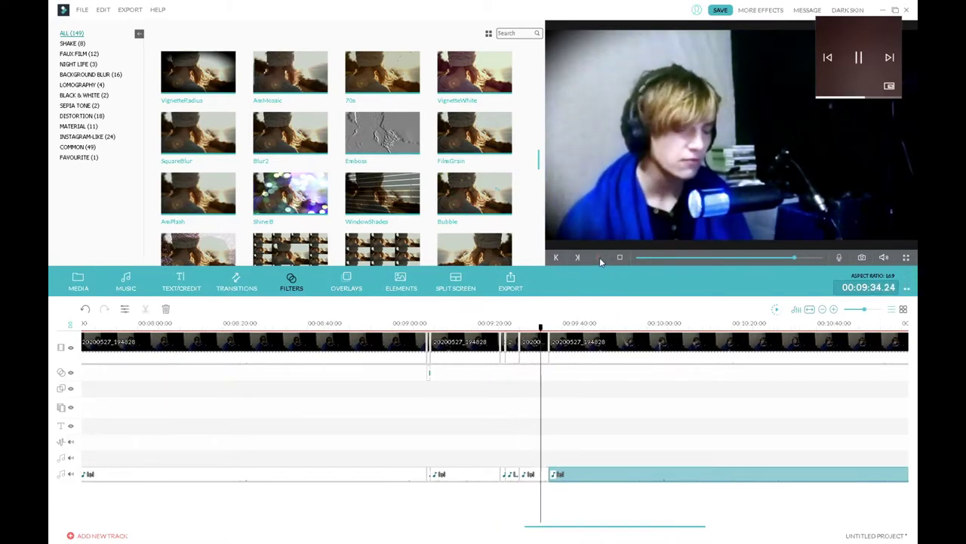
Cut another short section after about 9:38 out of the video track and move the following audio up against the cut
left_click(599, 258)
left_click(561, 426)
left_click(600, 258)
left_click(599, 258)
left_click(573, 427)
left_click(560, 347)
key("Delete")
left_click_drag(586, 475, 573, 474)
left_click(503, 326)
left_click(598, 259)
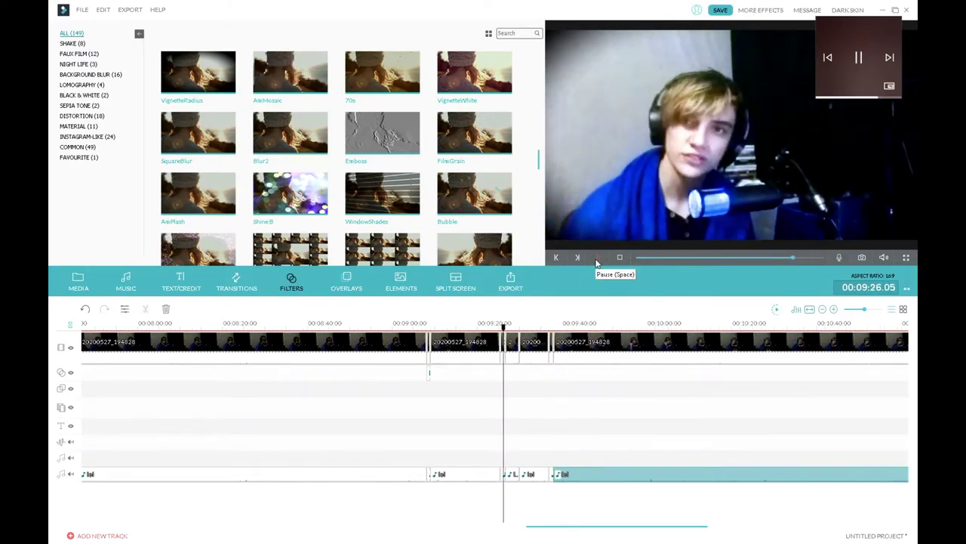
Crop the very short section at about 9:37 closer around the speaker and play back the edit
left_click(599, 257)
left_click(551, 344)
left_click(187, 308)
left_click_drag(451, 293, 410, 270)
left_click(656, 405)
left_click(599, 259)
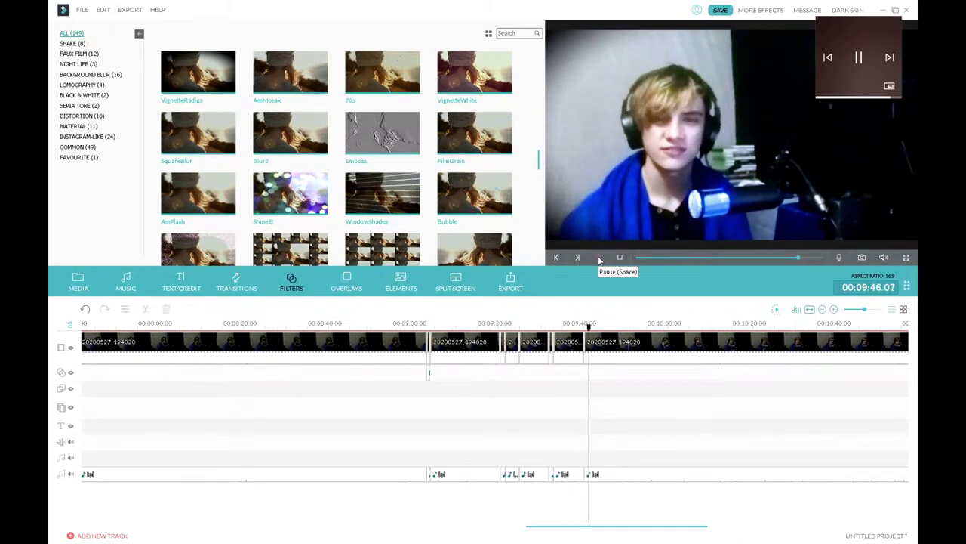
Cut the unwanted stretches following about 9:45 out of the video and audio tracks
left_click(646, 331)
left_click(557, 259)
left_click(619, 476)
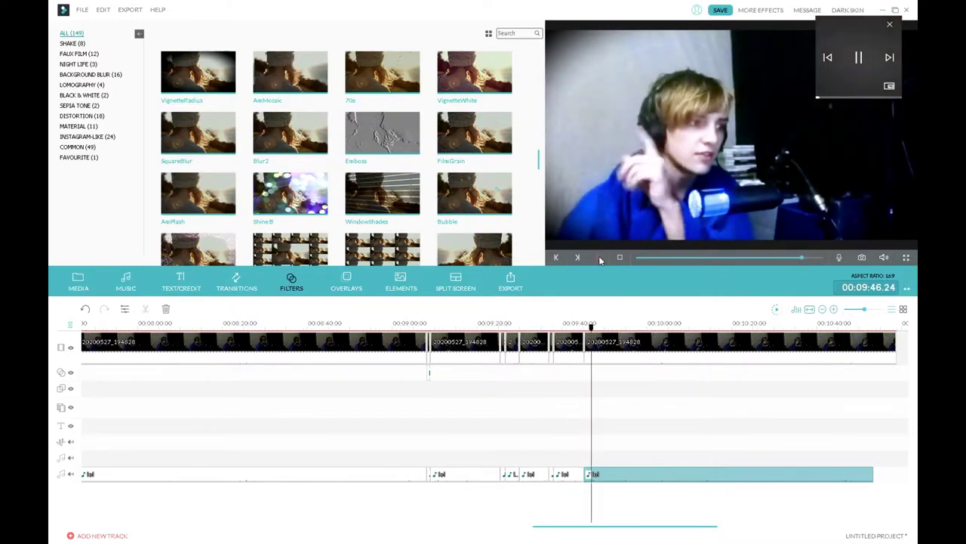
left_click(598, 257)
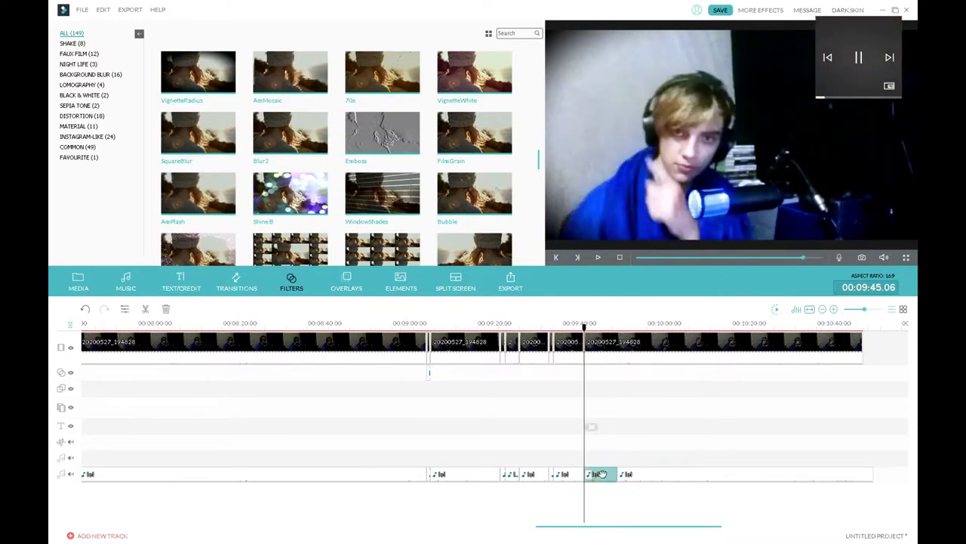
left_click(598, 257)
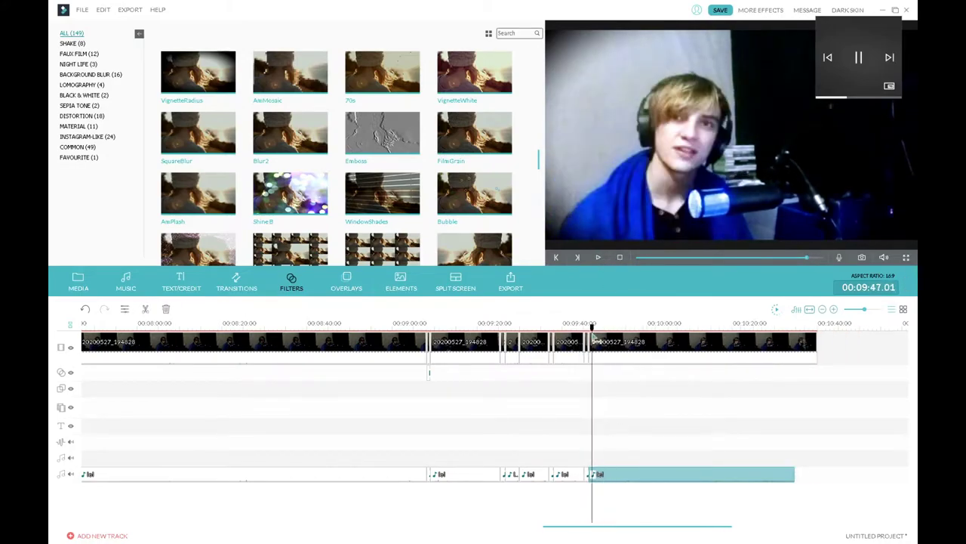
Split the main clip at about 9:47 and 9:51, delete the unwanted section that follows, and play back the result
key("ctrl+b")
left_click(597, 258)
left_click(598, 258)
left_click_drag(628, 328, 608, 326)
key("ctrl+b")
left_click(620, 361)
key("Delete")
left_click(599, 258)
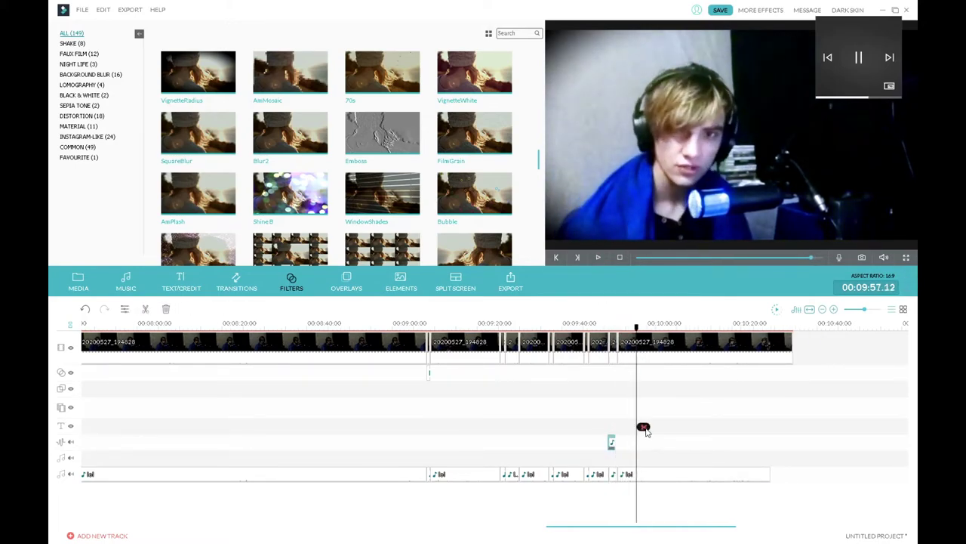
Delete the sound effect at about 9:51 and add WAR DRUMS SOUND EFFECTS_HQ_144p from the effects folder to the video track
key("Delete")
key("super+Left")
key("alt+Tab")
left_click_drag(624, 14, 916, 15)
left_click_drag(714, 264, 483, 346)
Trim the war drums clip, detach its audio to an earlier position, and delete its remaining video
left_click(326, 326)
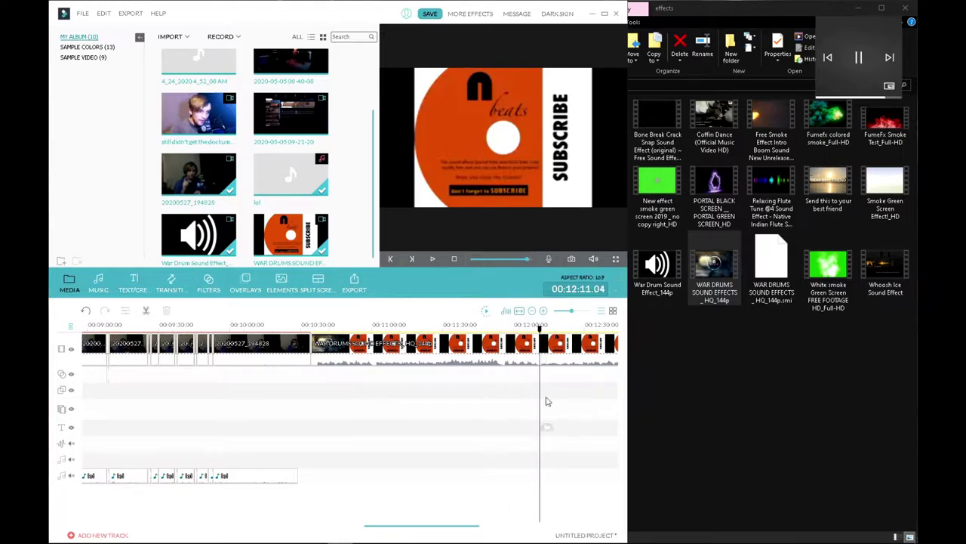
key("ctrl+b")
key("Delete")
right_click(375, 359)
left_click(414, 474)
left_click_drag(373, 445, 272, 448)
left_click(353, 346)
key("Delete")
Open the audio settings of the detached war drums sound and play it back
double_click(297, 444)
left_click(433, 259)
left_click(605, 13)
key("space")
left_click(521, 287)
Browse the filter library and preview several filters for the speaker's footage
left_click(292, 281)
scroll(322, 251, "down", 15)
double_click(475, 227)
scroll(431, 118, "up", 3)
double_click(476, 134)
double_click(297, 74)
scroll(391, 137, "up", 5)
double_click(475, 223)
scroll(391, 137, "up", 3)
double_click(358, 145)
Crop the short section of the main clip at about 9:52 closer around the speaker
left_click(197, 325)
key("space")
left_click(206, 357)
left_click(187, 309)
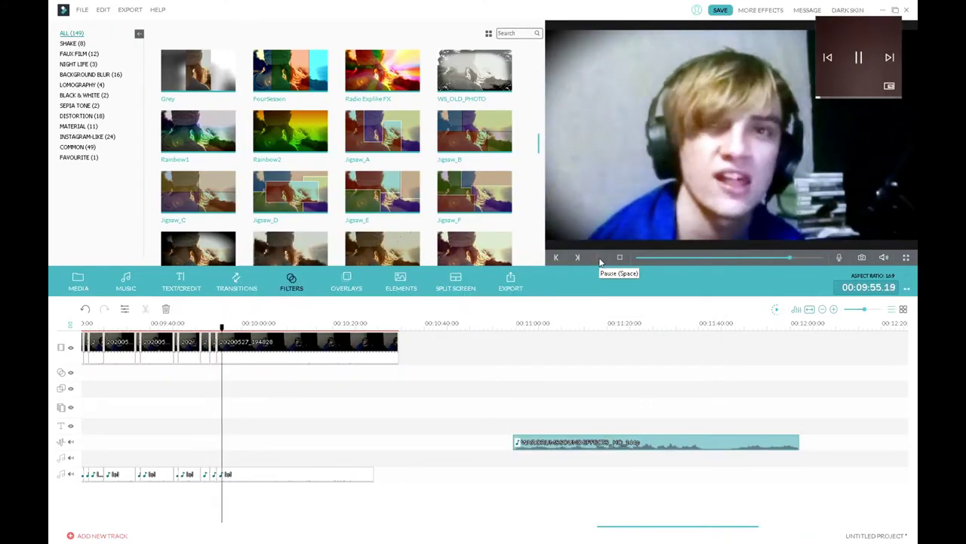
Place the war drums sound under the final clips from about 9:51 and lower its volume
left_click(599, 256)
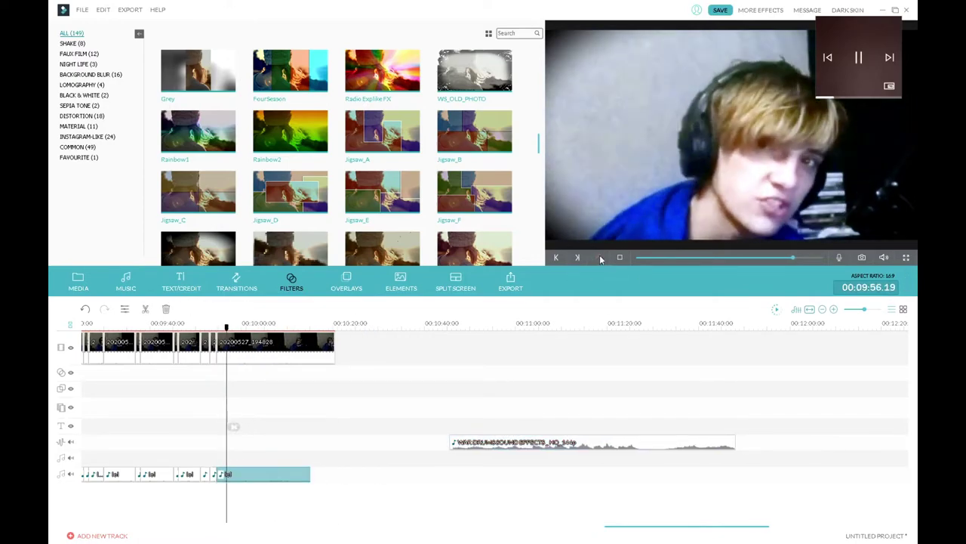
left_click(598, 257)
left_click(263, 325)
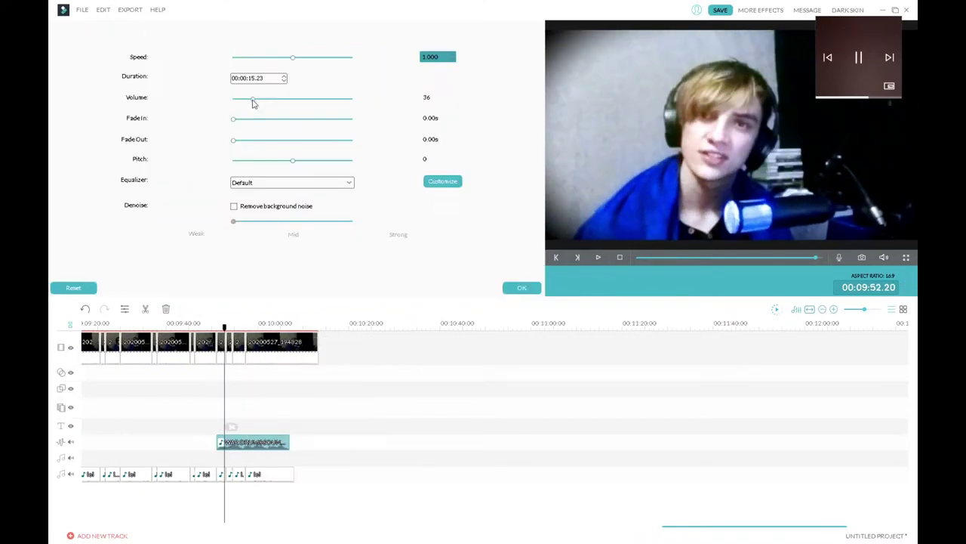
left_click_drag(257, 105, 240, 105)
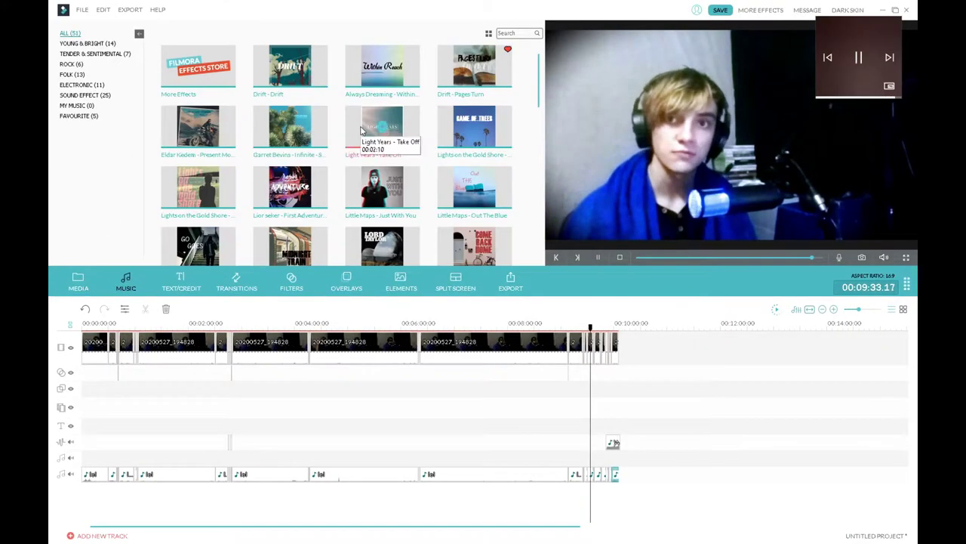
Look for background music in the music library and Downloads folder, auditioning the Trap-hybrid and Sport Rock Dubstep_Full tracks
scroll(442, 249, "down", 3)
left_click_drag(362, 10, 916, 101)
left_click(92, 134)
scroll(201, 293, "down", 10)
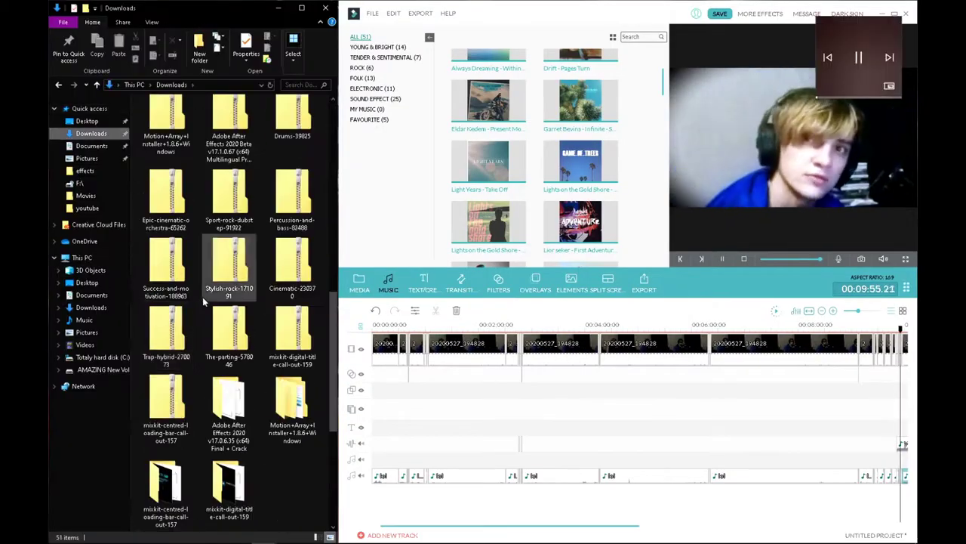
double_click(168, 331)
double_click(167, 127)
left_click(722, 259)
key("Return")
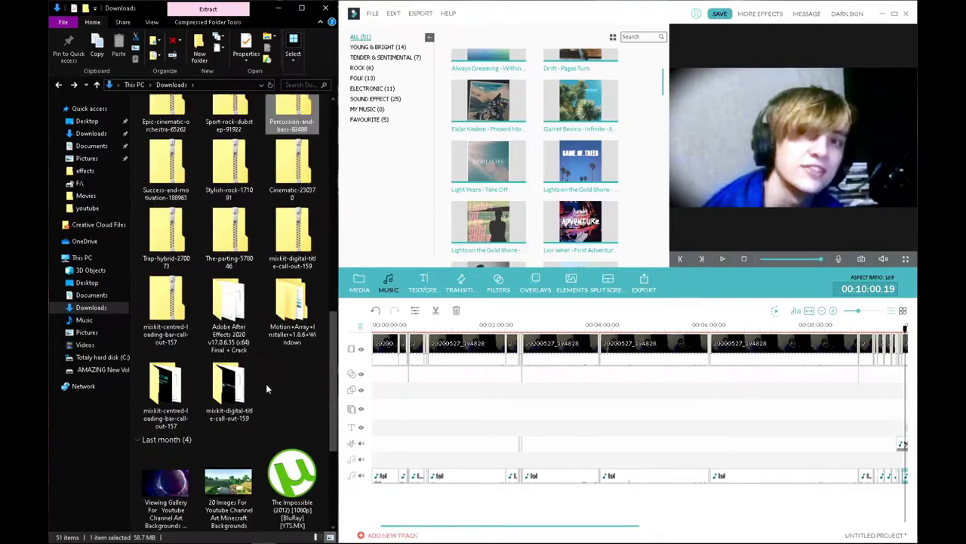
double_click(229, 113)
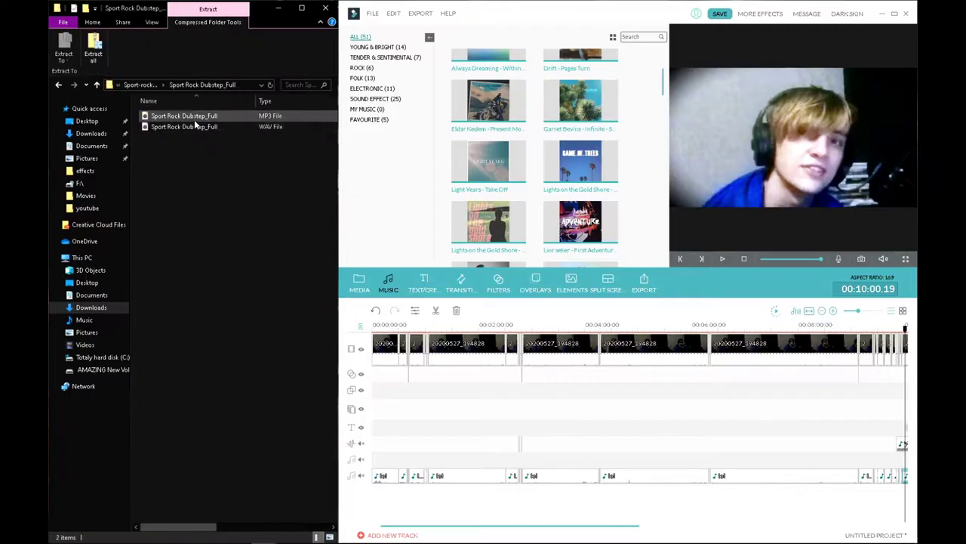
double_click(194, 120)
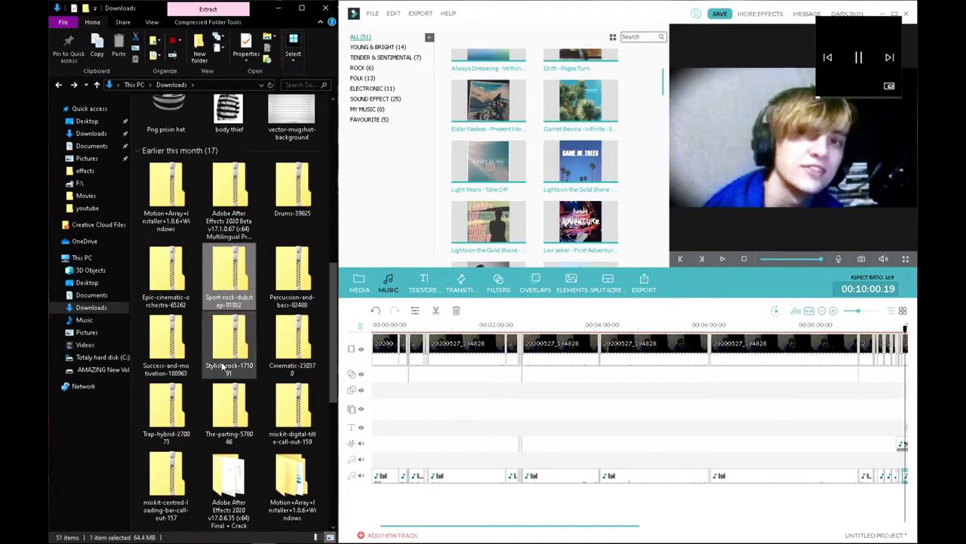
Import Stylish Rock from Downloads, place it on the music track before the war drums, and trim it to 00:00:42.23
scroll(227, 339, "up", 3)
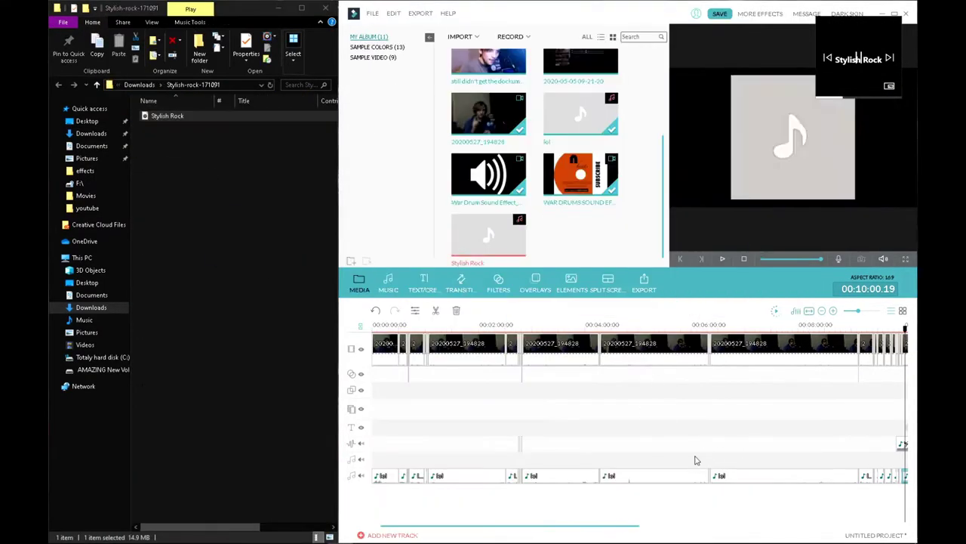
left_click_drag(512, 242, 906, 459)
left_click_drag(585, 524, 677, 521)
left_click_drag(755, 459, 709, 459)
left_click_drag(746, 459, 708, 459)
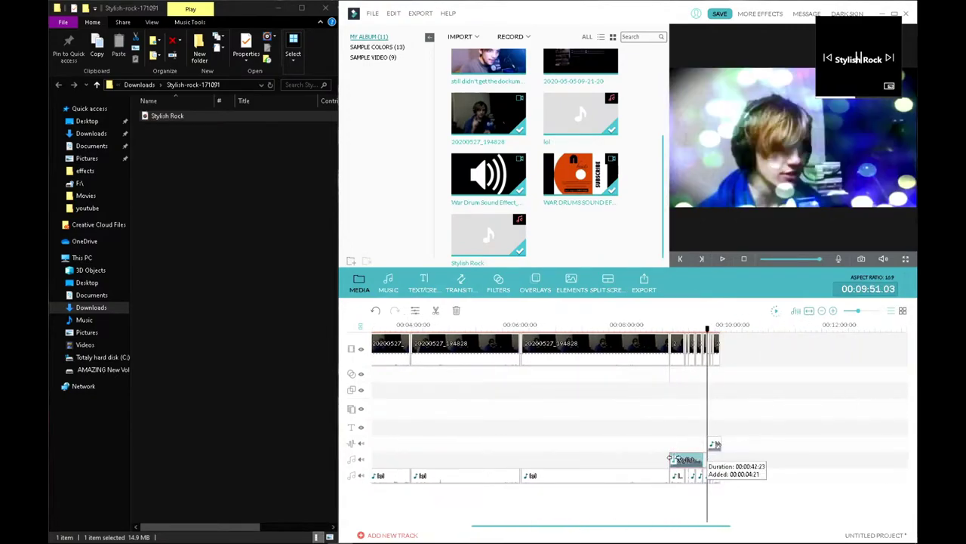
Set the Stylish Rock clip's volume to 6 and raise the Music1 track's level in the audio mixer
double_click(689, 459)
left_click_drag(500, 103, 493, 108)
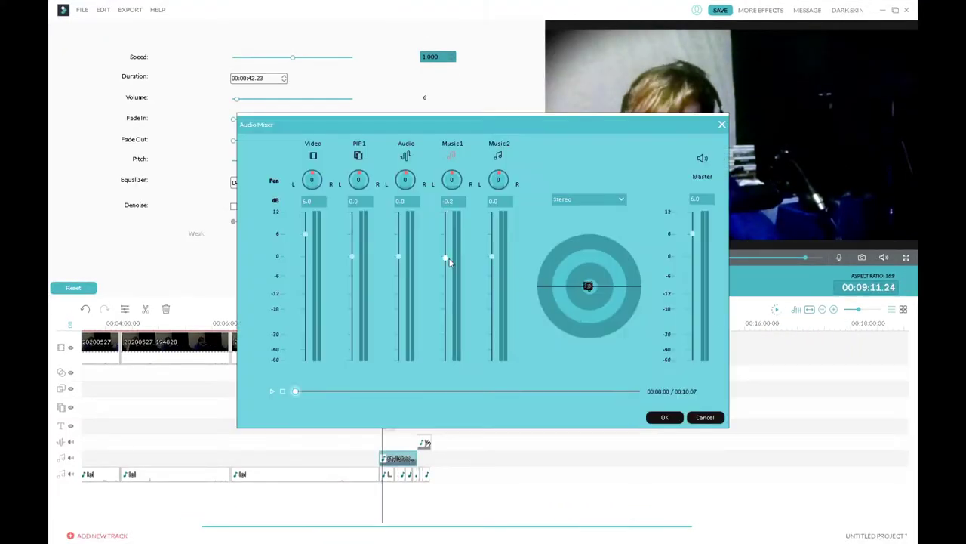
left_click_drag(450, 262, 449, 236)
left_click(665, 417)
Trim the start of the Stylish Rock clip to about 9:25 and play back the edit
left_click_drag(385, 330, 394, 330)
left_click_drag(380, 458, 394, 458)
left_click(599, 257)
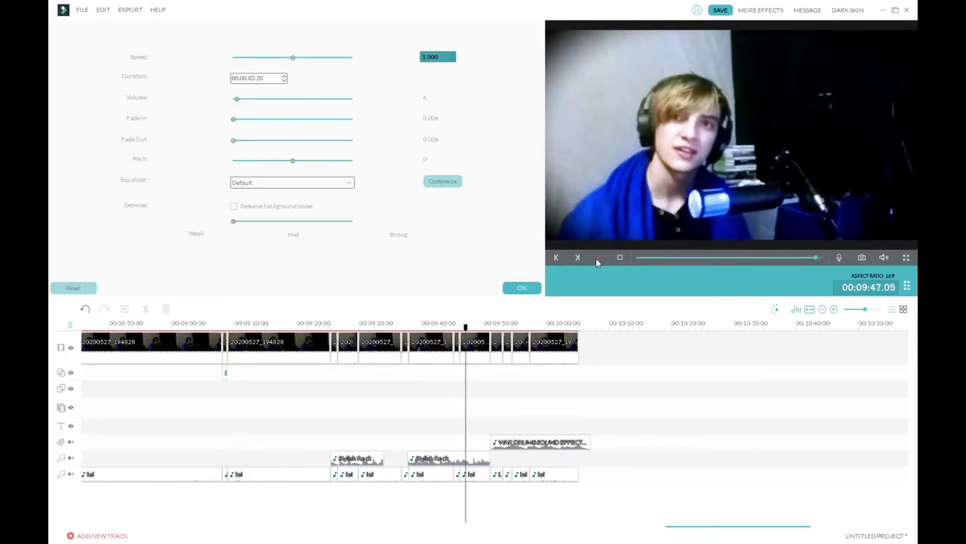
Apply the Flip filter to the short webcam shot at about 9:46 and play it back
left_click(456, 326)
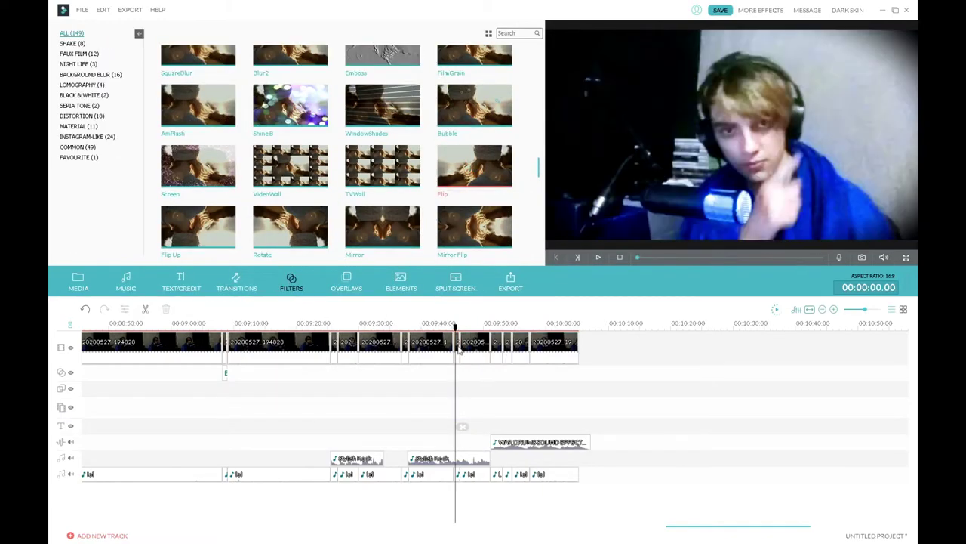
left_click_drag(474, 166, 487, 369)
left_click(597, 257)
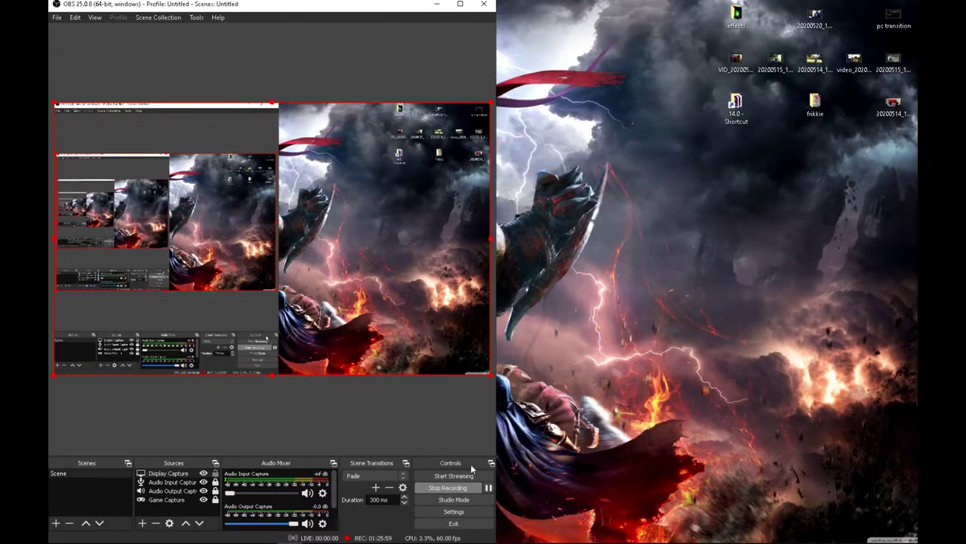
Switch to Filmora, close the finished MP4 export dialog and start a new project
left_click_drag(470, 463, 451, 306)
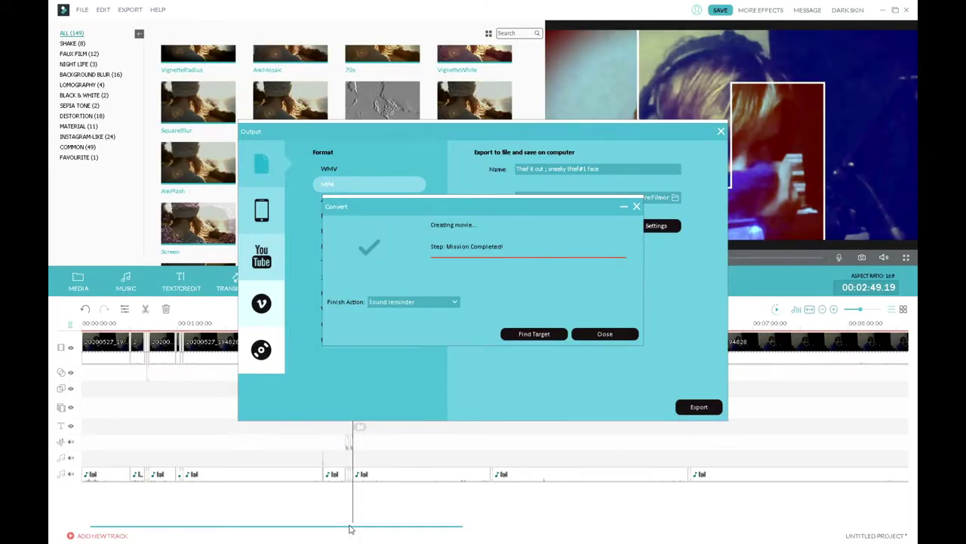
left_click(605, 334)
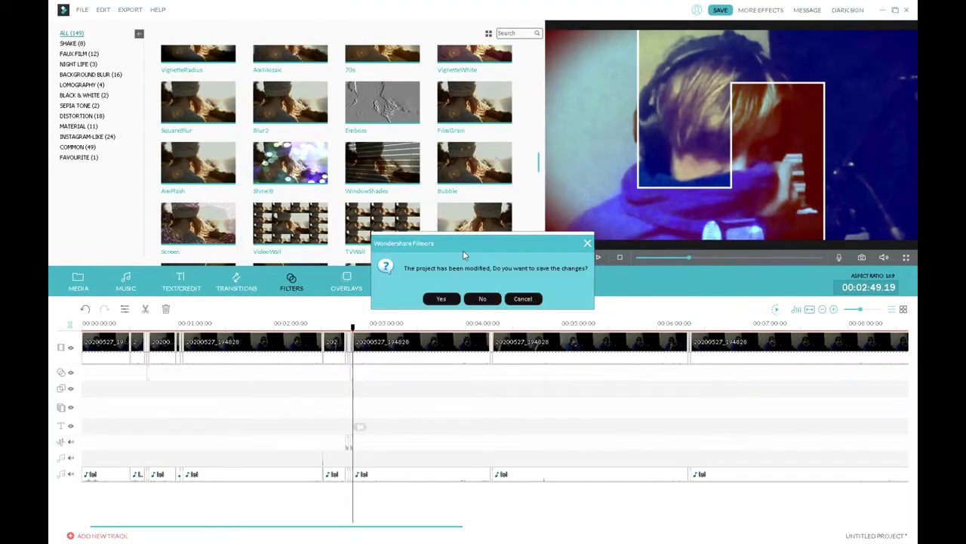
left_click(103, 9)
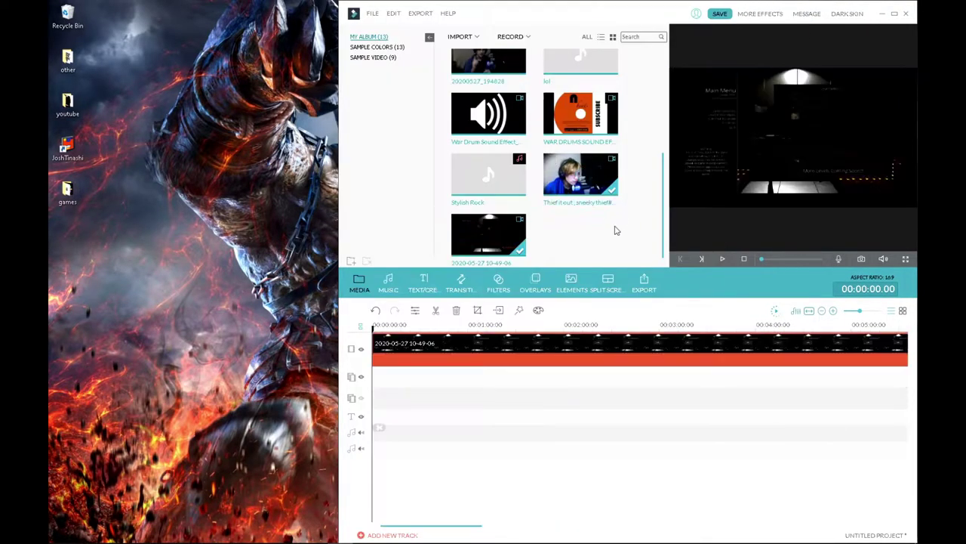
left_click(723, 259)
left_click(725, 259)
left_click_drag(528, 328, 671, 328)
left_click(723, 258)
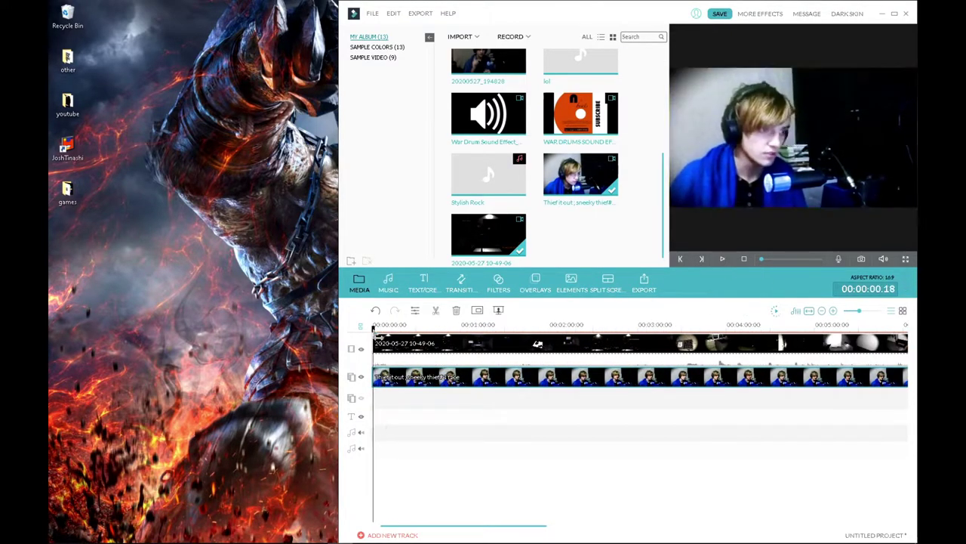
Try delaying the face video to start about 2.6 seconds into the gameplay, checking the sync by playback
left_click_drag(859, 310, 878, 311)
left_click(722, 259)
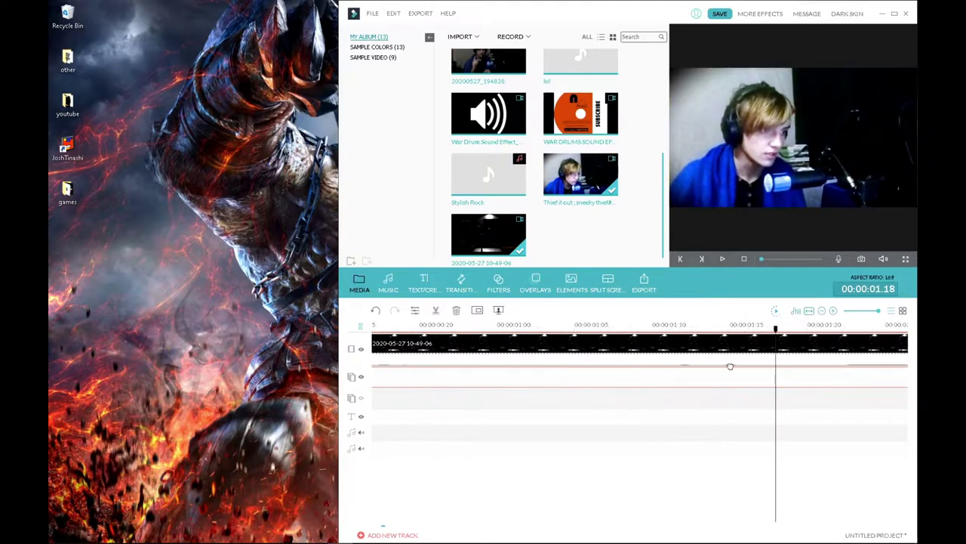
left_click(720, 260)
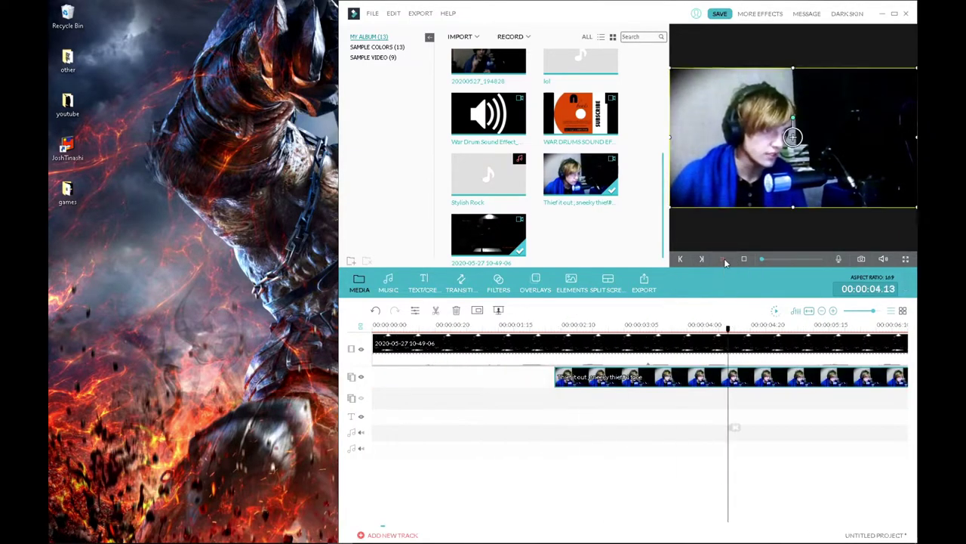
left_click(724, 261)
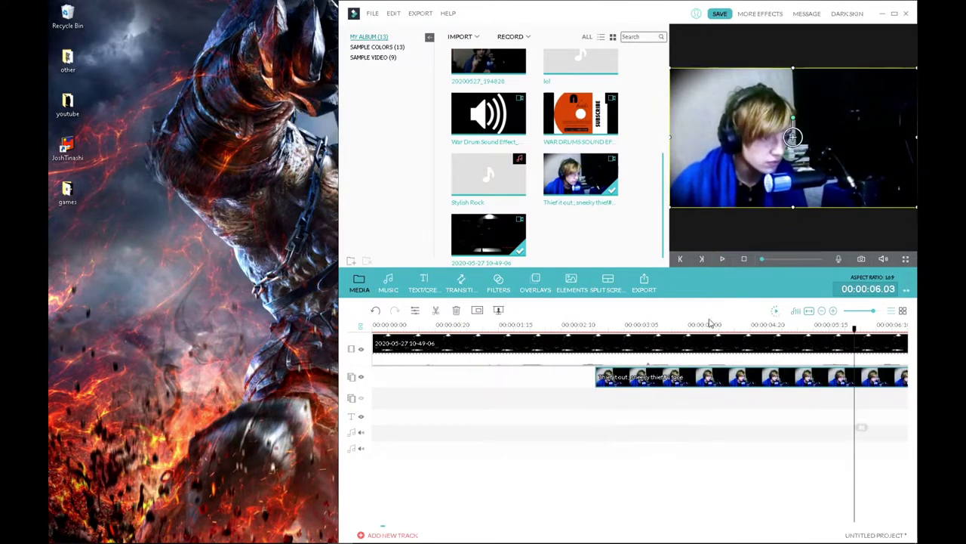
left_click(722, 260)
key("ctrl+minus")
left_click_drag(582, 375, 575, 375)
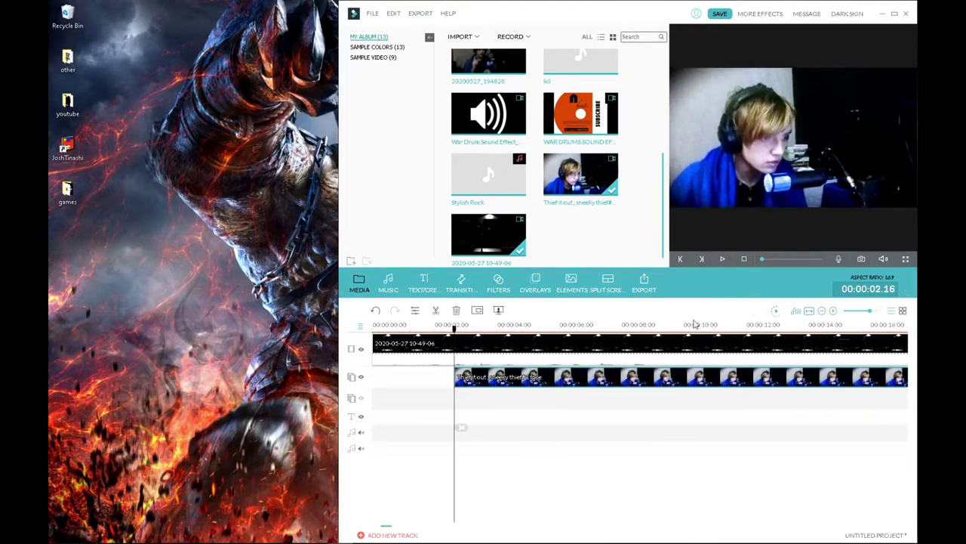
left_click(724, 259)
Try sliding the face video back to the timeline start and replay the opening to check its sync
left_click_drag(505, 376, 433, 376)
left_click(724, 259)
key("ctrl+minus")
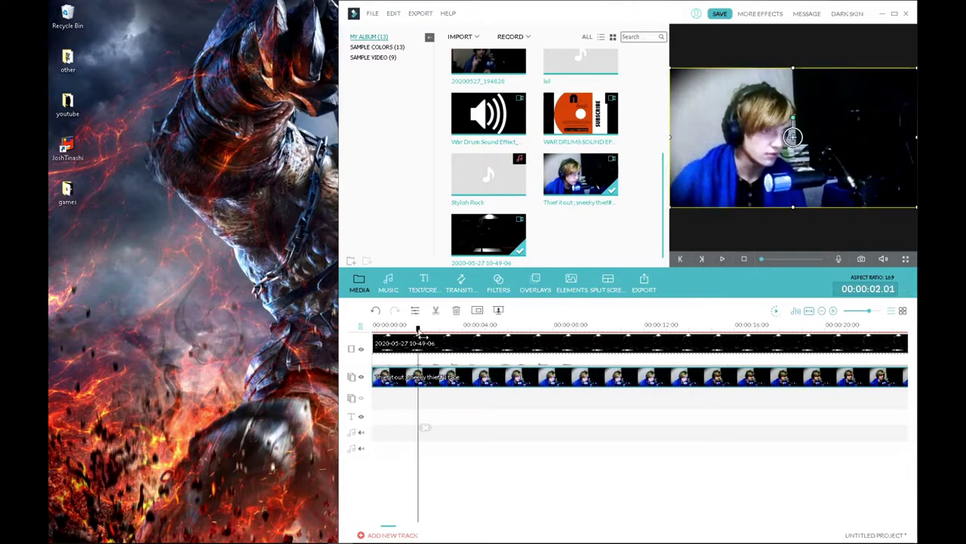
left_click_drag(449, 384, 407, 382)
left_click(401, 326)
left_click_drag(456, 328, 378, 326)
left_click(378, 326)
left_click(724, 260)
left_click(724, 260)
Shift the face video slightly later to sync it with the gameplay, replay the opening, and maximize the editor window
left_click_drag(535, 376, 566, 376)
left_click(725, 261)
left_click(726, 259)
left_click(724, 259)
left_click_drag(408, 332, 391, 331)
double_click(654, 9)
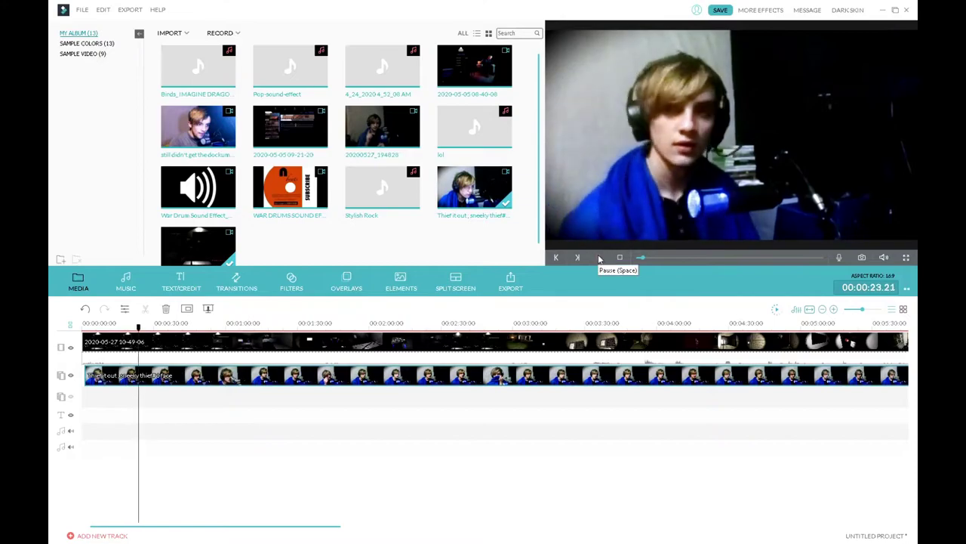
Cut off the unwanted opening section of both the gameplay and face clips and replay the new start
left_click(600, 259)
key("ctrl+b")
left_click(113, 344)
key("Delete")
left_click(598, 258)
left_click(598, 258)
Shrink the face video overlay and fit it into the upper-left corner of the gameplay frame
left_click(598, 375)
left_click_drag(918, 240, 796, 172)
left_click_drag(670, 101, 669, 166)
left_click_drag(796, 239, 709, 188)
left_click_drag(626, 142, 629, 66)
left_click_drag(708, 122, 633, 80)
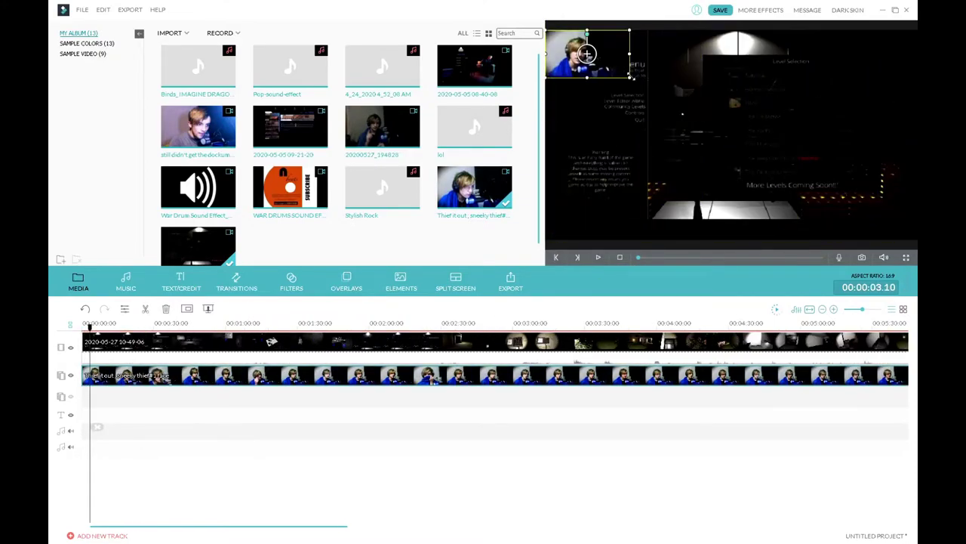
Split the gameplay and face clips at about 0:09 and 0:10
left_click_drag(133, 327, 189, 328)
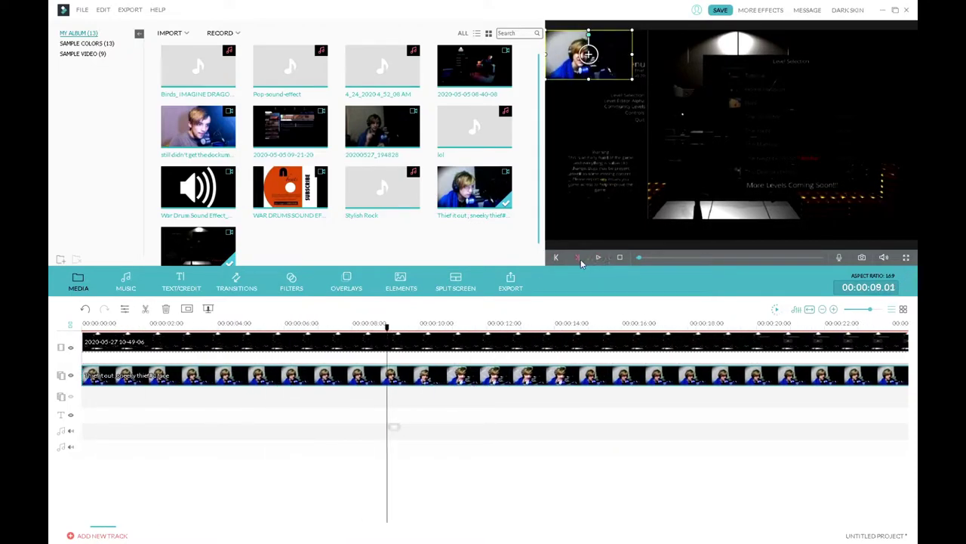
scroll(415, 421, "up", 1)
left_click(503, 427)
left_click(599, 259)
left_click(601, 260)
left_click(576, 426)
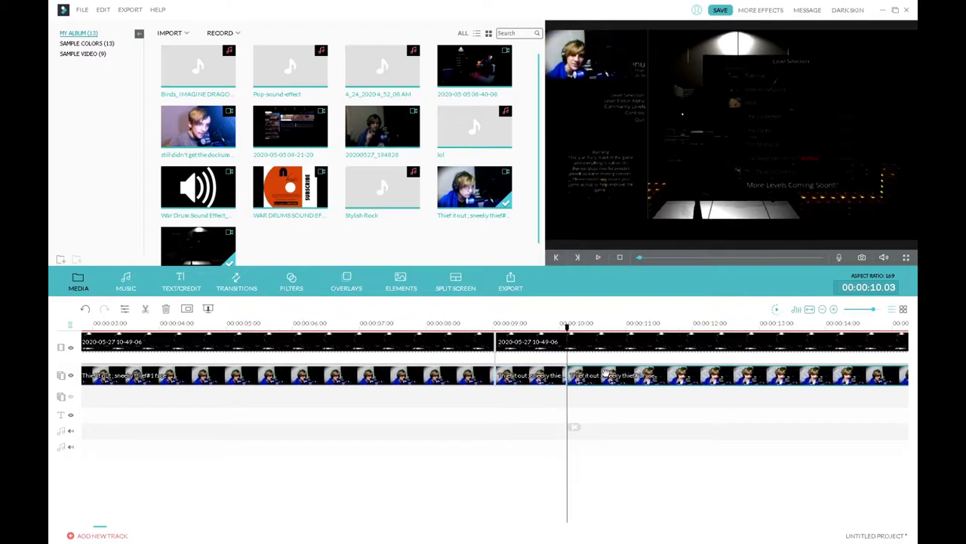
Isolate a short unwanted section just after 0:10 and delete it
left_click(670, 426)
left_click(597, 259)
left_click(556, 259)
left_click(598, 427)
left_click(577, 345)
key("Delete")
Enlarge the face overlay for the short segment from about 0:10 to 0:11 and replay it
left_click(531, 375)
left_click(602, 375)
left_click_drag(628, 78, 760, 156)
left_click(599, 261)
left_click(471, 326)
left_click_drag(638, 327, 294, 329)
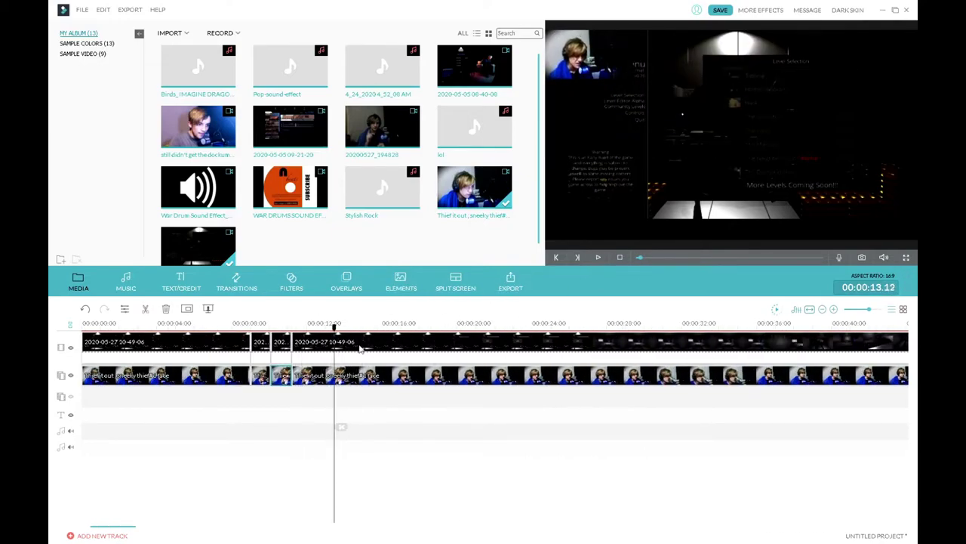
Play on from 0:11 and split the gameplay and face clips at about 0:13 and 0:17
left_click(292, 427)
left_click(600, 260)
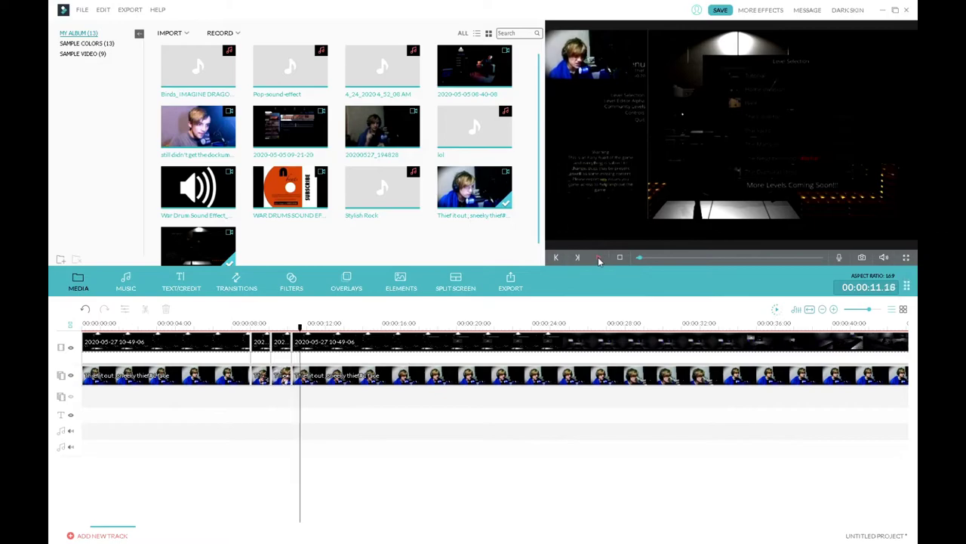
left_click(598, 261)
left_click(341, 427)
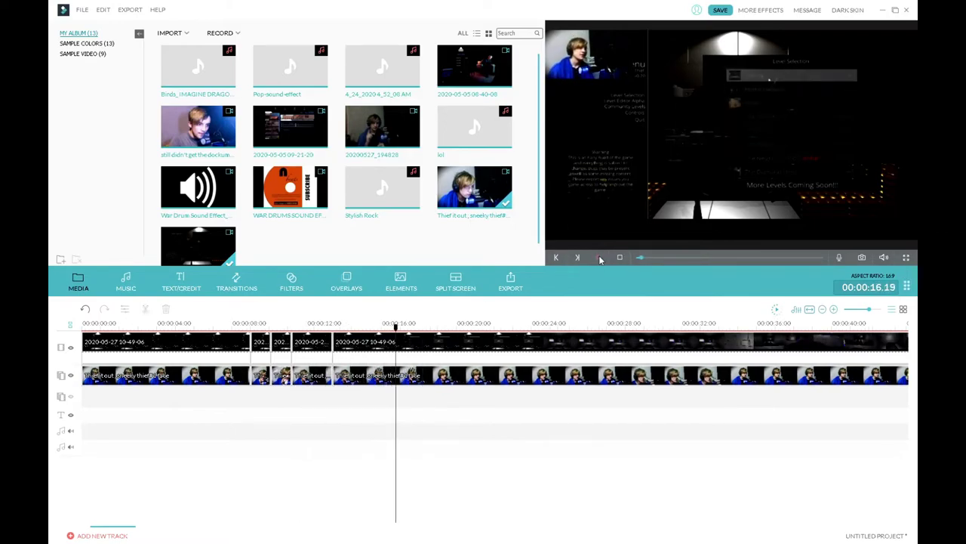
left_click(410, 427)
left_click(390, 357)
left_click(600, 260)
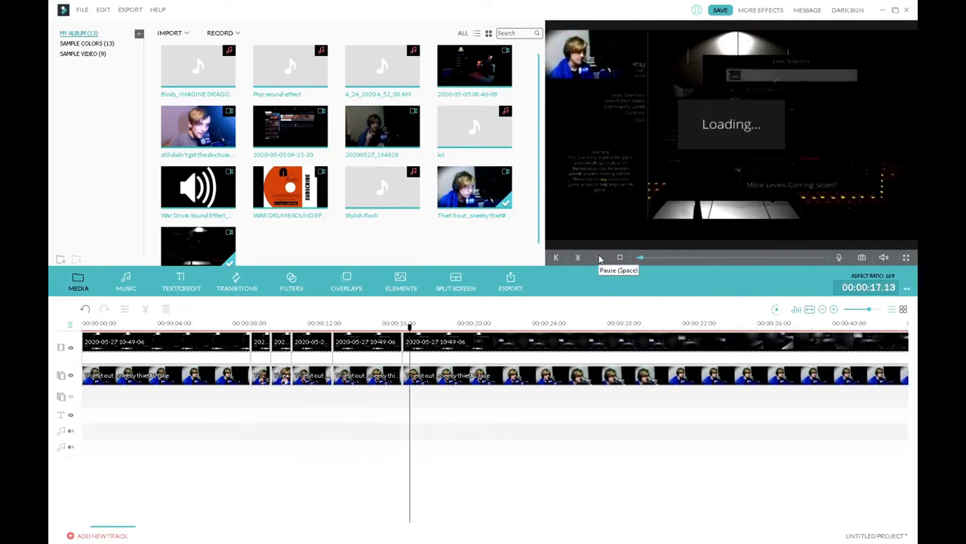
Split the gameplay and face clips at about 0:18 and 0:19.6, and play back the isolated segment
left_click(822, 309)
left_click(578, 258)
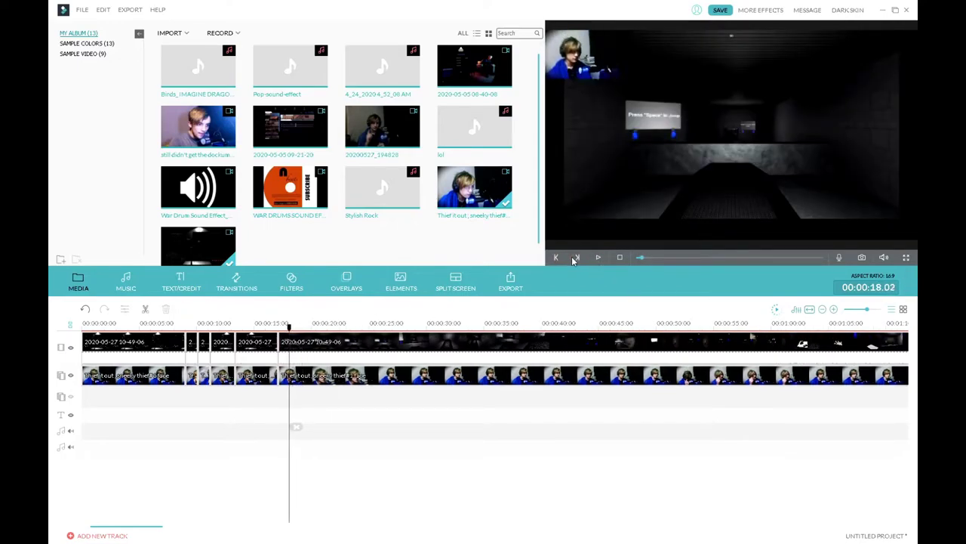
left_click(297, 427)
left_click(599, 258)
left_click(598, 259)
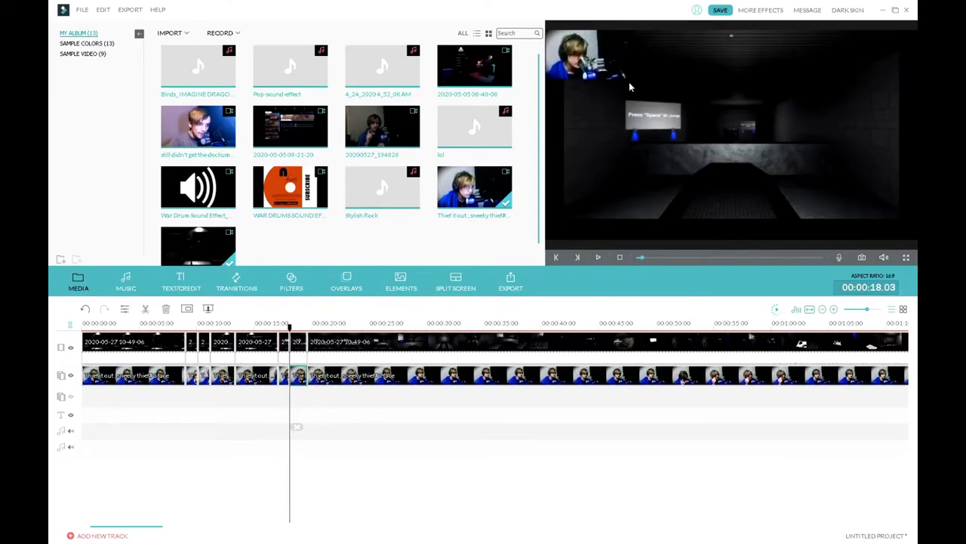
left_click(599, 259)
left_click(597, 260)
left_click(598, 260)
left_click(599, 259)
Isolate a short unwanted section at about 0:24 in the gameplay and face clips and delete it
left_click_drag(358, 327, 391, 328)
left_click(599, 258)
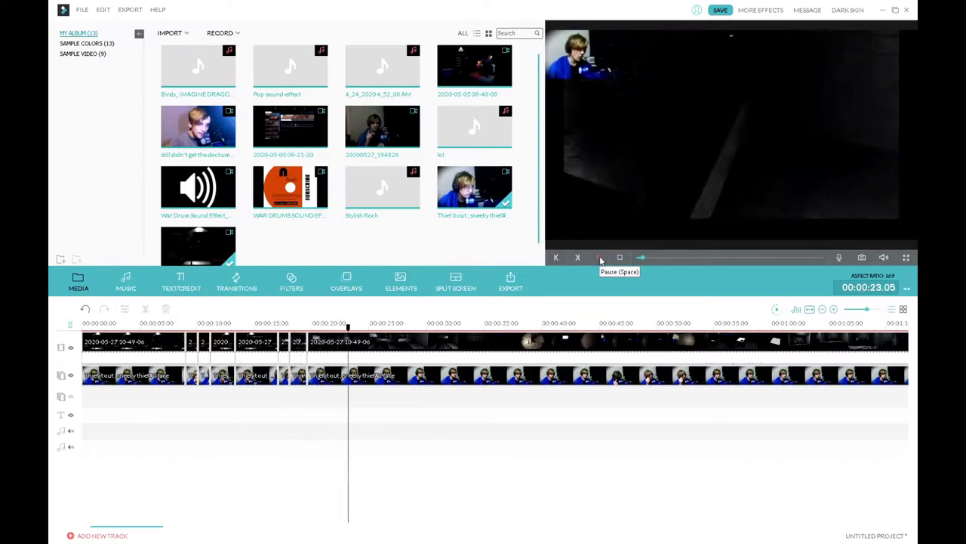
left_click(600, 259)
left_click(367, 427)
left_click(600, 259)
left_click(600, 259)
left_click_drag(360, 328, 367, 327)
left_click(374, 426)
left_click(364, 345)
key("Delete")
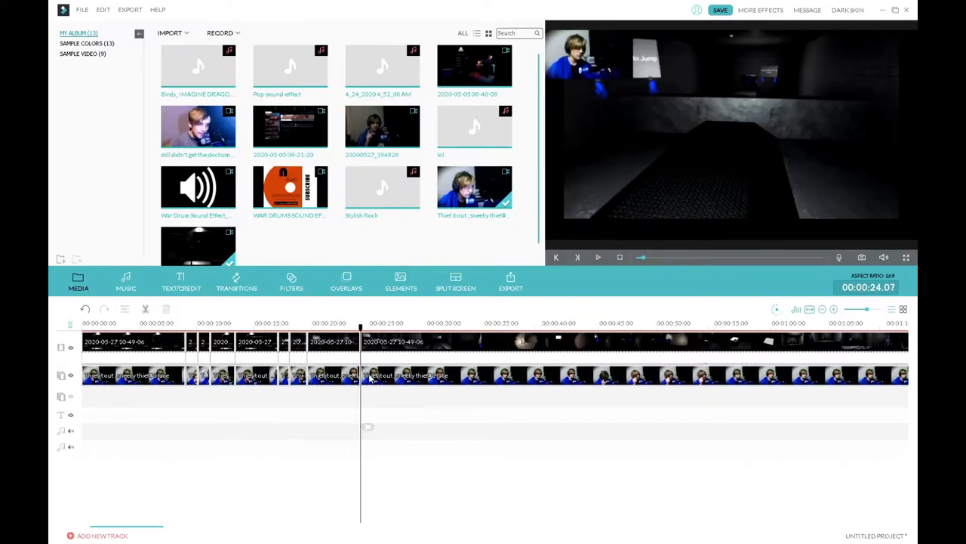
Split both clips at about 0:29, enlarge the face overlay for the segment from 0:24, and replay it
left_click(599, 258)
left_click(600, 259)
left_click(429, 426)
left_click(600, 259)
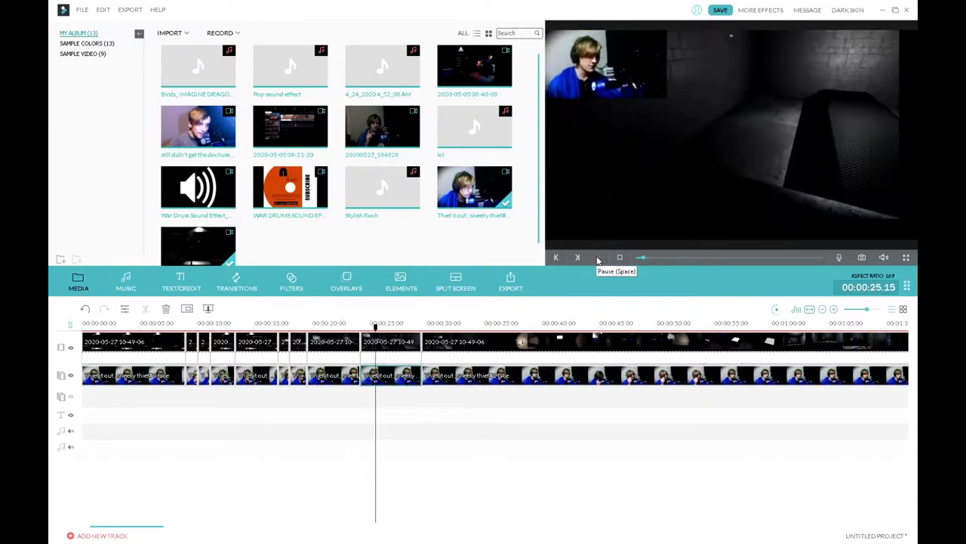
left_click(599, 259)
left_click(280, 325)
left_click(599, 259)
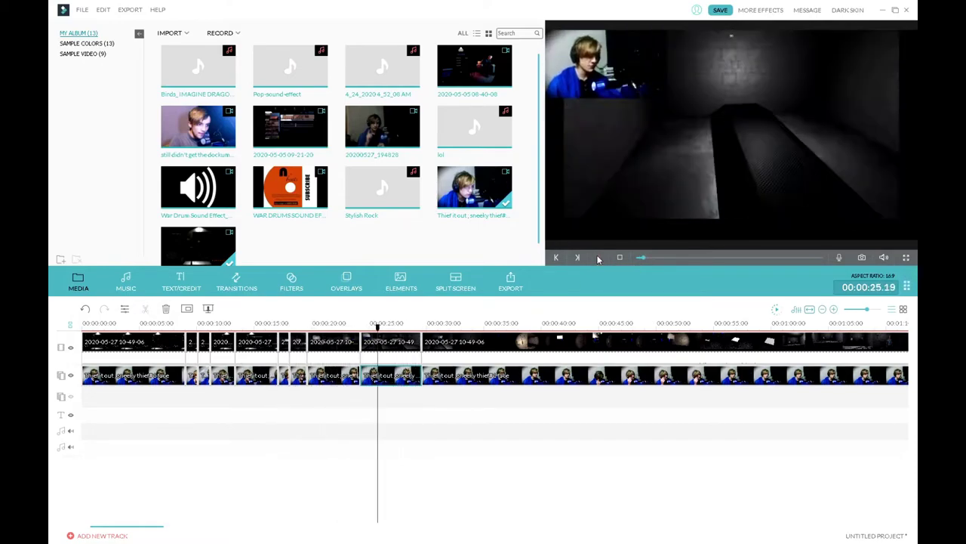
left_click(600, 258)
left_click(600, 258)
left_click(600, 258)
left_click(599, 259)
left_click(599, 259)
Find the end of the unwanted moment just after 0:29, split both clips there and delete the short piece
left_click(427, 326)
left_click(598, 259)
left_click(599, 259)
left_click(427, 327)
left_click(598, 259)
left_click(598, 259)
left_click(557, 259)
left_click(579, 259)
left_click(557, 259)
left_click(556, 259)
key("ctrl+b")
left_click(429, 348)
key("Delete")
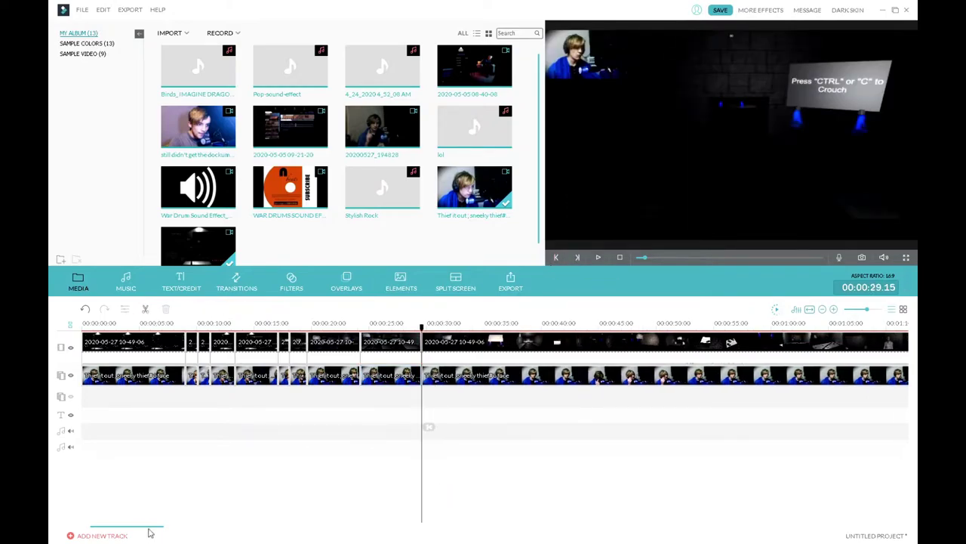
Split the gameplay and face clips at about 0:32 and 0:33, and render the timeline preview
left_click(82, 324)
left_click(599, 259)
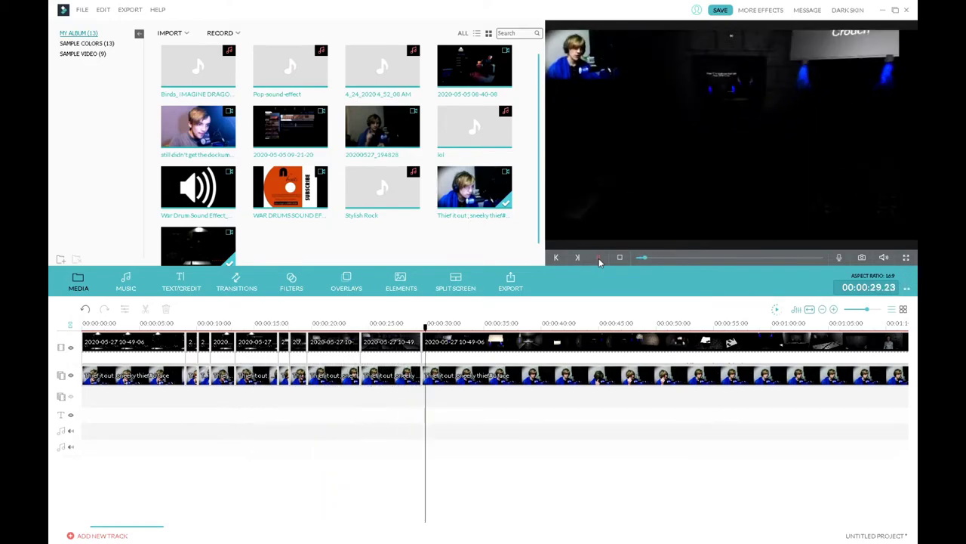
left_click(600, 262)
left_click(462, 325)
left_click(469, 427)
left_click(441, 325)
left_click(599, 261)
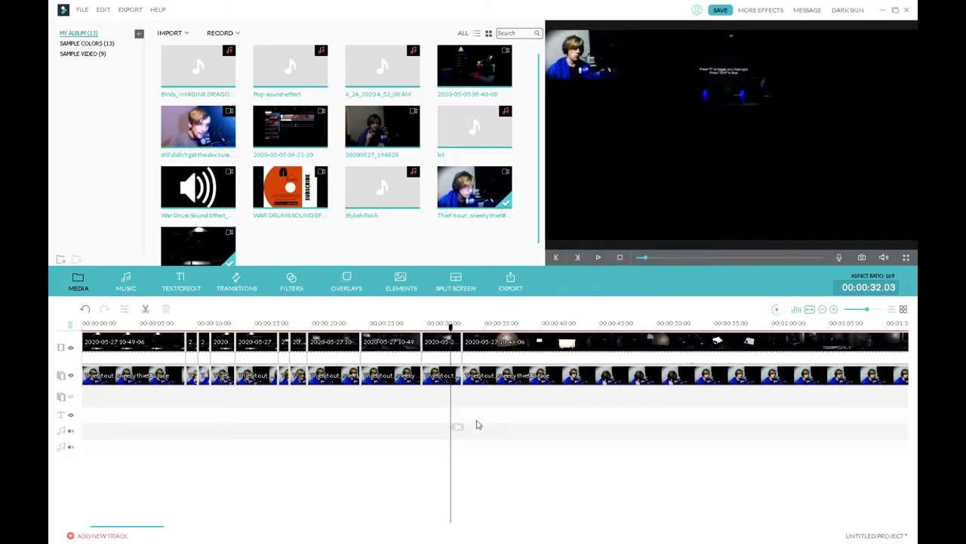
left_click(462, 330)
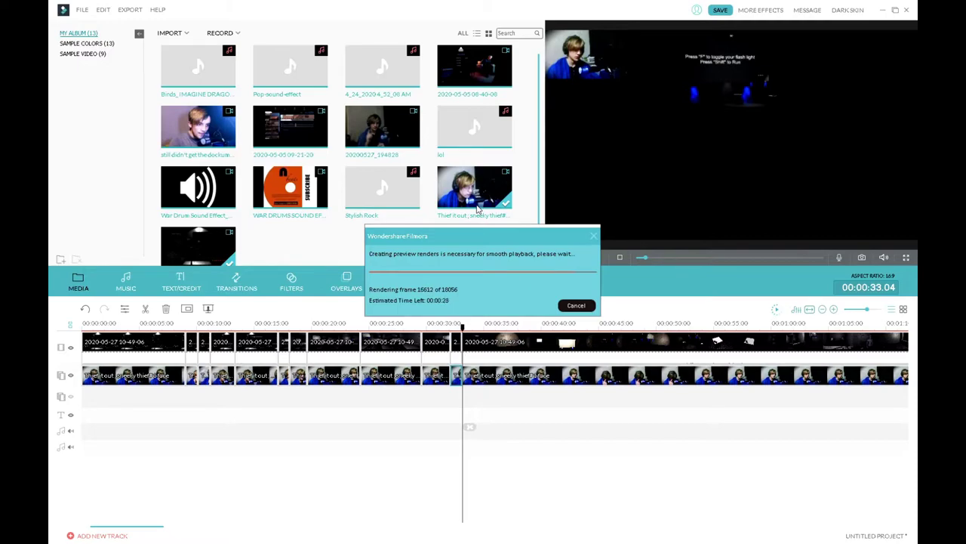
Place Stylish Rock at the start of the music track, trimmed to 00:00:14.17, with volume 10 and a 0.60 s fade-out
left_click(104, 324)
double_click(107, 431)
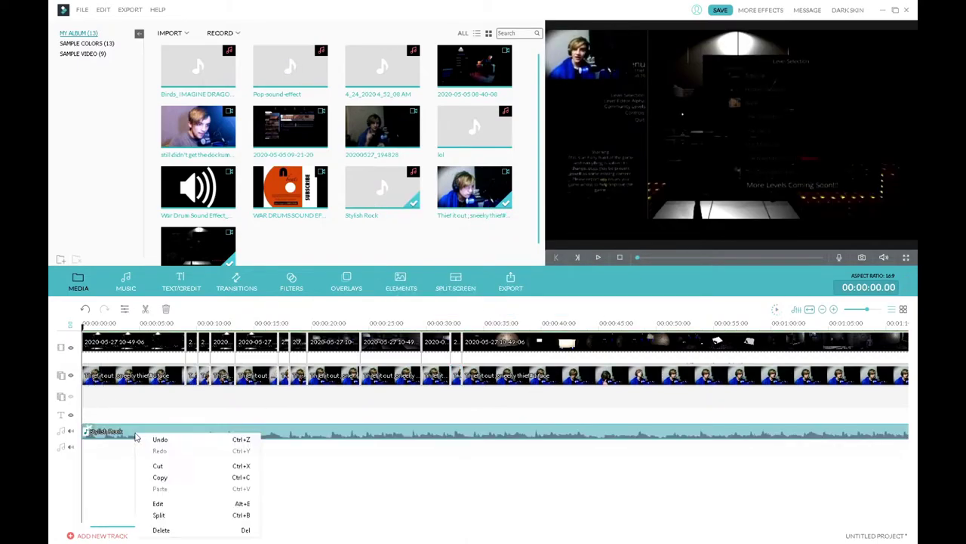
left_click(598, 257)
key("ctrl+b")
left_click(258, 428)
key("Delete")
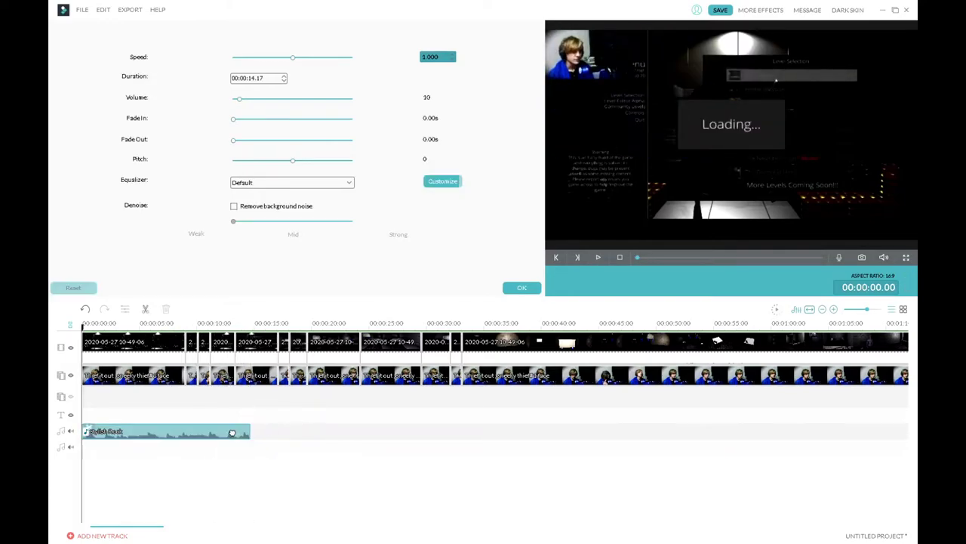
left_click(599, 258)
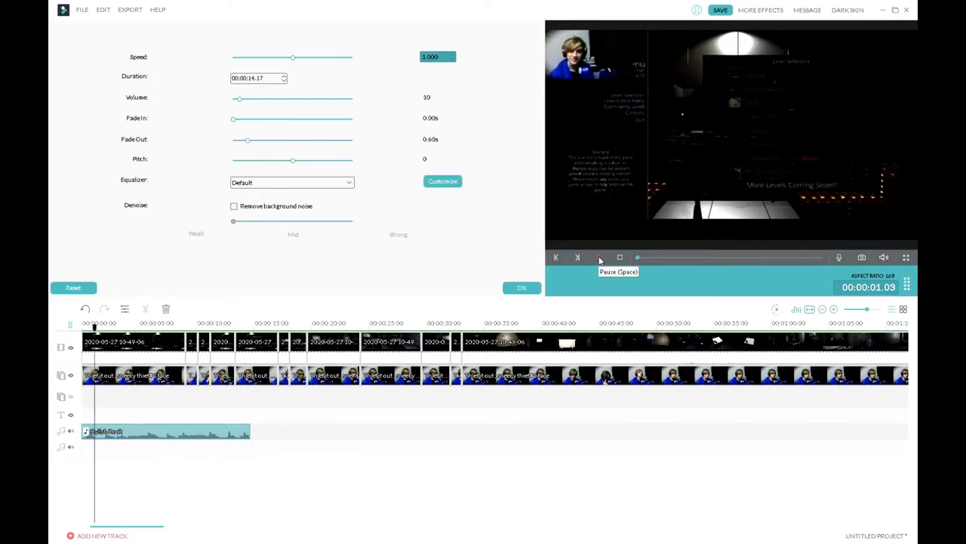
Isolate the 11-frame section at about 0:33 in the gameplay and face clips and delete it
left_click(462, 326)
left_click(599, 258)
left_click(461, 326)
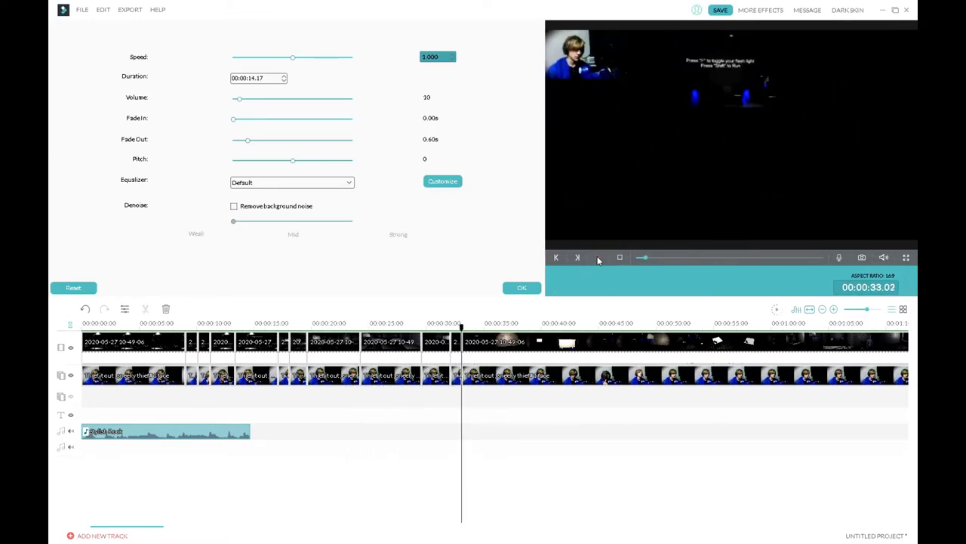
left_click(833, 308)
key("ctrl+b")
left_click(485, 352)
left_click(597, 258)
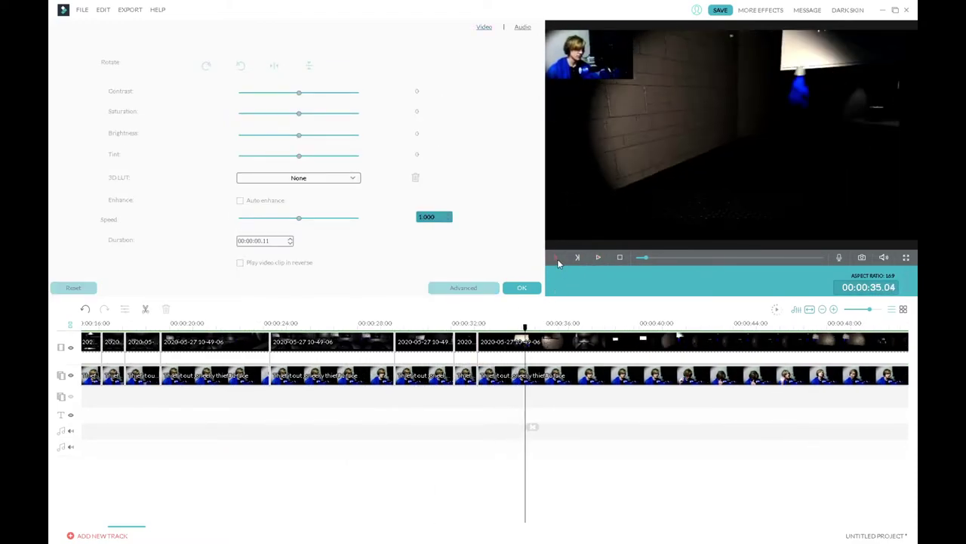
Split the gameplay and face clips at about 0:35 and at 0:35.16, and enlarge the face clip between the cuts
left_click(523, 327)
left_click(530, 427)
left_click(597, 258)
left_click(597, 259)
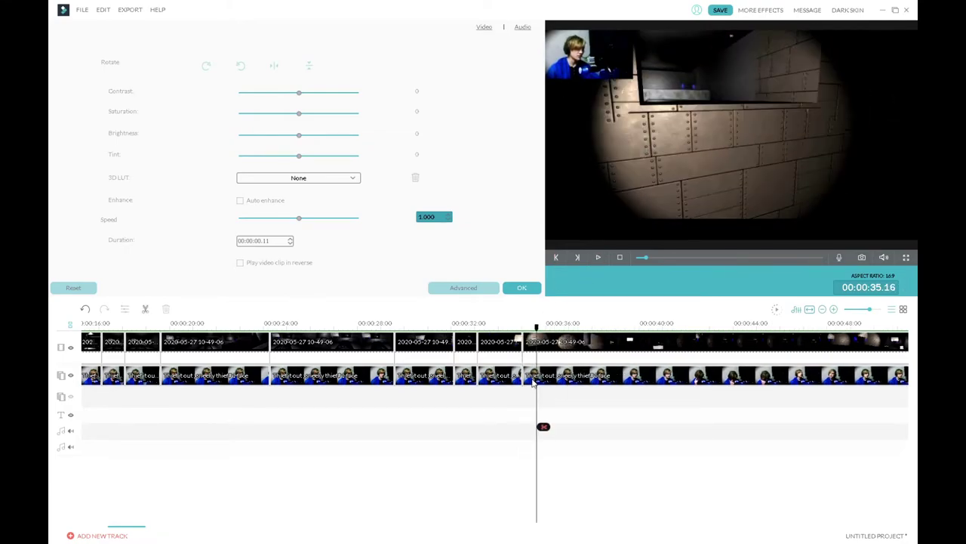
left_click(543, 427)
double_click(530, 375)
left_click_drag(633, 78, 765, 154)
left_click(523, 325)
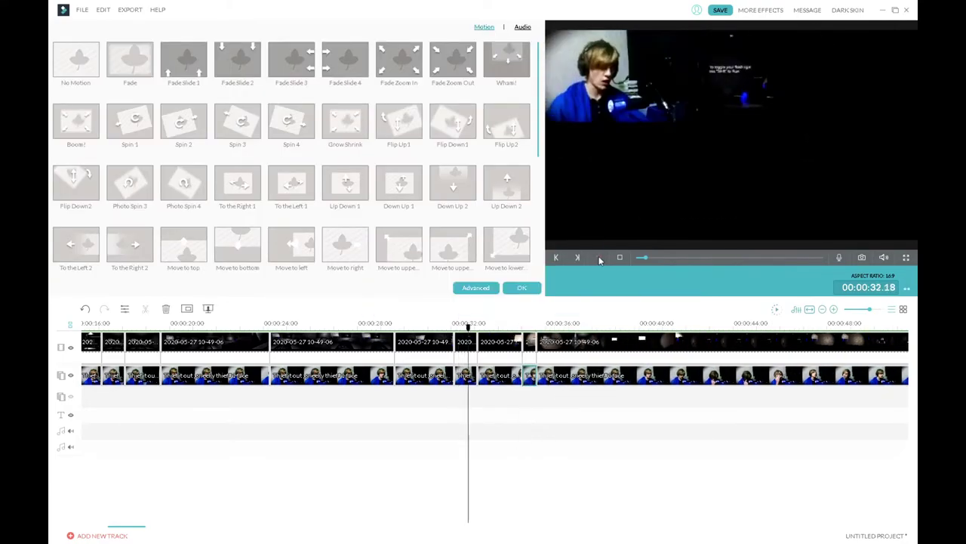
Play past the enlarged facecam section and split the gameplay and face clips at about 0:36
left_click(538, 326)
left_click(597, 259)
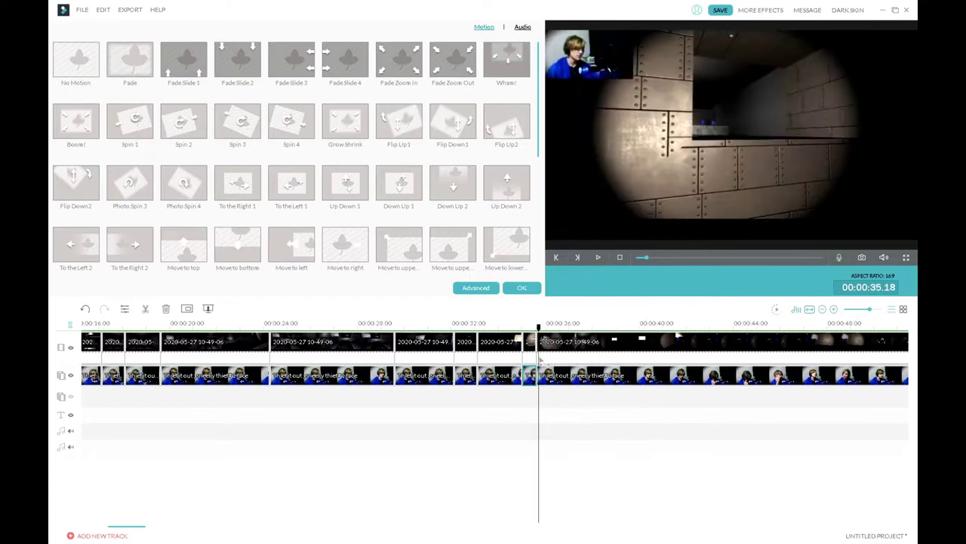
left_click(597, 258)
left_click(561, 427)
left_click(595, 258)
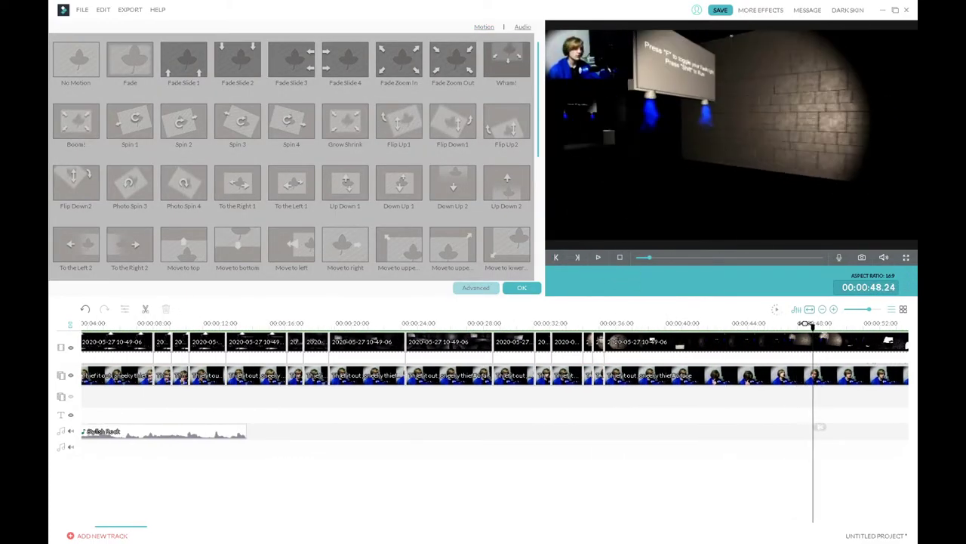
Isolate the section from about 0:38 to 0:40 in both clips and enlarge its face clip to about half the frame
left_click(604, 325)
left_click(599, 259)
left_click(598, 259)
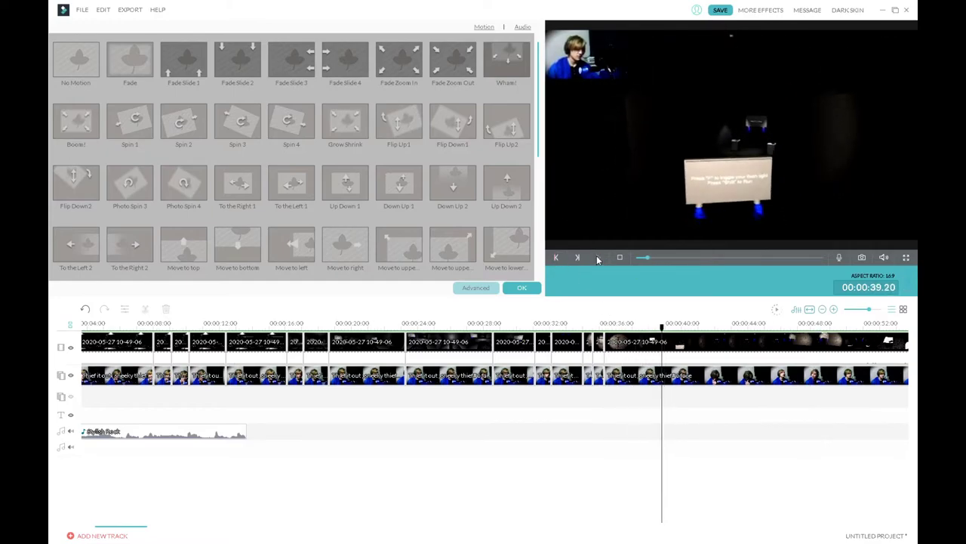
left_click(597, 259)
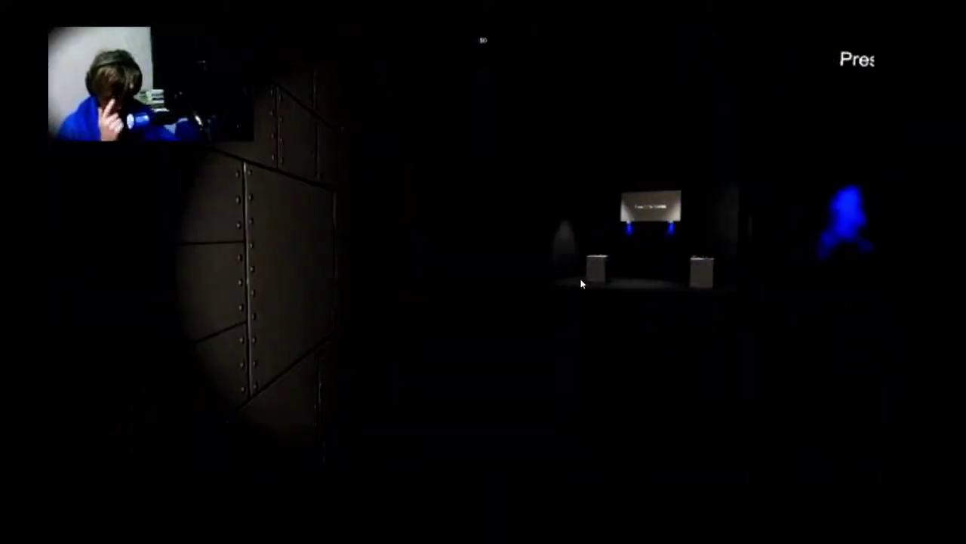
key("Escape")
key("ctrl+b")
left_click(598, 259)
left_click(599, 258)
key("ctrl+b")
double_click(636, 375)
left_click_drag(632, 78, 789, 167)
left_click(573, 325)
Split both clips at about 0:45 and delete the section from 0:40 up to that cut
left_click(600, 257)
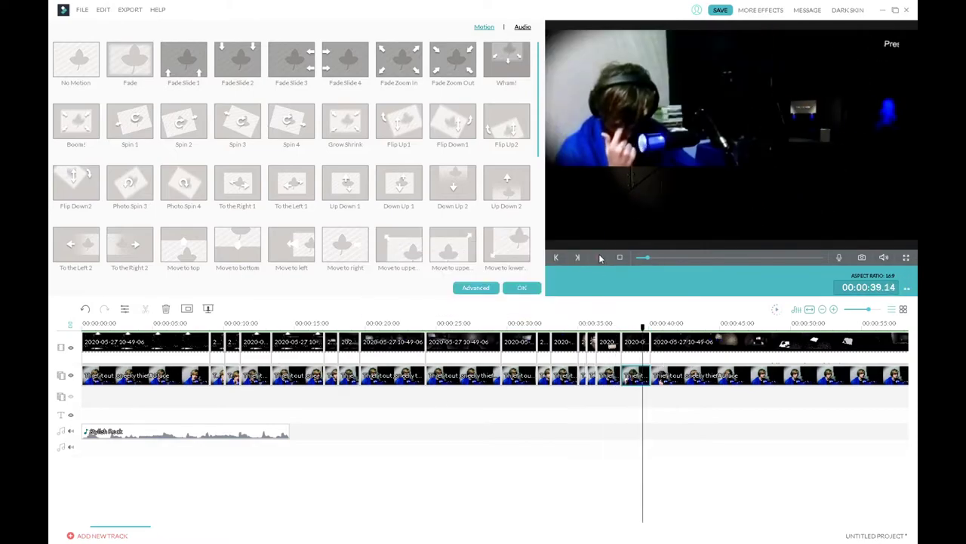
left_click(599, 258)
left_click(730, 426)
key("Delete")
Isolate the section of about one second after 0:41 in the gameplay and face clips and delete it
left_click(604, 325)
left_click(600, 258)
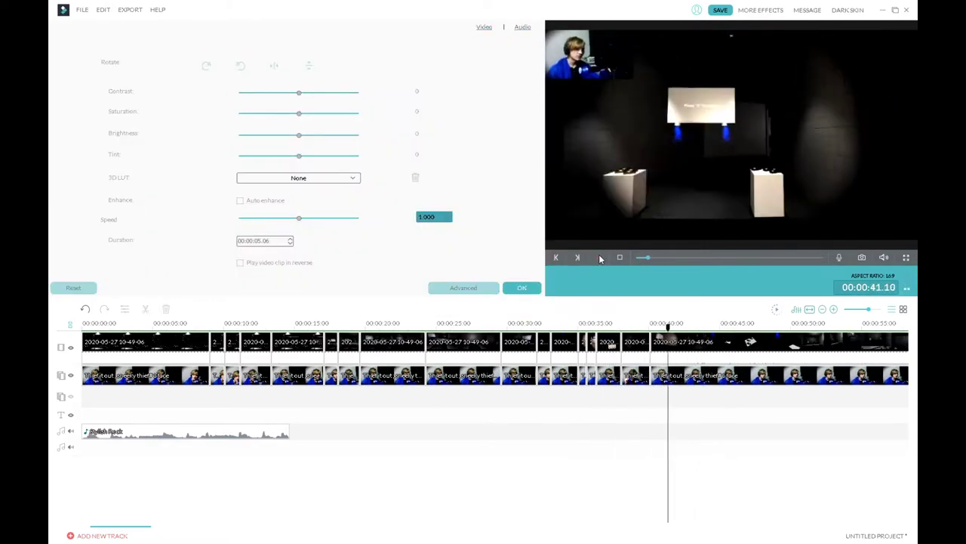
left_click(599, 258)
key("ctrl+b")
left_click_drag(678, 427, 678, 355)
key("Delete")
Split the gameplay and face clips at about 0:47.18 and at 0:46.13 to isolate that short section
left_click(543, 325)
left_click(598, 257)
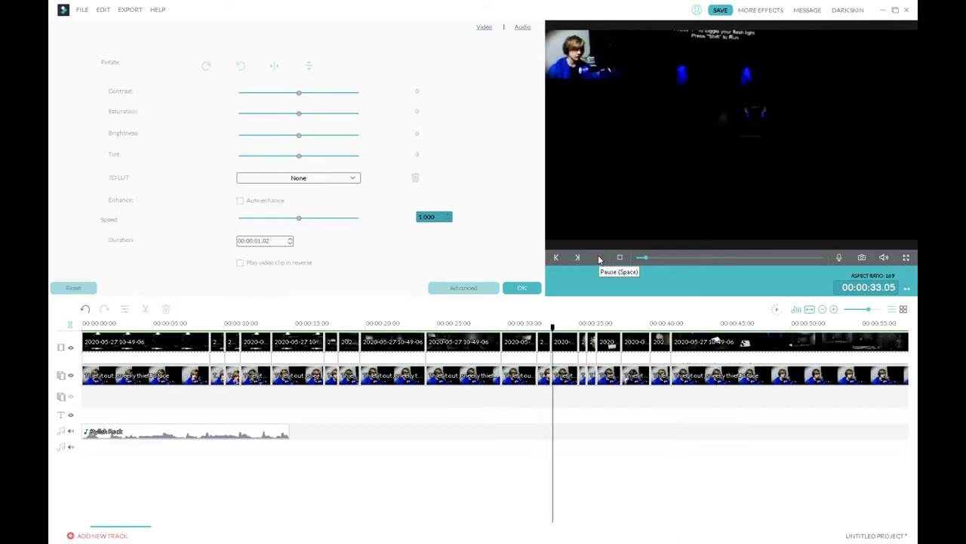
left_click(596, 259)
left_click(743, 325)
left_click(599, 258)
left_click(599, 258)
left_click(765, 425)
left_click(714, 324)
left_click(599, 258)
left_click(599, 258)
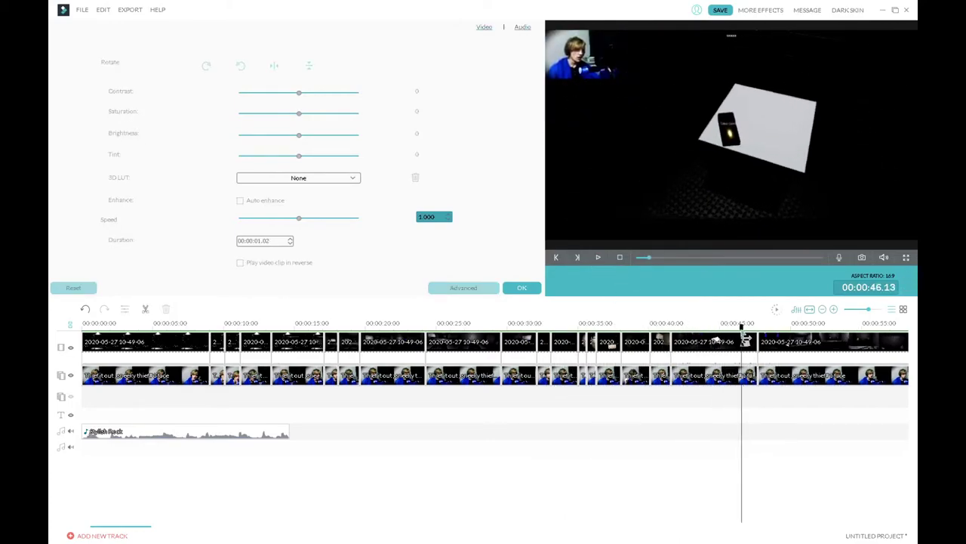
left_click(748, 426)
Crop the gameplay clip between 0:46.13 and 0:47.18 to a smaller area so the shot is zoomed in
left_click(750, 344)
left_click(187, 309)
left_click(363, 388)
left_click_drag(260, 308, 381, 235)
left_click_drag(313, 235, 362, 205)
left_click(654, 405)
left_click(599, 258)
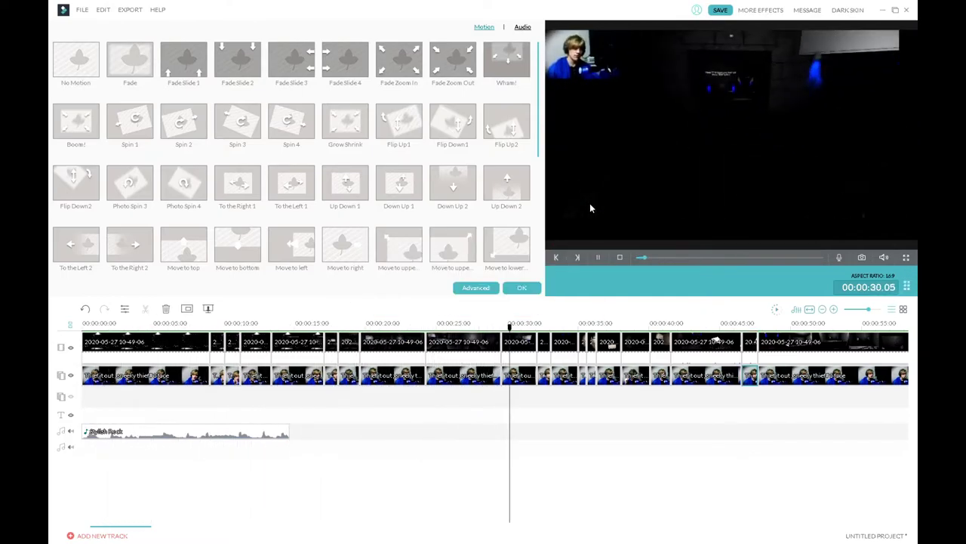
Delete the unwanted section of just under three seconds that follows 0:47.18 in both clips
key("ctrl+minus")
left_click(599, 258)
left_click(539, 326)
left_click_drag(576, 375, 578, 381)
left_click(600, 259)
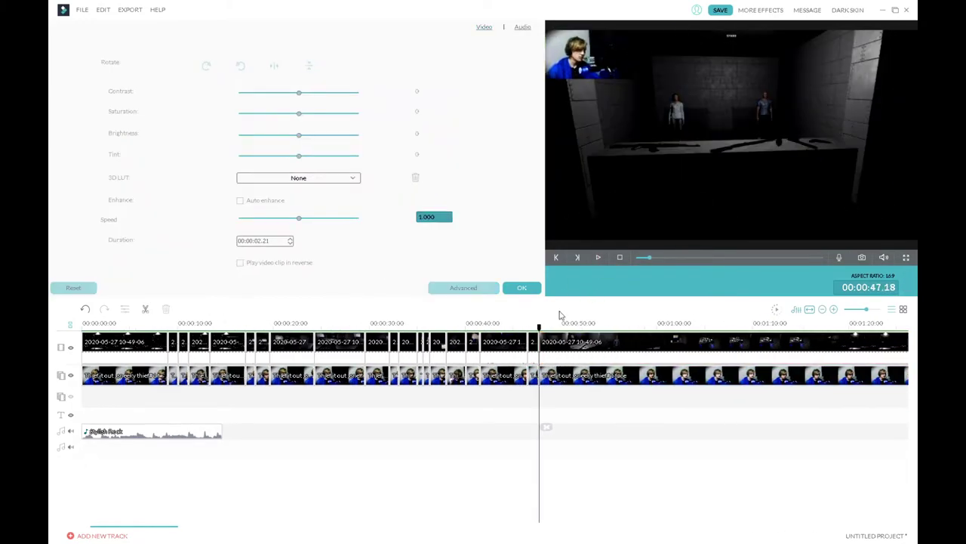
Split both clips after 0:50 and apply the Grow Shrink motion to the face clip starting at 0:47.19
left_click(598, 258)
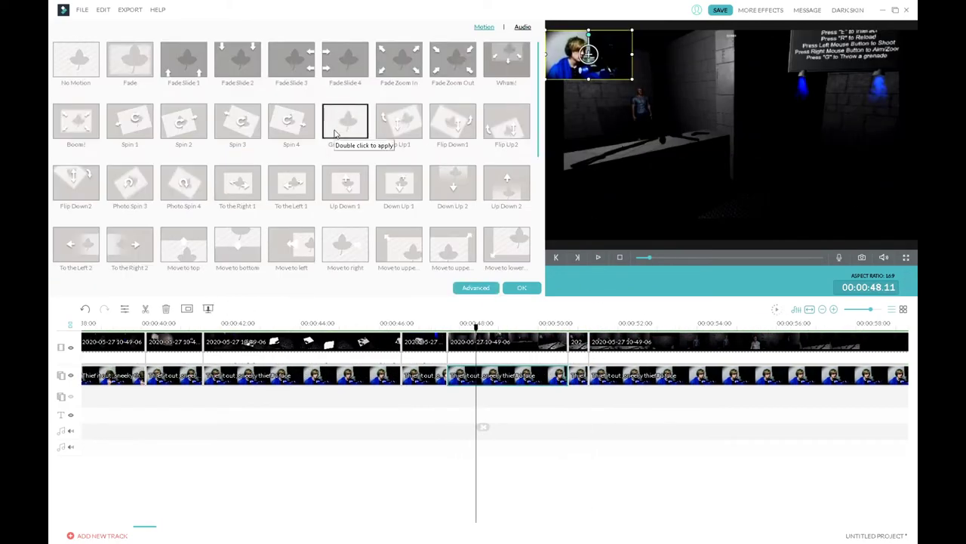
double_click(335, 134)
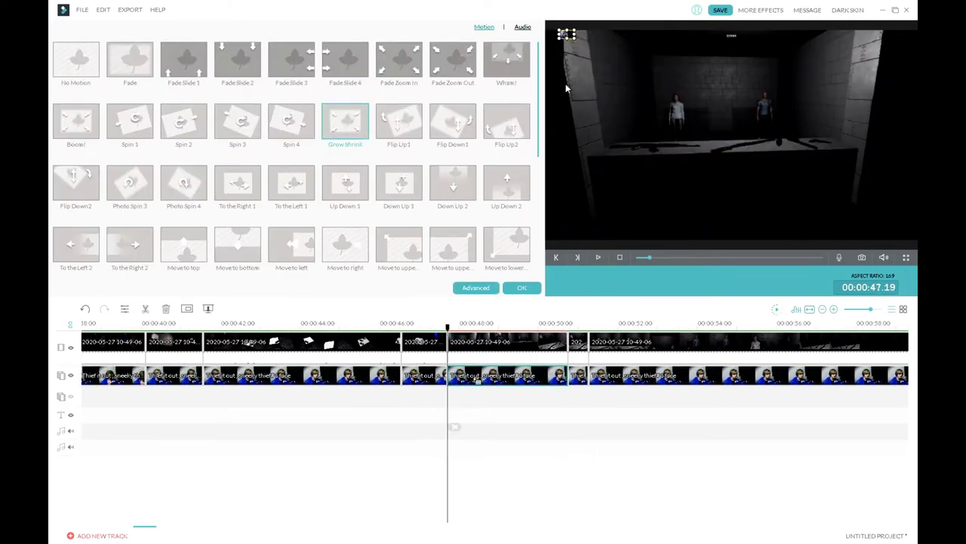
left_click(599, 259)
key("Return")
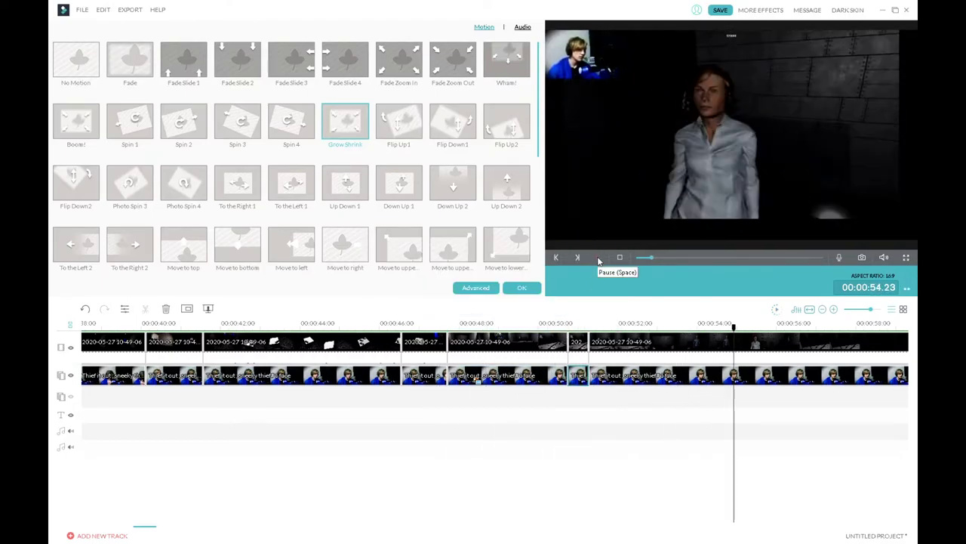
Split both clips at about 0:59 and at 1:01.17, and delete the section between the cuts
left_click(598, 259)
left_click(509, 426)
left_click(598, 259)
left_click(598, 258)
left_click(593, 427)
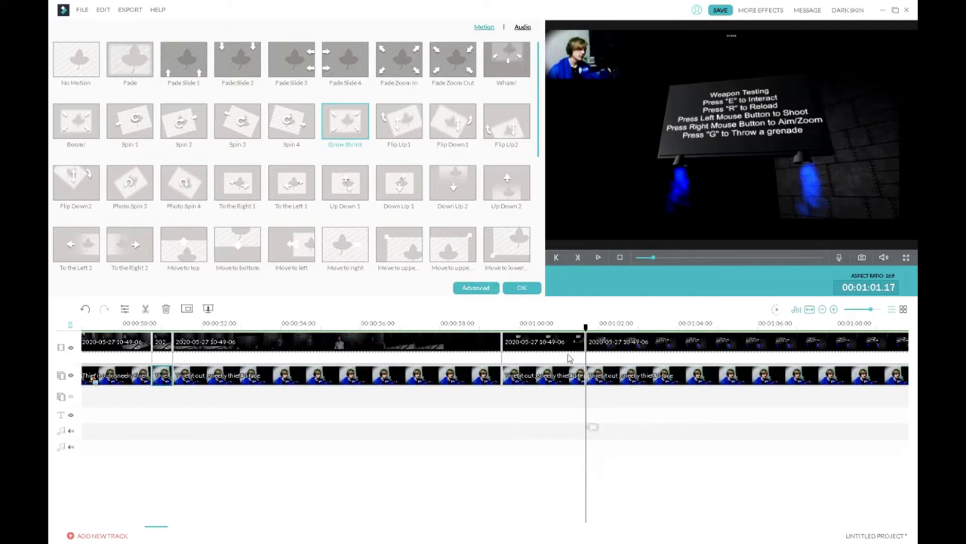
left_click(562, 344)
key("Delete")
Split the gameplay and face clips at 1:10.17 and 1:10.02 to isolate the short piece between them
left_click(143, 325)
left_click(598, 257)
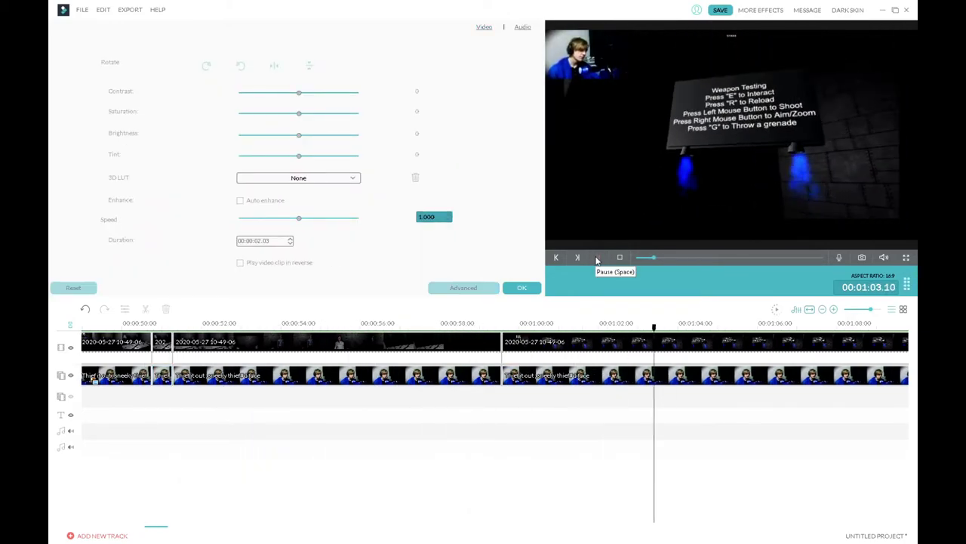
left_click(597, 257)
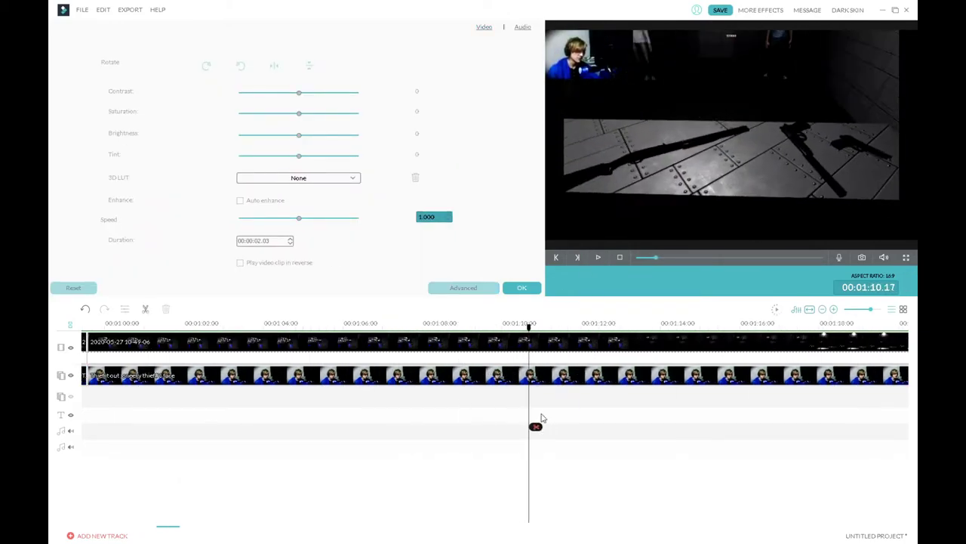
left_click(597, 258)
left_click(598, 257)
left_click(512, 427)
Enlarge the face clip between 1:10.02 and 1:10.17 and set its blending mode to Screen
double_click(518, 375)
left_click_drag(638, 83, 763, 152)
left_click(469, 288)
left_click(314, 144)
left_click(350, 144)
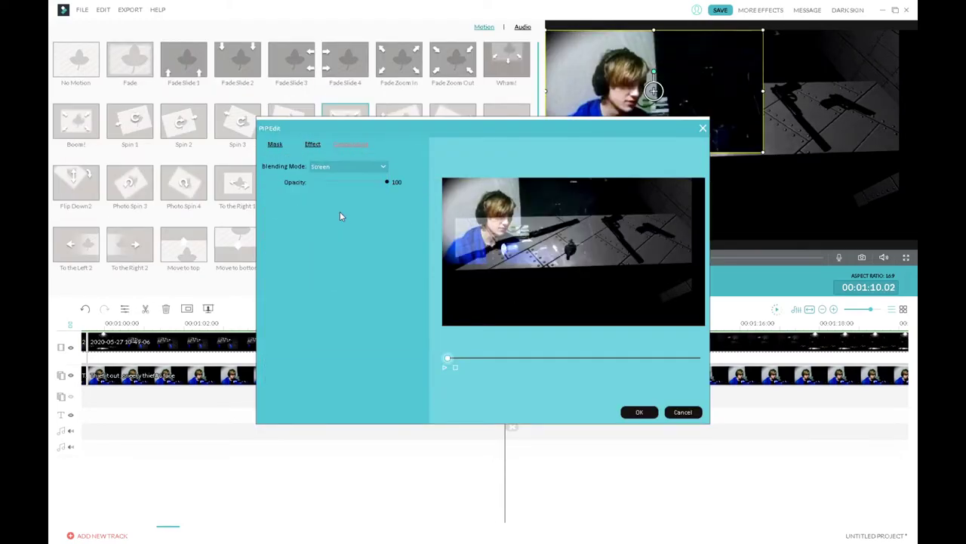
left_click(338, 221)
left_click(640, 412)
Delete the 12-frame section right after 1:10.17 in both clips and render the timeline preview
left_click(598, 258)
left_click(598, 258)
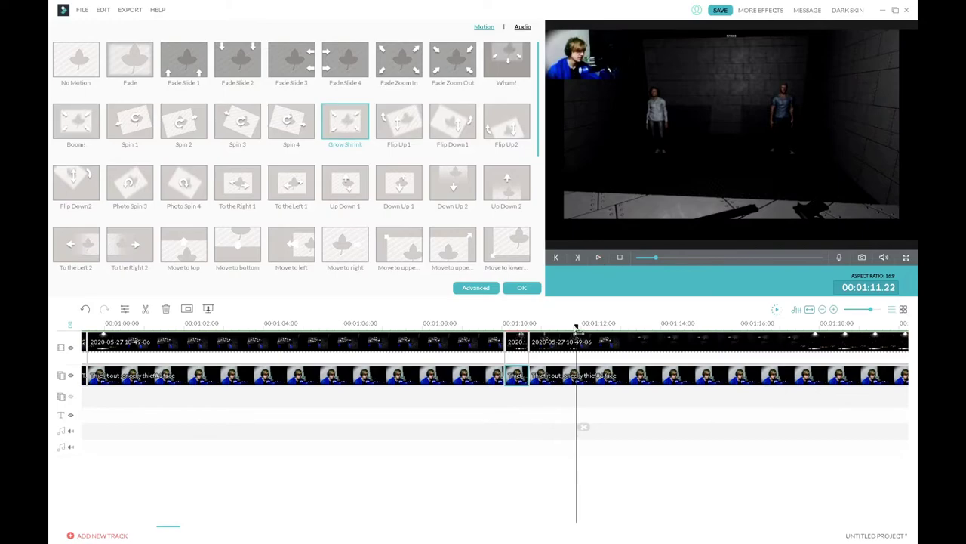
left_click(599, 257)
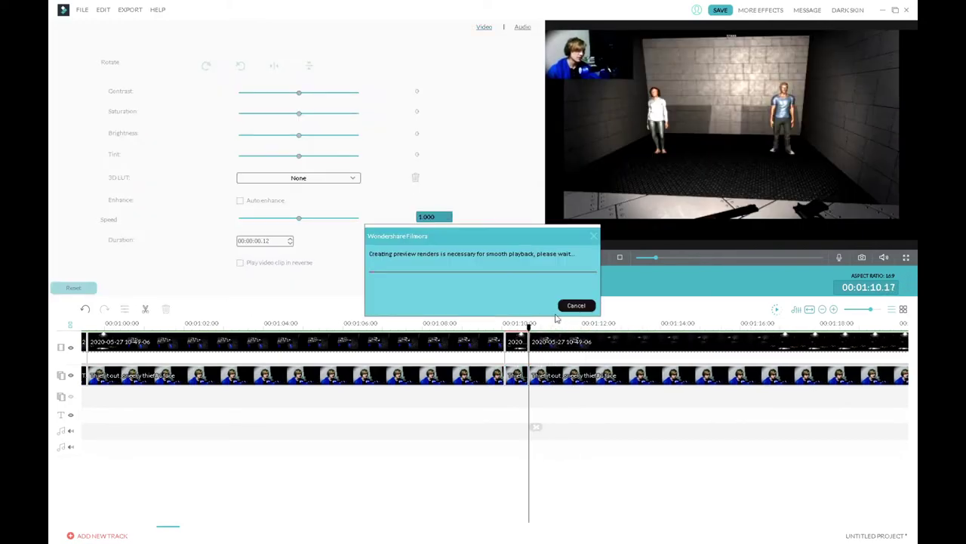
Isolate the section from about 1:15 to 1:18 in both clips and apply the Grow Shrink motion to its face clip
left_click(601, 261)
left_click_drag(757, 426, 741, 335)
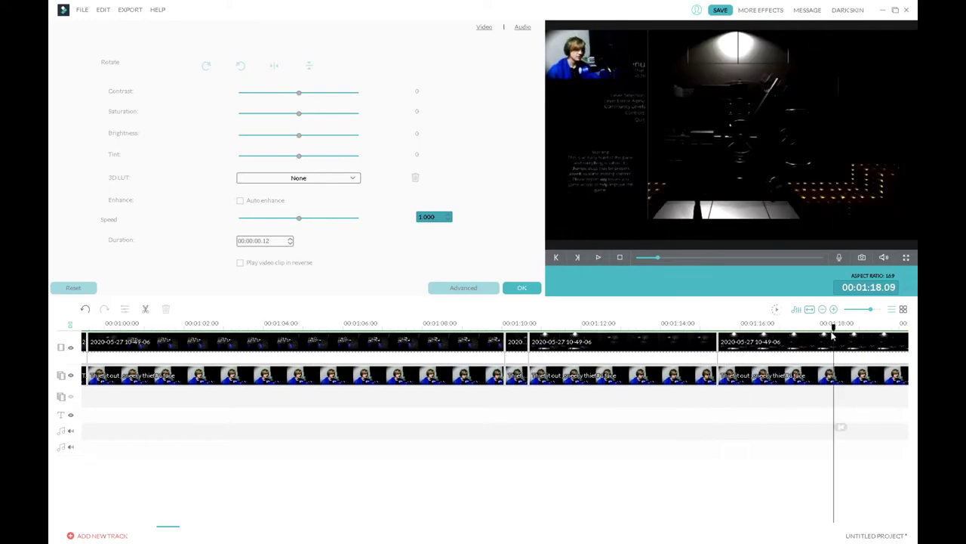
double_click(782, 382)
double_click(345, 122)
left_click_drag(718, 328, 802, 328)
left_click(760, 326)
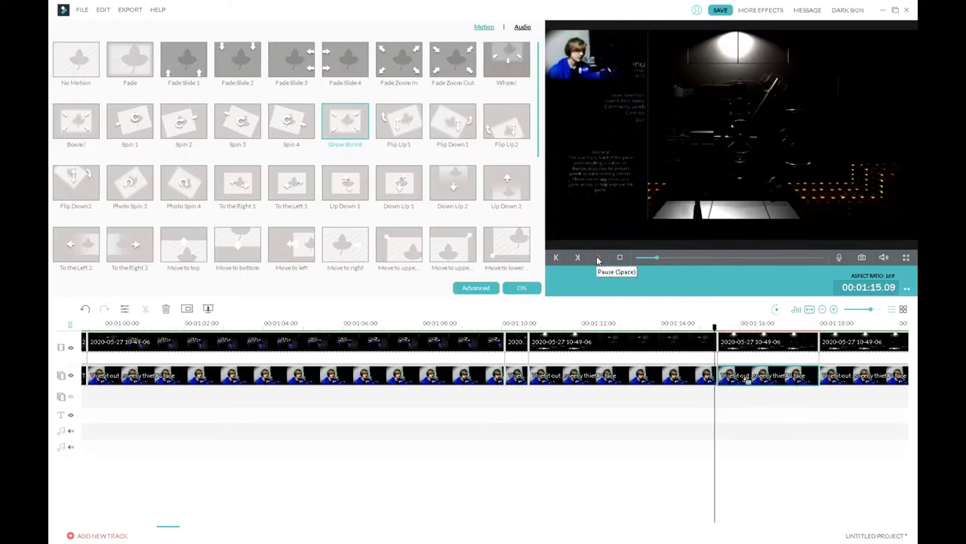
left_click(597, 260)
Review the edit from the start, split both clips at about 1:22 and enlarge the face clip that begins near 1:18
left_click_drag(590, 327, 130, 321)
left_click(83, 325)
left_click(597, 259)
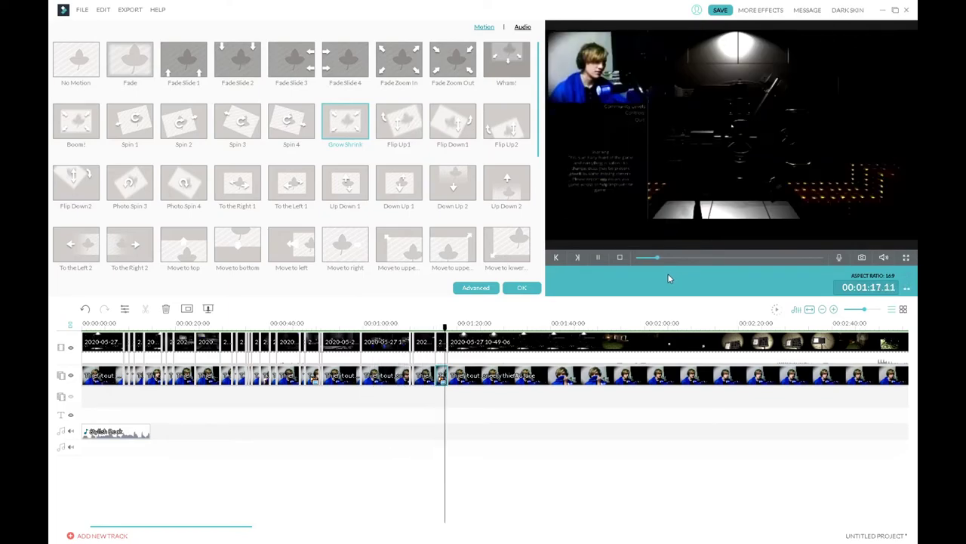
left_click(600, 259)
left_click(476, 427)
double_click(458, 376)
left_click_drag(631, 79, 768, 156)
key("space")
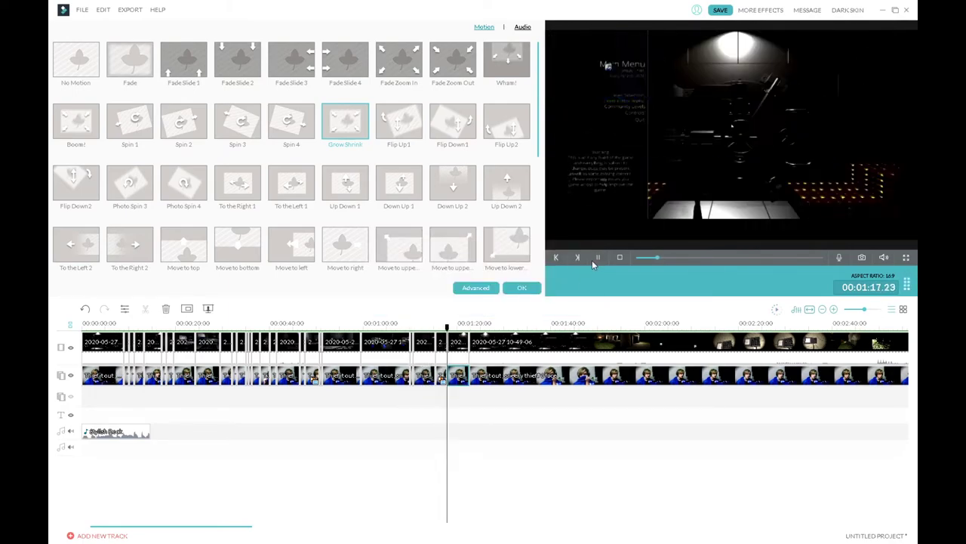
Split the gameplay and face clips at about 1:24 and at 1:25.03, and delete the section between the cuts
left_click(483, 326)
left_click(483, 427)
scroll(499, 355, "up", 1)
left_click(504, 326)
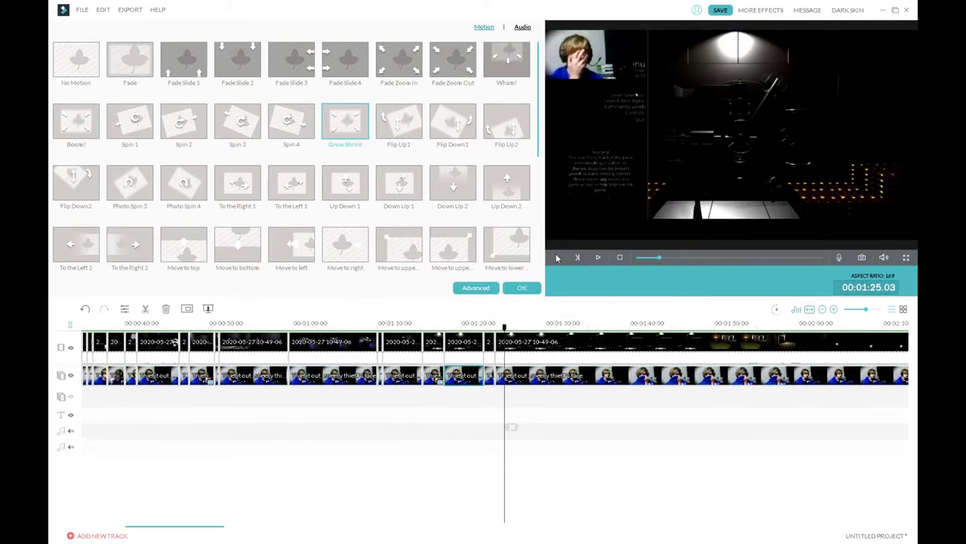
left_click(509, 427)
left_click(499, 343)
key("Delete")
Split both clips at about 1:25 and enlarge the face clip starting at 1:24 to cover most of the frame
left_click(515, 426)
double_click(502, 376)
double_click(345, 121)
left_click(599, 258)
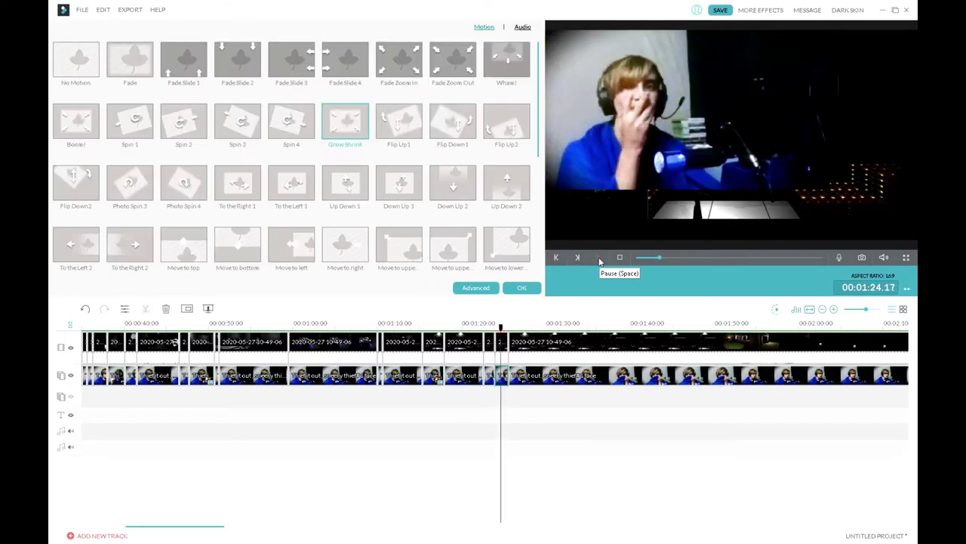
left_click(598, 258)
Isolate the section from about 1:28 to 1:30 in both clips, enlarge its face clip and render the preview
left_click(599, 258)
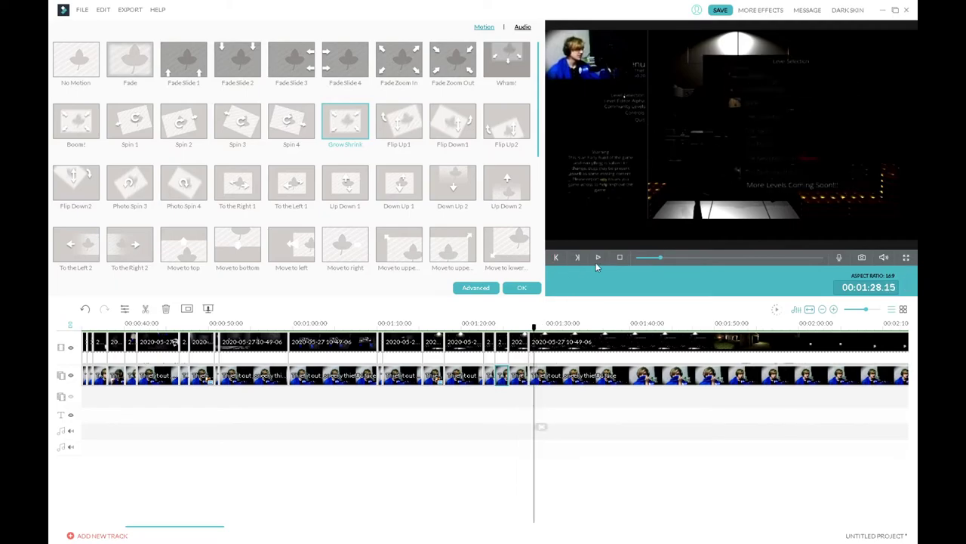
double_click(539, 342)
key("ctrl+z")
double_click(544, 380)
left_click(598, 258)
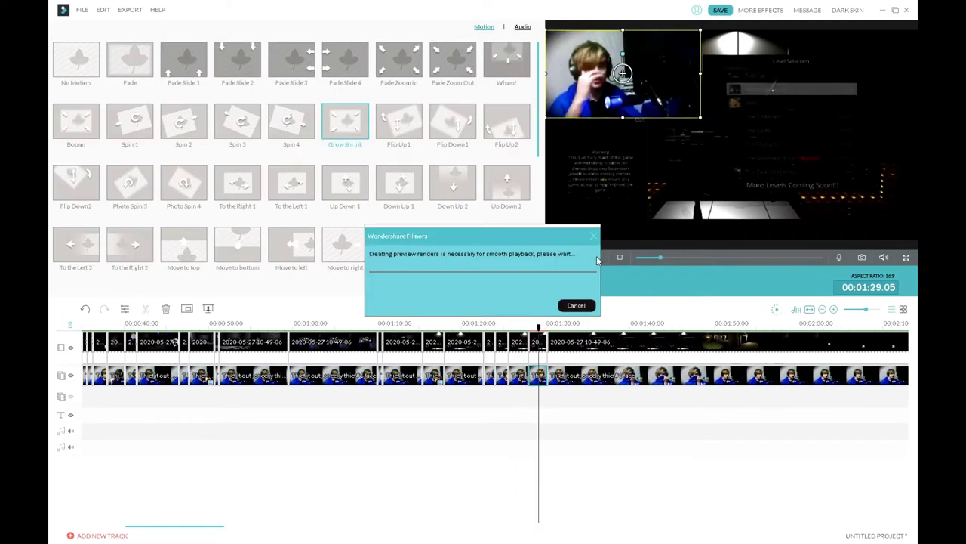
Isolate the 14-frame piece at about 1:24 in the gameplay and face clips and delete it
left_click(620, 257)
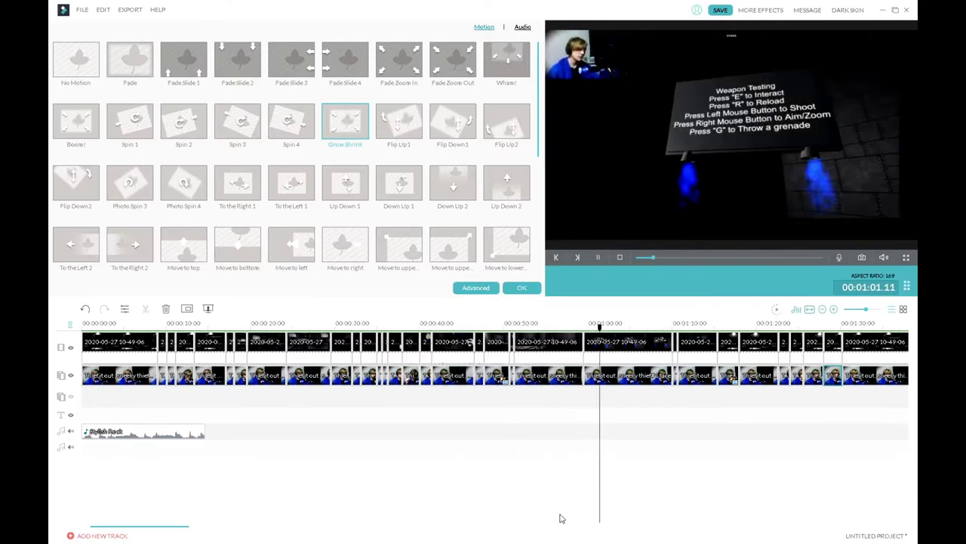
left_click_drag(184, 527, 210, 532)
double_click(585, 341)
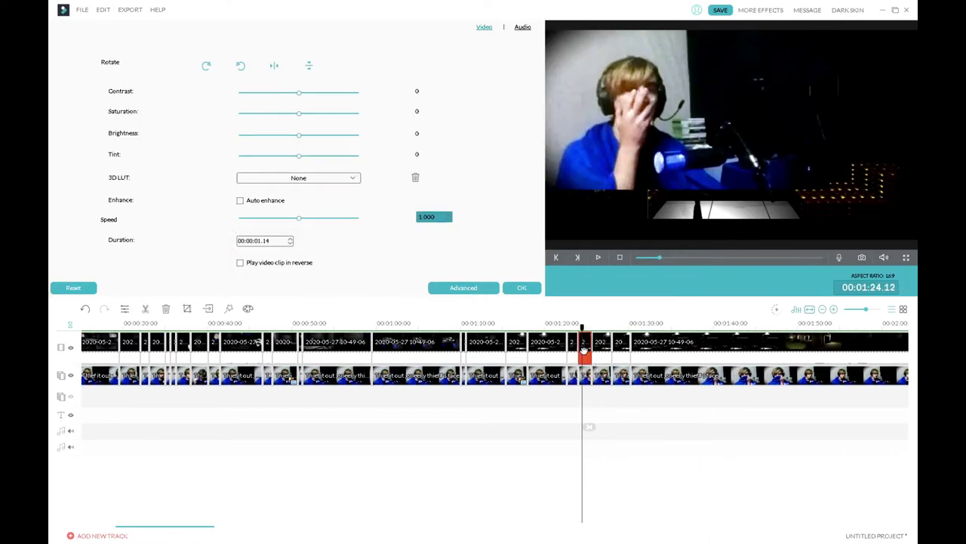
double_click(589, 376)
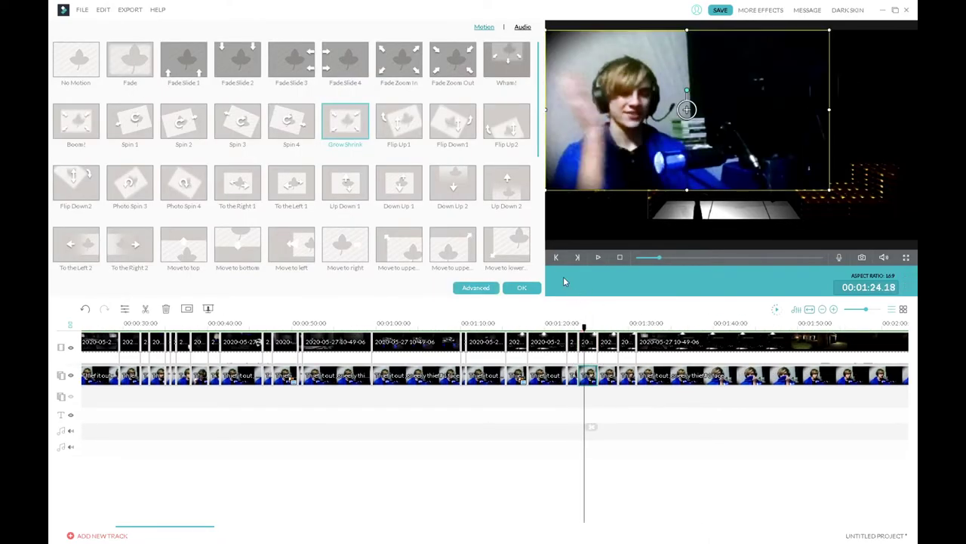
left_click(581, 342)
key("Delete")
Play on from 1:14.22, split both clips at about 1:35 and open the face clip before the cut for editing
left_click(502, 324)
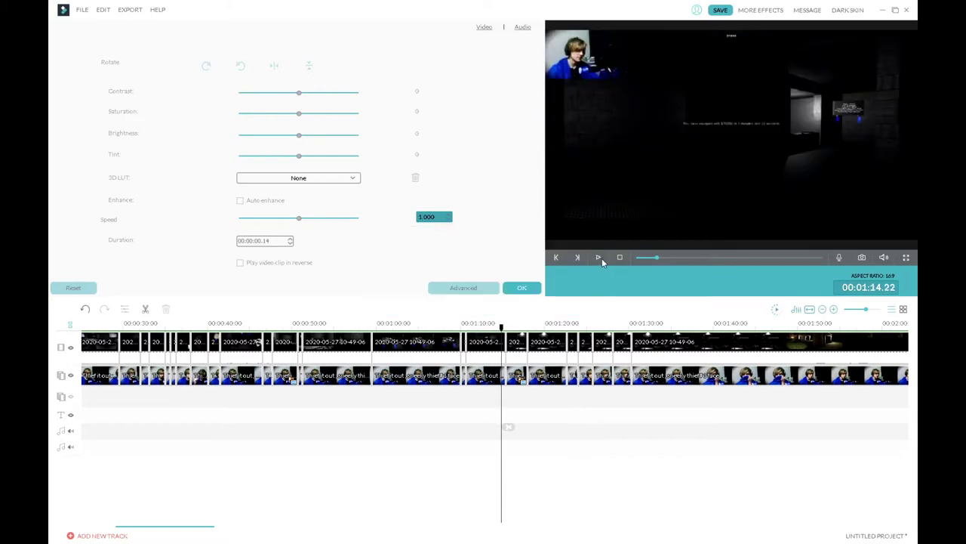
left_click(599, 257)
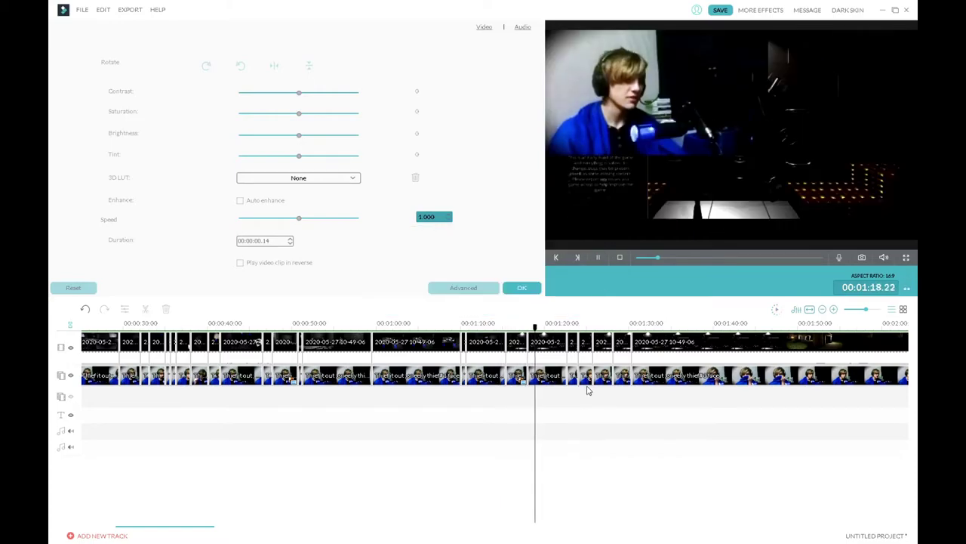
left_click(596, 258)
key("ctrl+b")
double_click(649, 375)
right_click(648, 374)
Split both clips at about 1:40 and delete the section of about five seconds following 1:35
left_click(598, 258)
left_click(598, 260)
left_click(677, 325)
left_click(599, 259)
left_click(596, 258)
left_click(719, 428)
left_click(692, 342)
key("Delete")
left_click(597, 257)
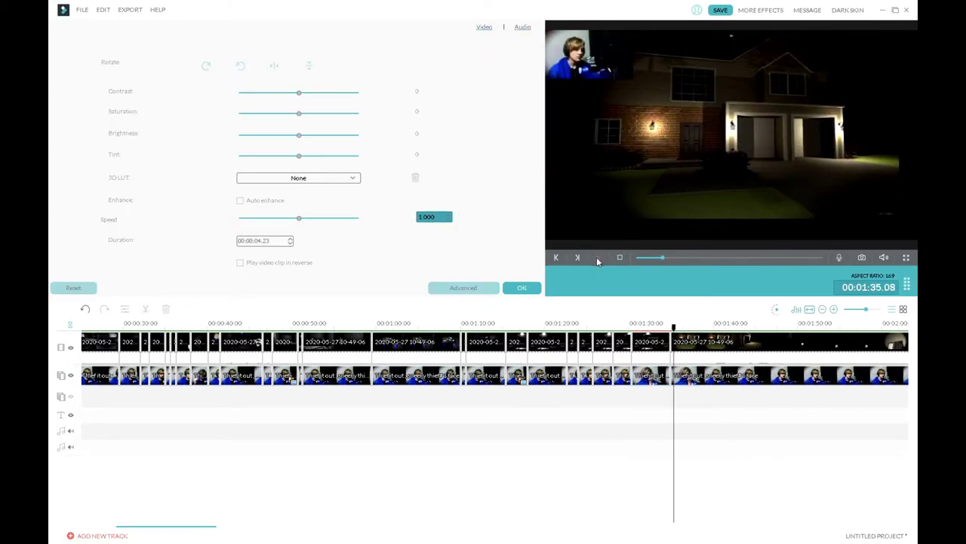
Isolate 1:39.21 to 1:40.20 in both clips, enlarge its face clip and delete the section of about eight seconds that follows
left_click(597, 258)
left_click(727, 427)
left_click_drag(721, 327, 716, 327)
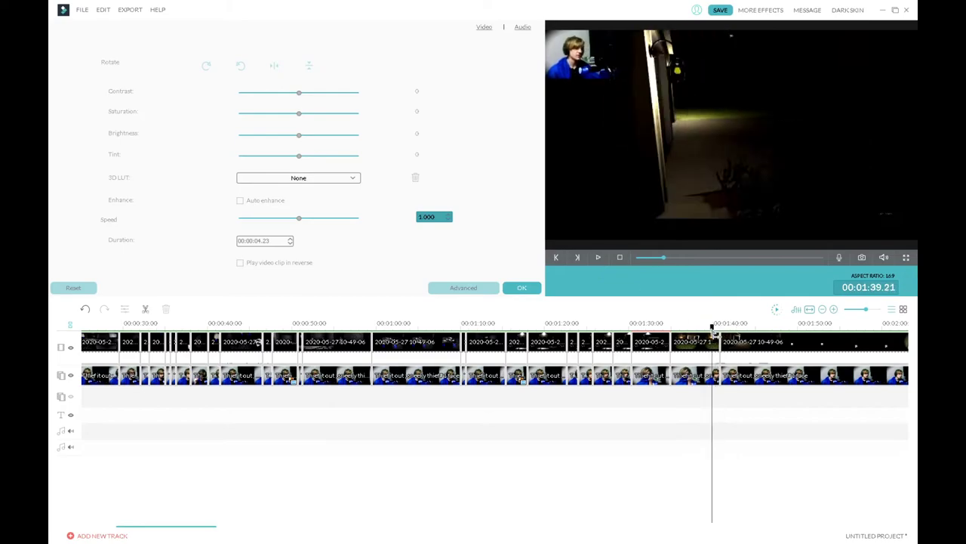
left_click(719, 427)
double_click(716, 375)
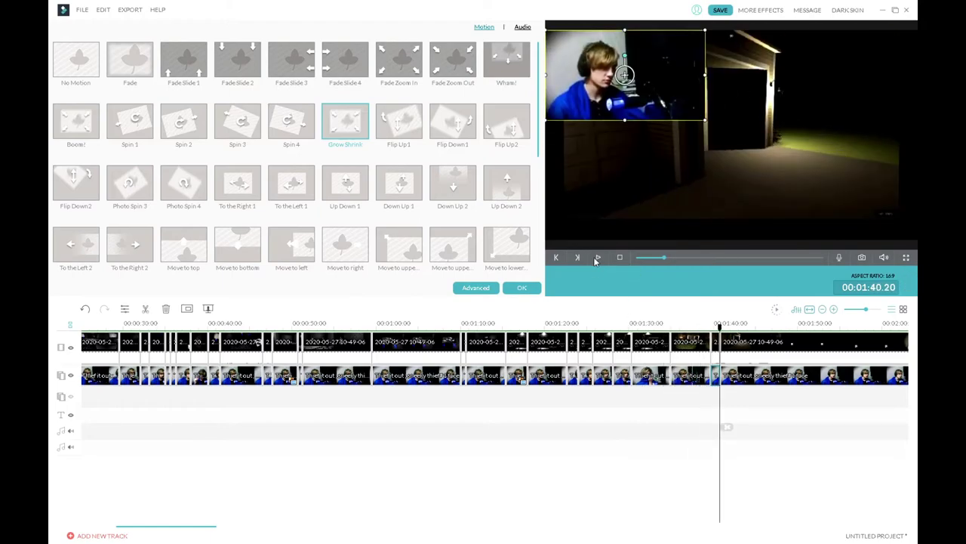
left_click(599, 257)
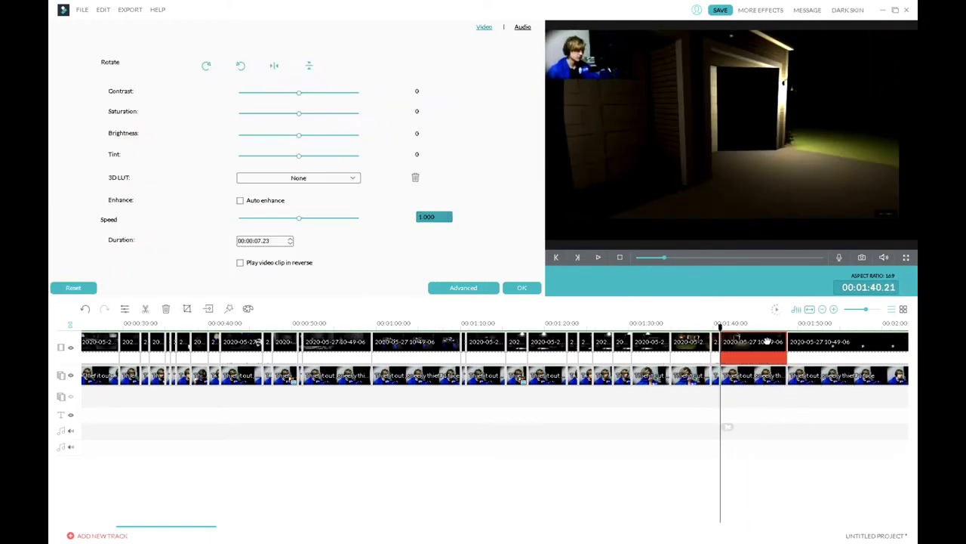
left_click(597, 257)
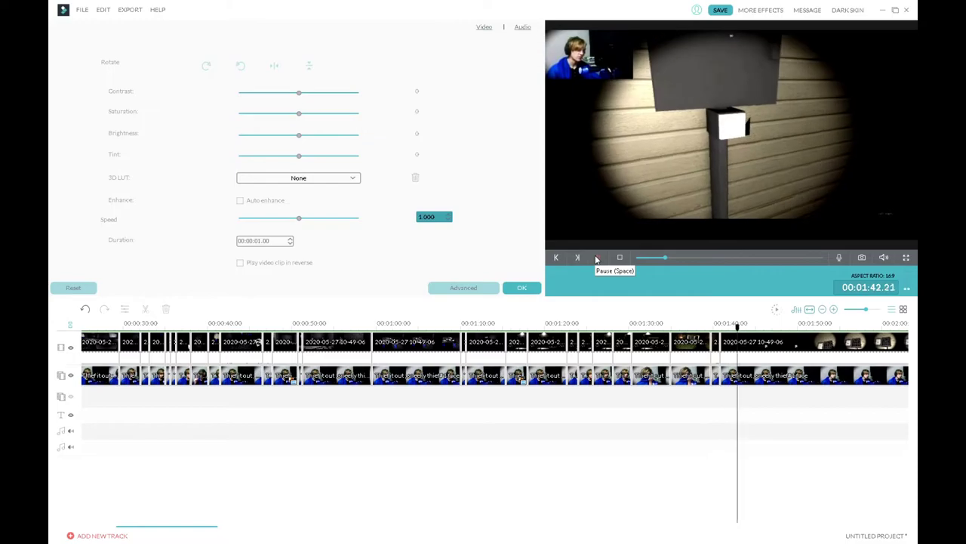
Isolate the short section at about 1:46.10 in both clips, enlarge its face clip and apply the Move to bottom motion
key("ctrl+b")
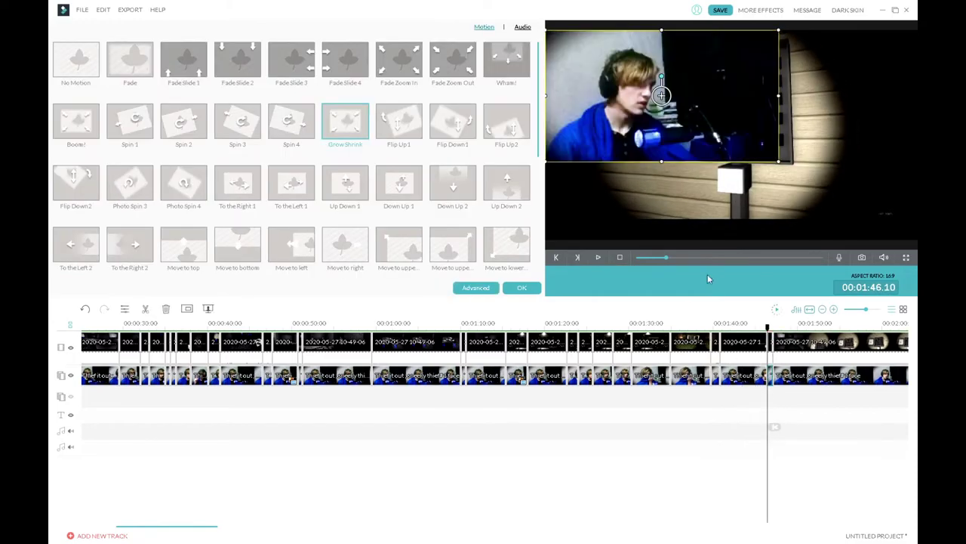
double_click(232, 252)
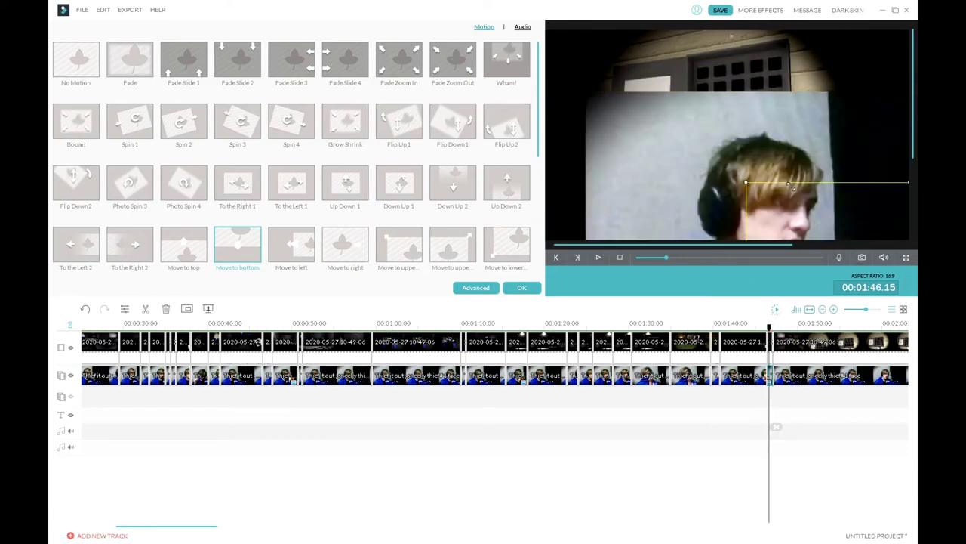
left_click(601, 259)
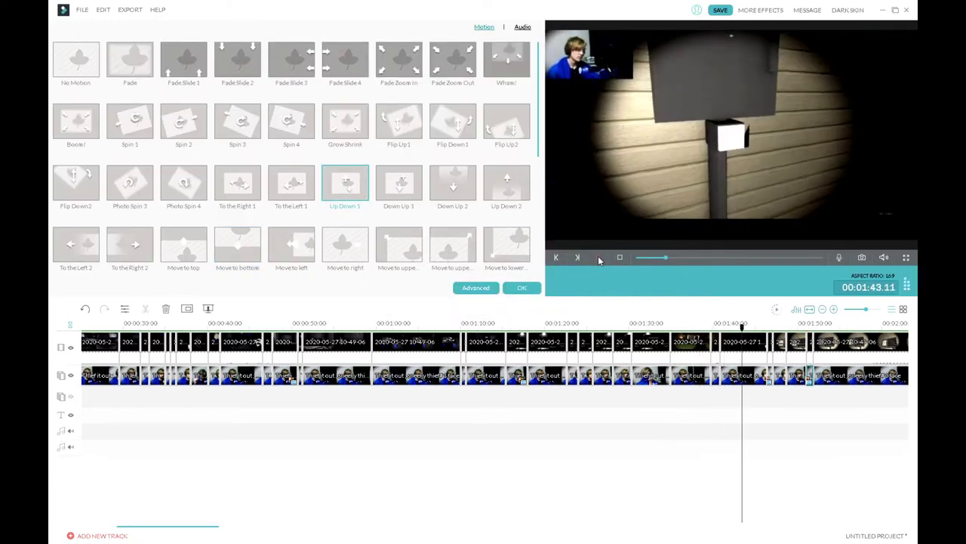
Review playback of the cut footage from about 1:43 to 2:02
left_click(598, 258)
left_click(598, 258)
left_click(598, 257)
left_click(556, 257)
left_click(598, 256)
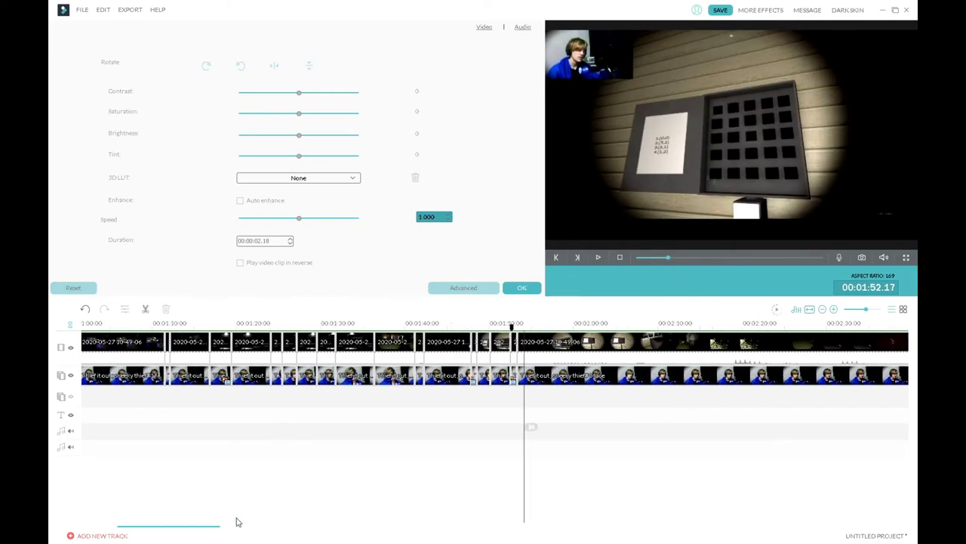
left_click(599, 257)
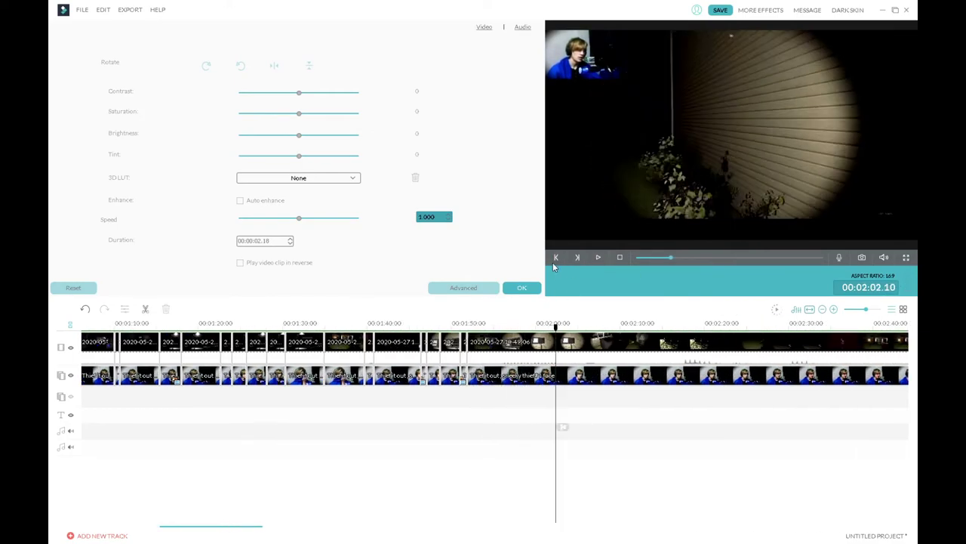
Isolate the short section starting at 2:02.03 in both clips, enlarge its face clip and render the preview
left_click_drag(555, 326, 558, 327)
left_click(561, 427)
left_click(564, 427)
double_click(556, 375)
left_click_drag(634, 78, 717, 132)
left_click_drag(665, 113, 573, 56)
left_click_drag(705, 120, 790, 168)
left_click(554, 328)
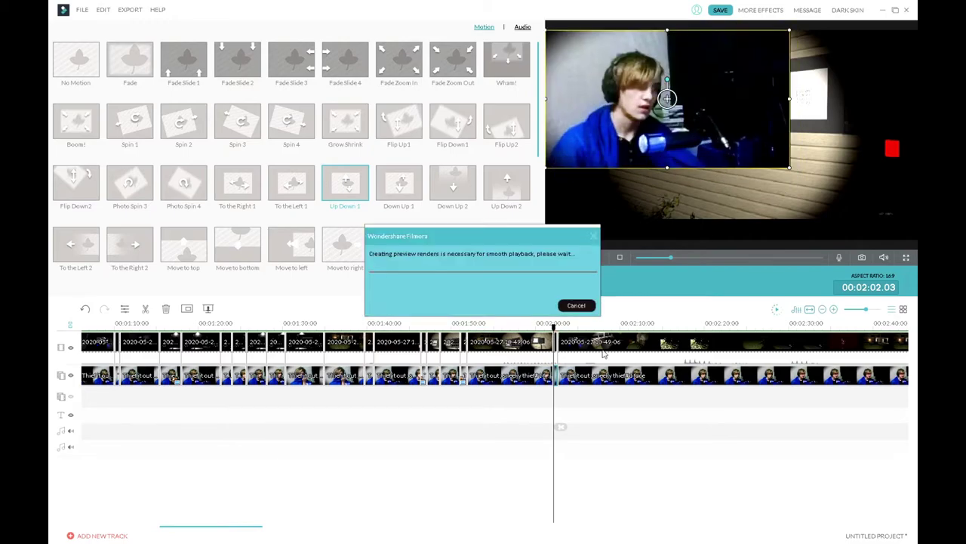
Split both clips at about 2:07 and 2:11 and delete the section of about three seconds between the cuts
left_click(598, 257)
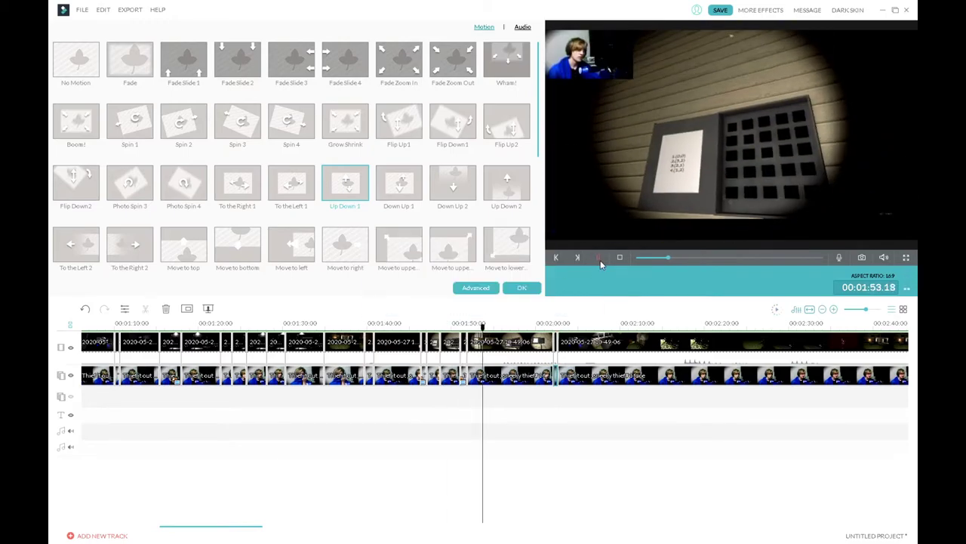
left_click(599, 259)
left_click(599, 426)
left_click(598, 258)
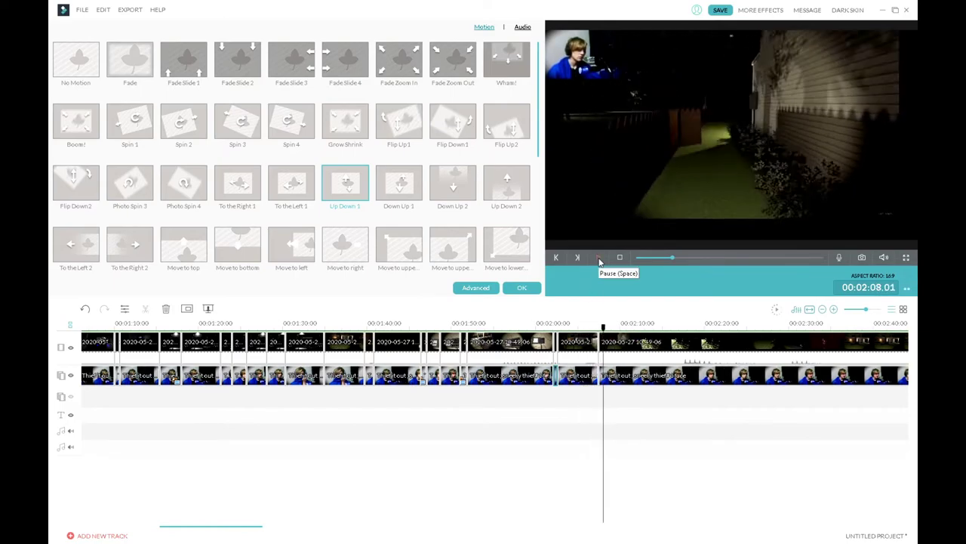
left_click(598, 258)
left_click(627, 425)
left_click(612, 345)
key("Delete")
left_click(599, 258)
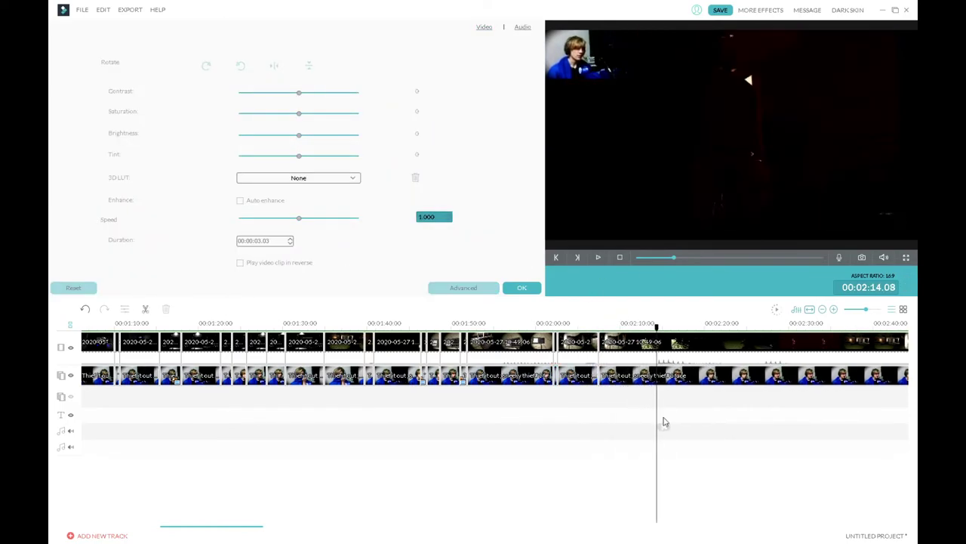
Isolate 2:14.08 to about 2:15 in both clips and enlarge its face clip until it almost fills the frame
left_click(656, 324)
left_click(598, 257)
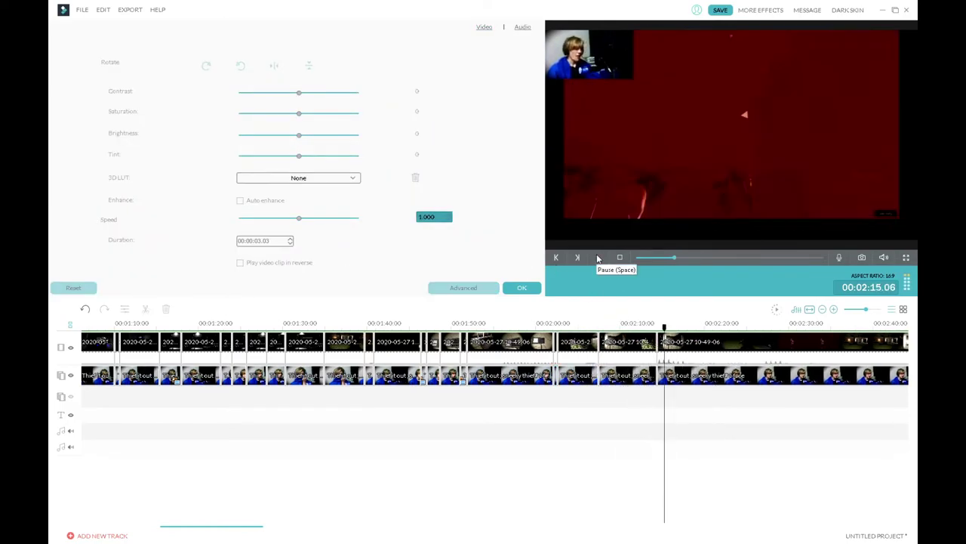
left_click(599, 257)
left_click(672, 426)
left_click(664, 426)
double_click(662, 375)
left_click_drag(632, 78, 909, 235)
left_click(599, 258)
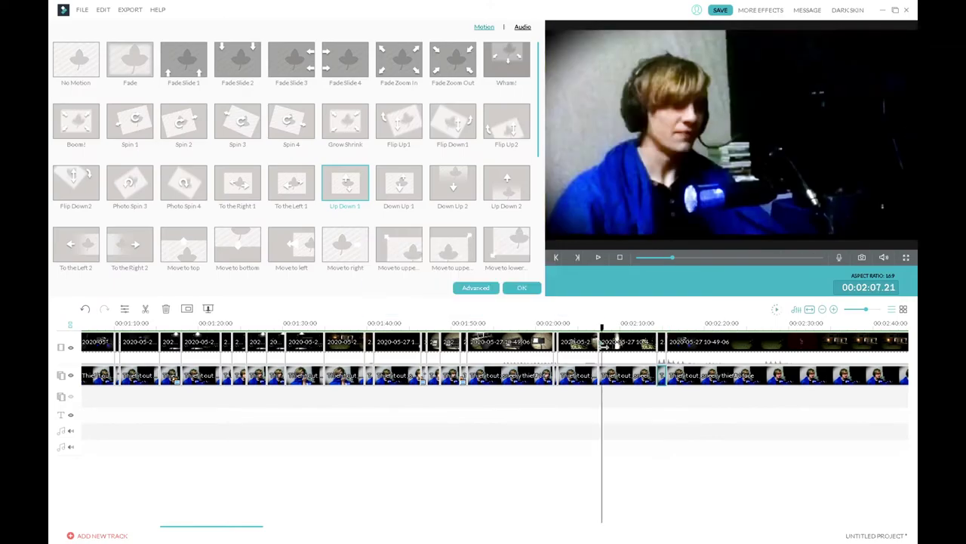
left_click(599, 258)
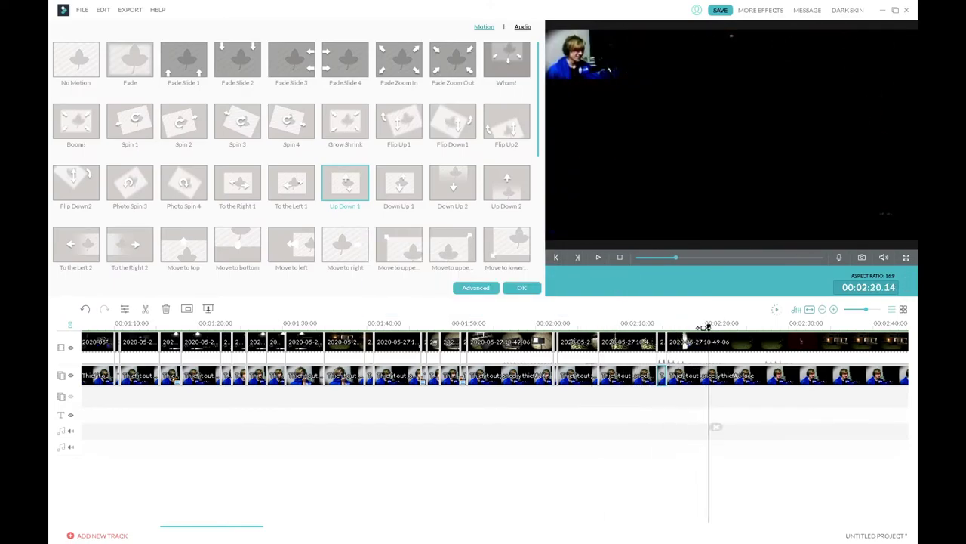
Split both clips at about 2:17 and delete the short face and gameplay section just before the cut
left_click(690, 426)
left_click(675, 376)
key("Delete")
left_click(675, 342)
key("Delete")
Isolate the short section at about 2:25.22 in both clips, enlarge its face clip over most of the frame and render the preview
left_click(600, 258)
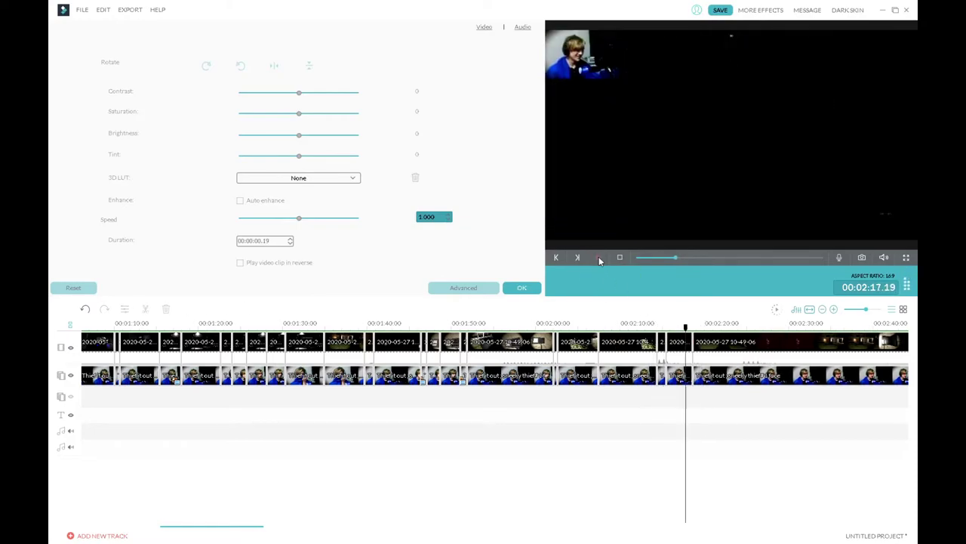
left_click(759, 344)
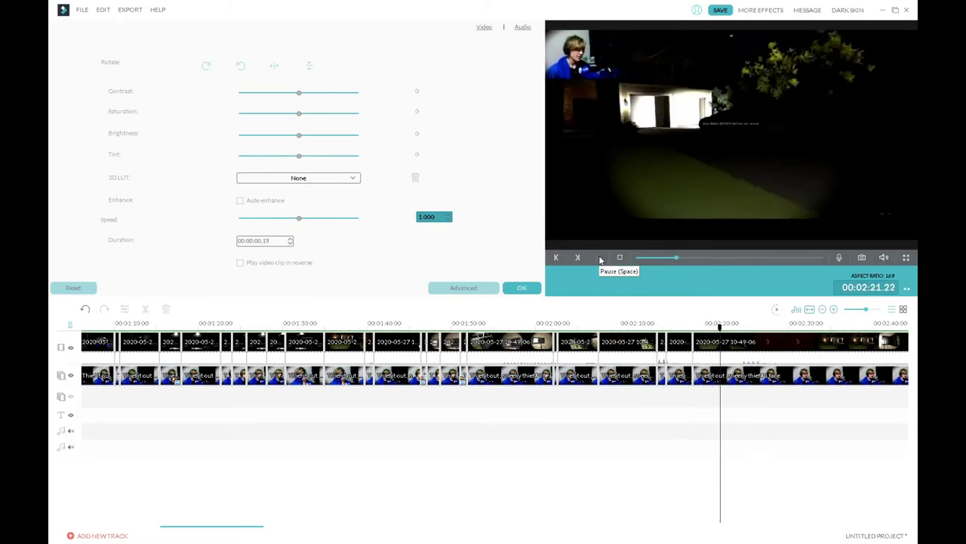
left_click(600, 258)
left_click_drag(745, 327, 760, 328)
left_click(761, 427)
left_click(765, 426)
double_click(757, 375)
left_click_drag(634, 79, 861, 207)
key("space")
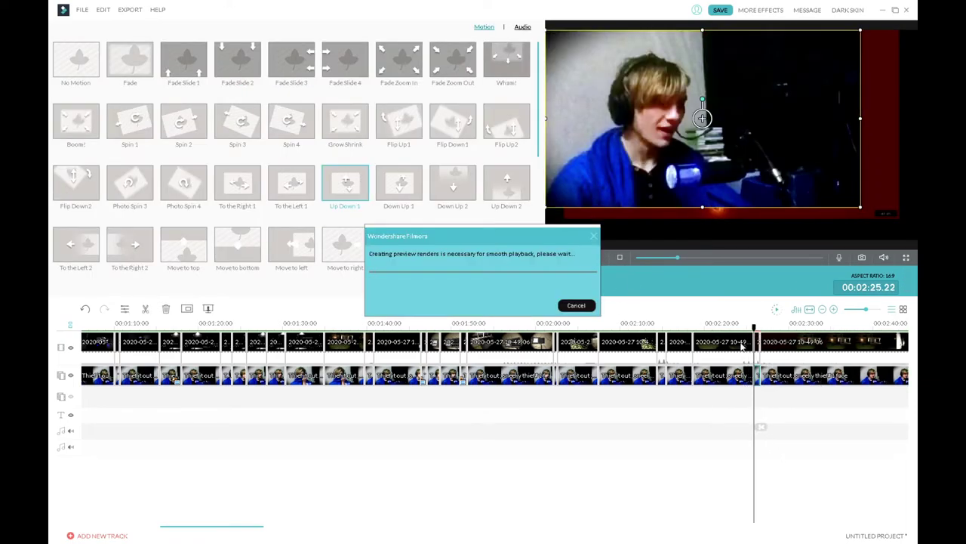
Review the playback around 2:26 and split both clips at about 2:29.08
left_click(654, 325)
left_click(596, 259)
left_click(595, 258)
left_click(783, 427)
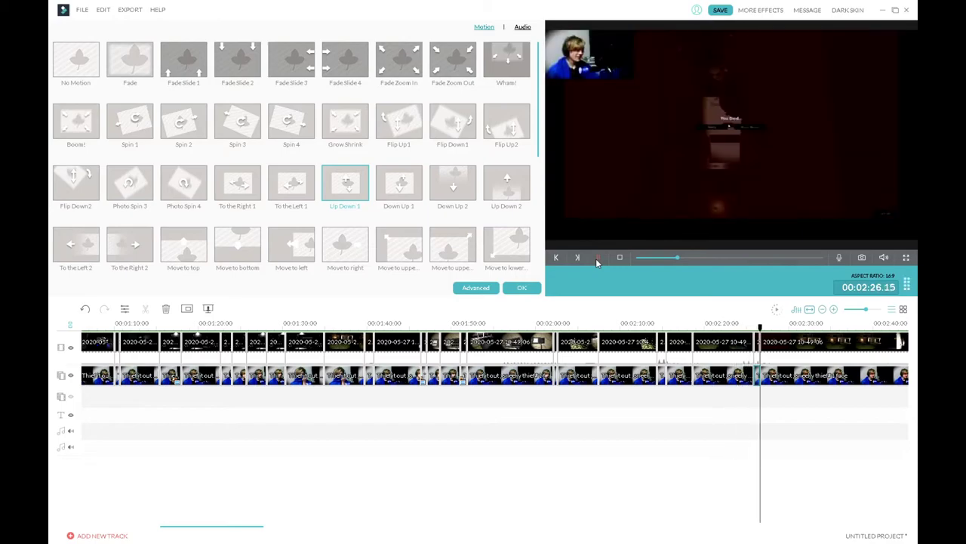
left_click(598, 258)
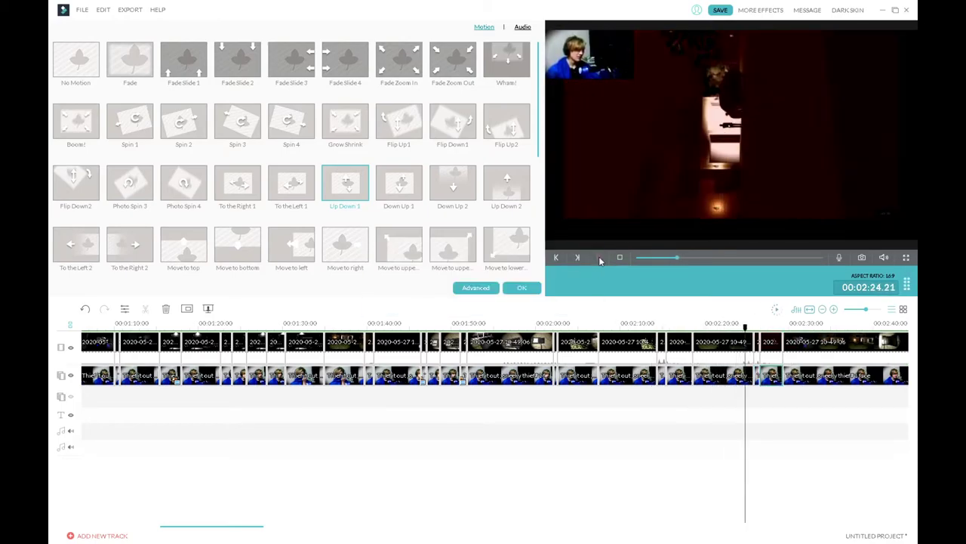
left_click(555, 257)
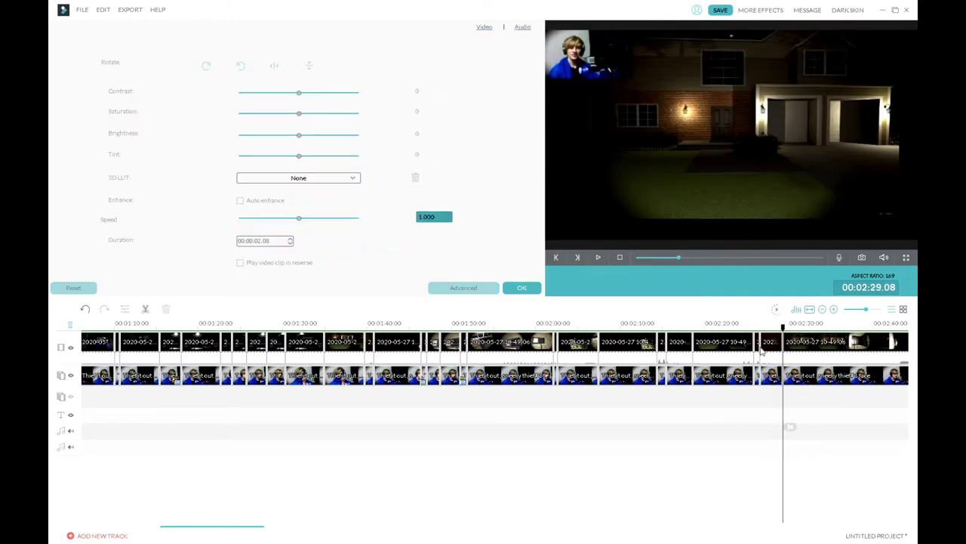
Split both clips at about 2:31 and enlarge the face clip starting at 2:29.08 until it almost fills the frame
left_click(805, 427)
double_click(790, 375)
left_click_drag(618, 79, 902, 233)
left_click(598, 258)
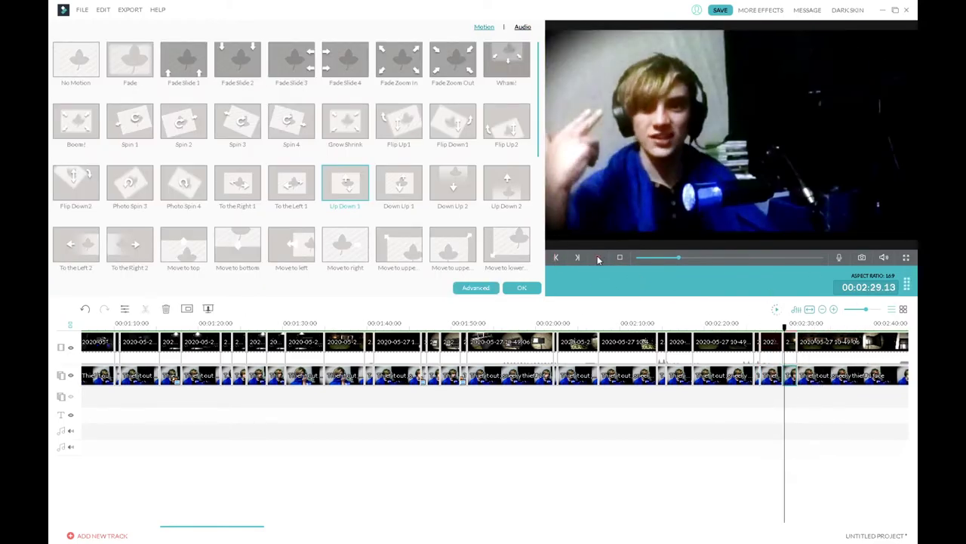
Isolate the section of about one second at 2:39 in both clips and open its face clip
left_click(820, 328)
key("space")
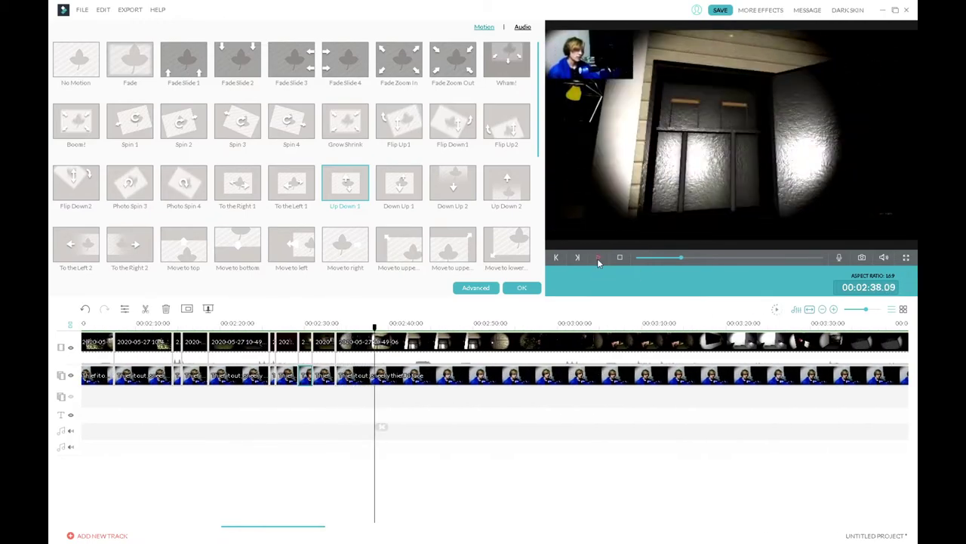
left_click(598, 258)
left_click(602, 259)
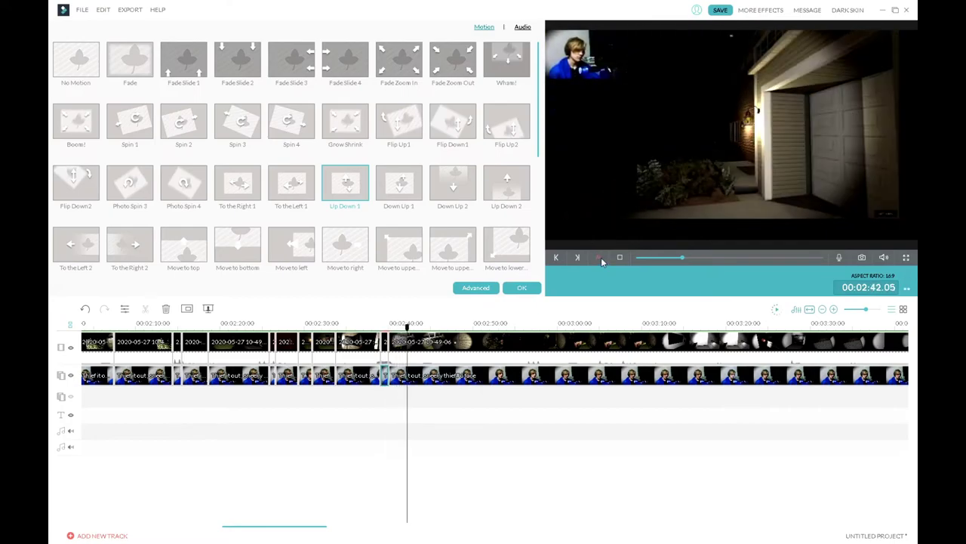
Delete sections of about three and two seconds following 2:40.00 from both clips and render the preview
left_click(601, 257)
left_click(409, 332)
left_click_drag(408, 333, 405, 333)
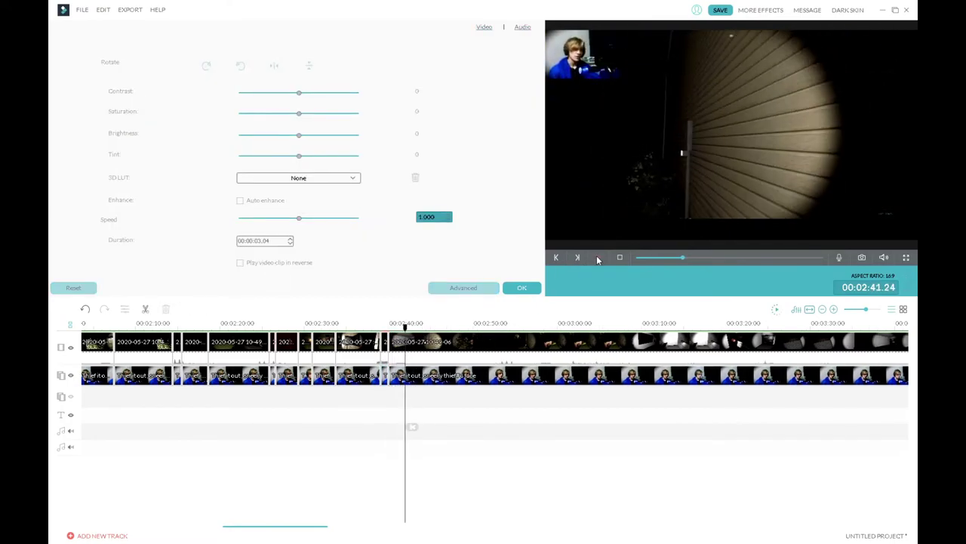
key("space")
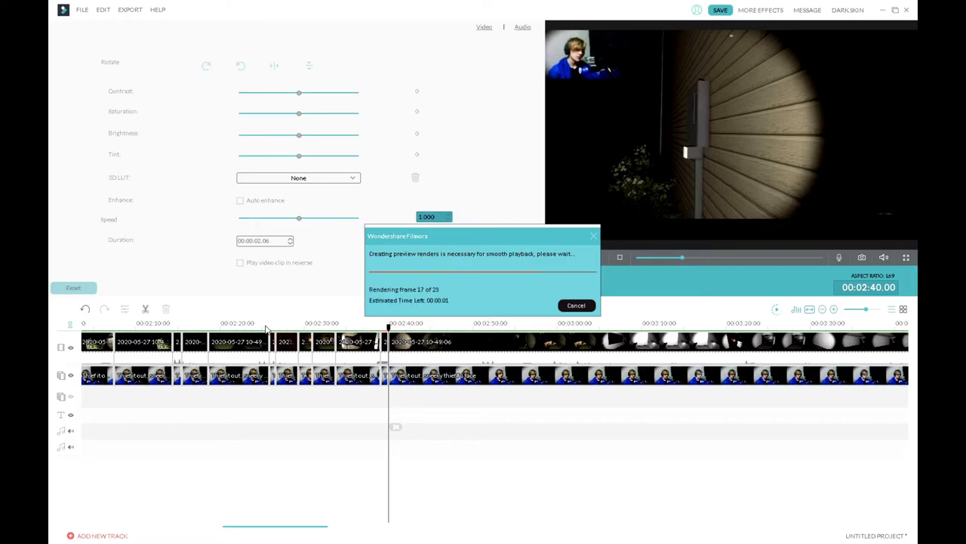
left_click(266, 329)
left_click(597, 258)
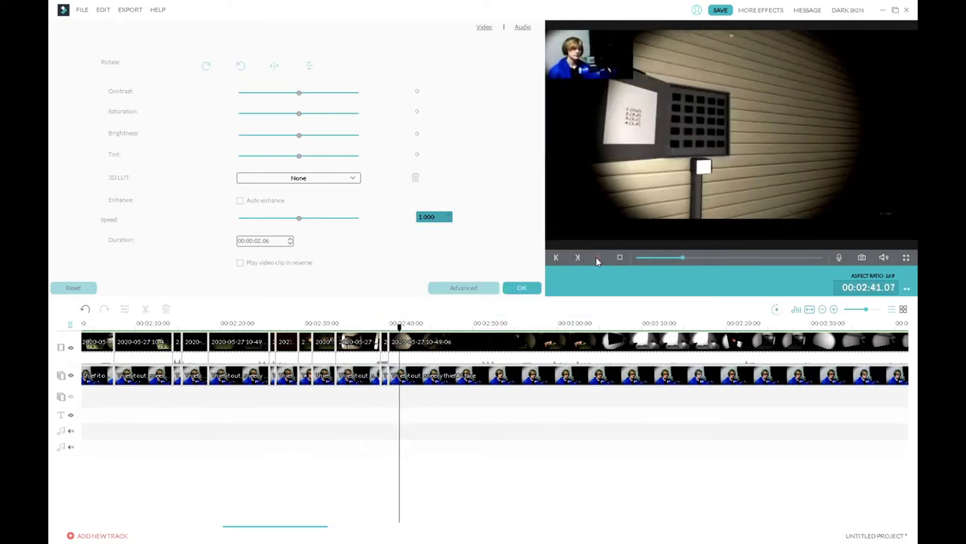
Isolate the section from 2:51.02 to about 2:52 in both clips, enlarge its face clip and play the rendered preview
left_click_drag(492, 326, 482, 327)
key("ctrl+b")
left_click(599, 259)
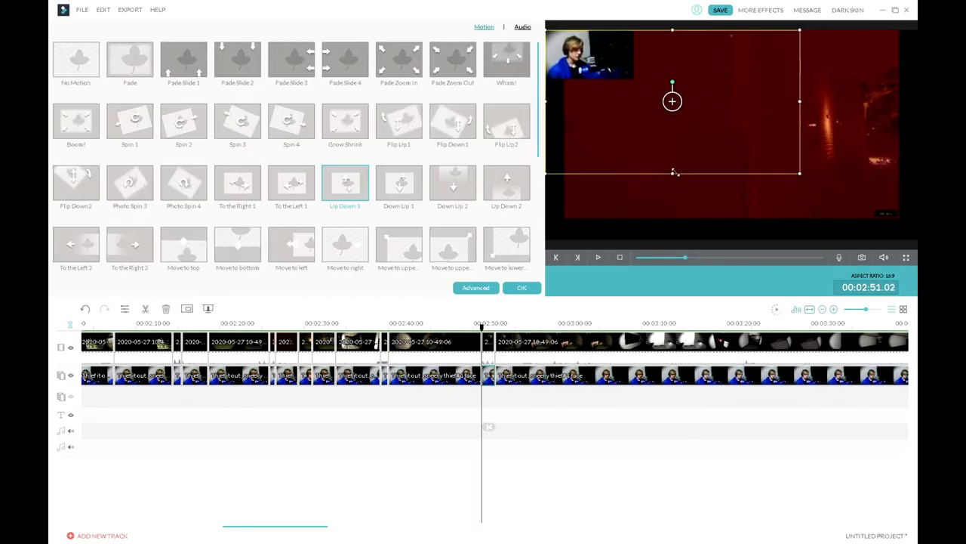
key("Return")
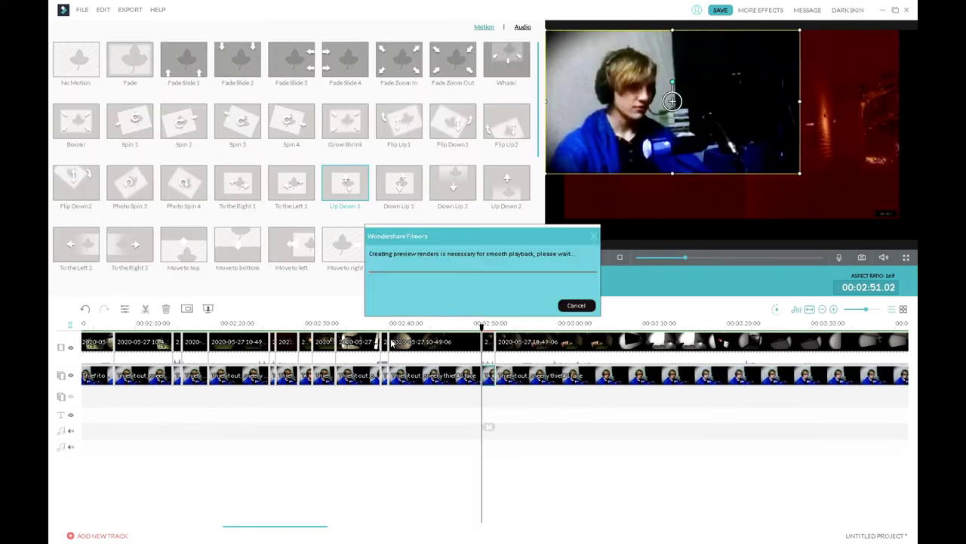
left_click(354, 324)
left_click(599, 258)
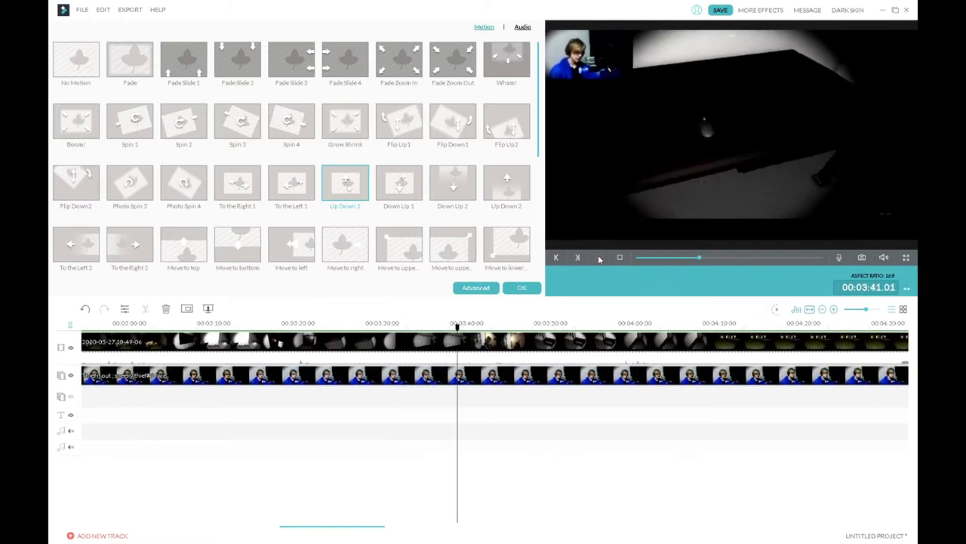
Isolate the short section at 3:52.02 in both clips, enlarge its face clip over most of the frame and render the preview
left_click_drag(555, 330, 551, 328)
left_click(558, 427)
left_click(562, 427)
left_click(553, 375)
left_click_drag(631, 79, 882, 220)
key("space")
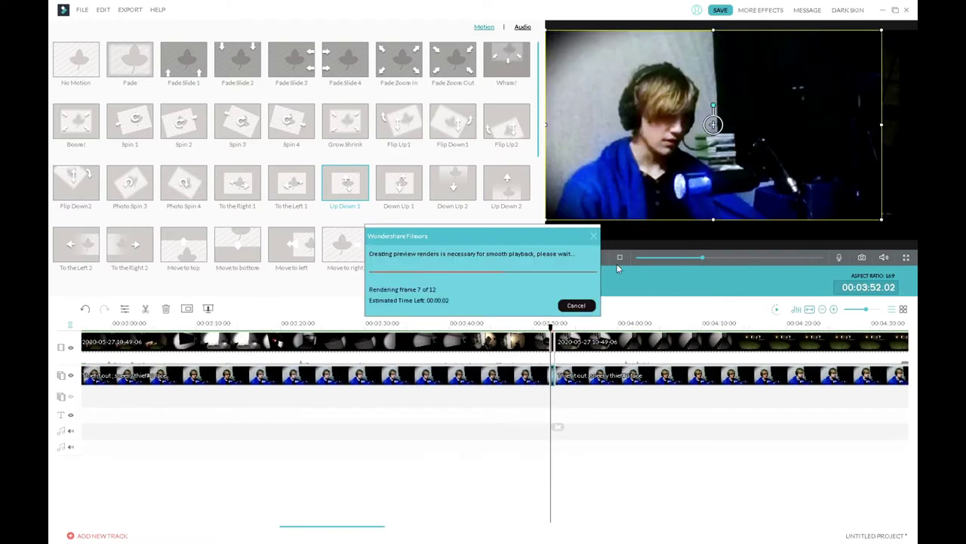
Split both clips at about 3:54 and 3:57 and delete the section of about three seconds between the cuts
left_click(600, 258)
left_click(572, 427)
left_click(600, 258)
left_click(601, 258)
left_click(597, 427)
left_click(579, 343)
key("Delete")
left_click(601, 259)
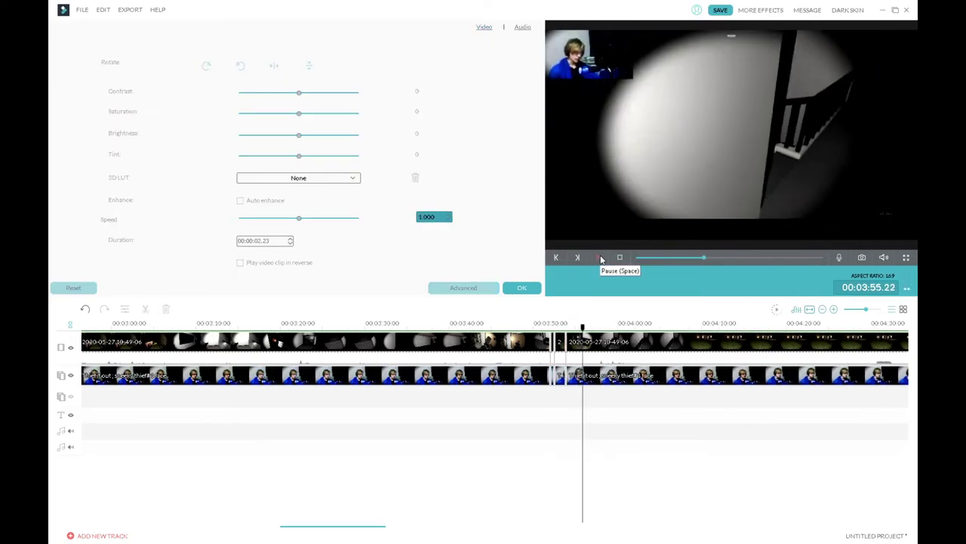
Split both clips at about 3:58, 3:59 and 4:00 and delete a section of about four seconds after the cuts
left_click(608, 325)
left_click(607, 427)
left_click(600, 258)
left_click(626, 428)
left_click(600, 258)
left_click_drag(619, 328, 600, 328)
left_click(619, 428)
left_click(606, 375)
left_click(610, 323)
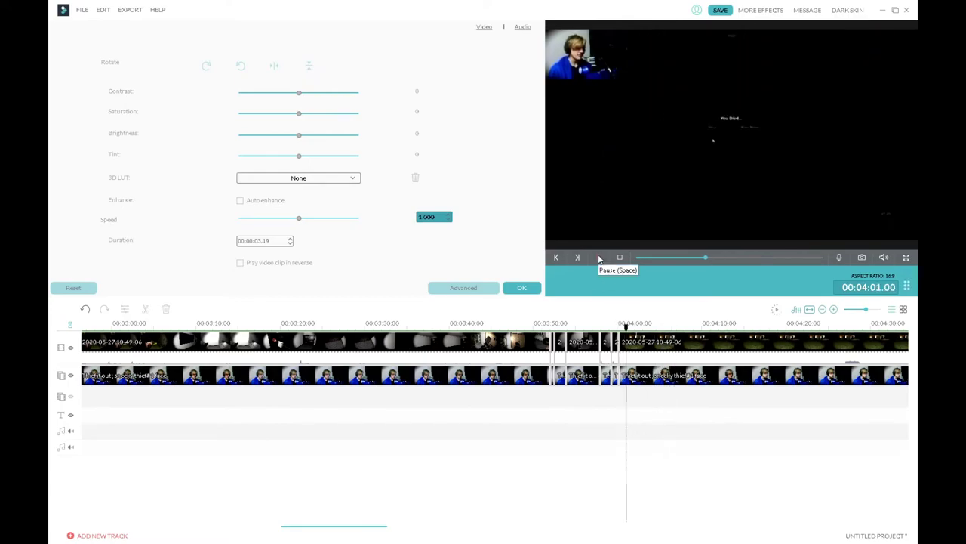
Split both clips at about 4:02 and play on from the cut
left_click(600, 259)
left_click(642, 427)
left_click(600, 259)
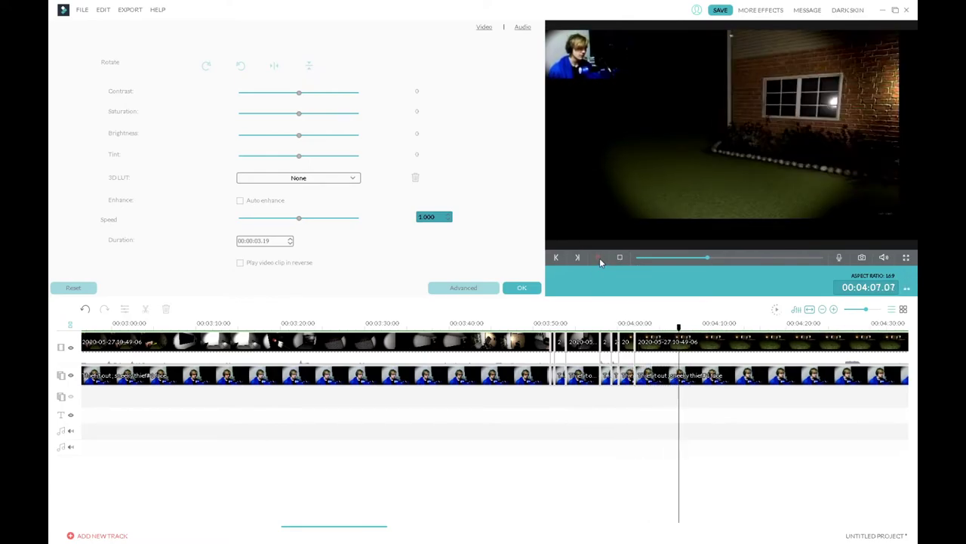
Delete the section of about seven seconds after the 4:02 cut and split both clips at about 4:09, 4:11 and 4:12
left_click(601, 259)
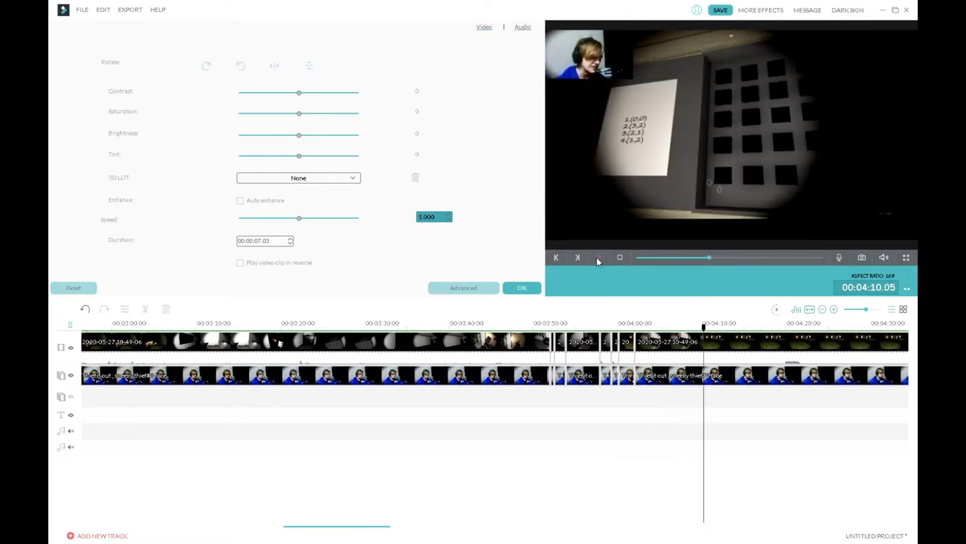
left_click(555, 257)
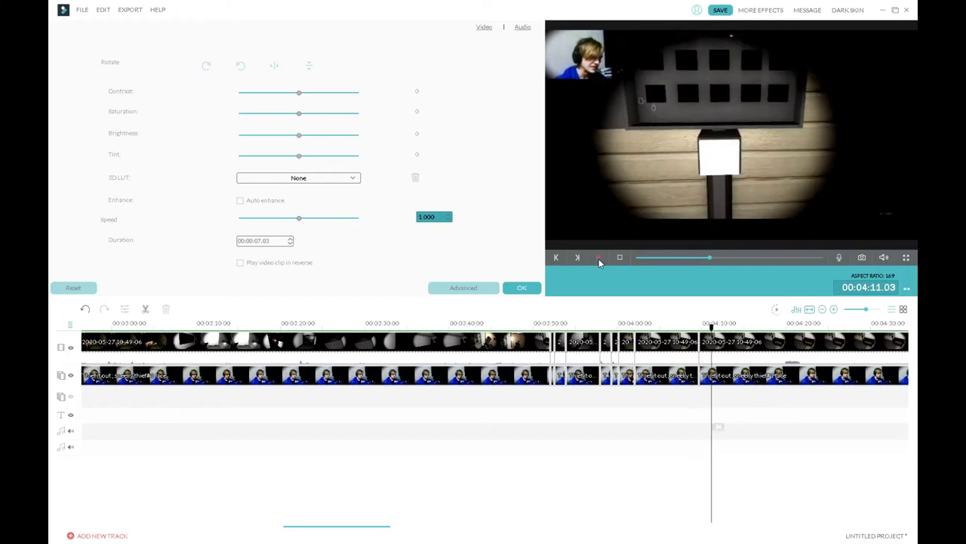
left_click(722, 325)
left_click(557, 256)
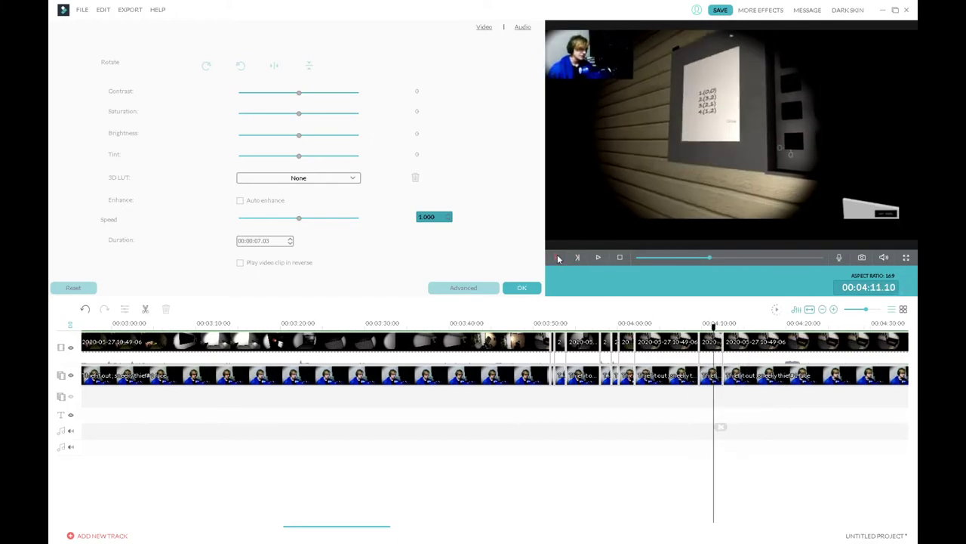
key("ctrl+b")
Enlarge the face clip between 4:09 and 4:11 over about half of the frame and render the preview
double_click(707, 375)
left_click_drag(632, 79, 768, 156)
key("space")
Split both clips at about 4:13 and delete the section of about half a second before the cut
left_click(625, 324)
left_click(600, 258)
left_click_drag(740, 327, 727, 327)
left_click(735, 427)
left_click(725, 342)
key("Delete")
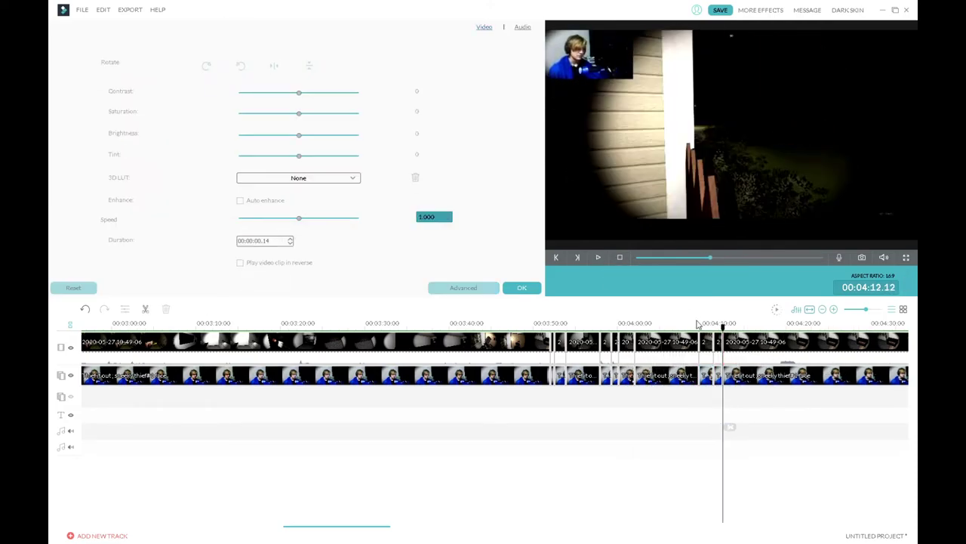
Split both clips at about 4:14 and 4:18 and delete the section between the cuts
left_click(598, 258)
left_click_drag(773, 327, 734, 327)
left_click(778, 427)
left_click(748, 345)
key("Delete")
Isolate the short section at 4:13.21 in both clips, enlarge its face clip over about half of the frame and render the preview
left_click(599, 258)
left_click(598, 257)
left_click(749, 426)
left_click(742, 426)
left_click(739, 376)
left_click_drag(633, 78, 754, 147)
key("space")
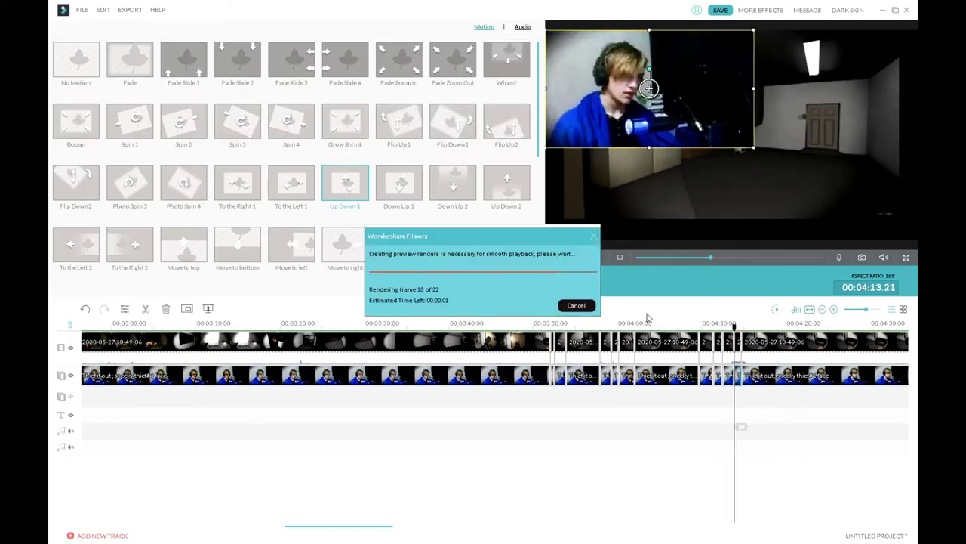
Split both clips at about 4:15 and 4:26 and delete the section between the cuts
left_click(601, 258)
left_click(756, 426)
left_click(601, 258)
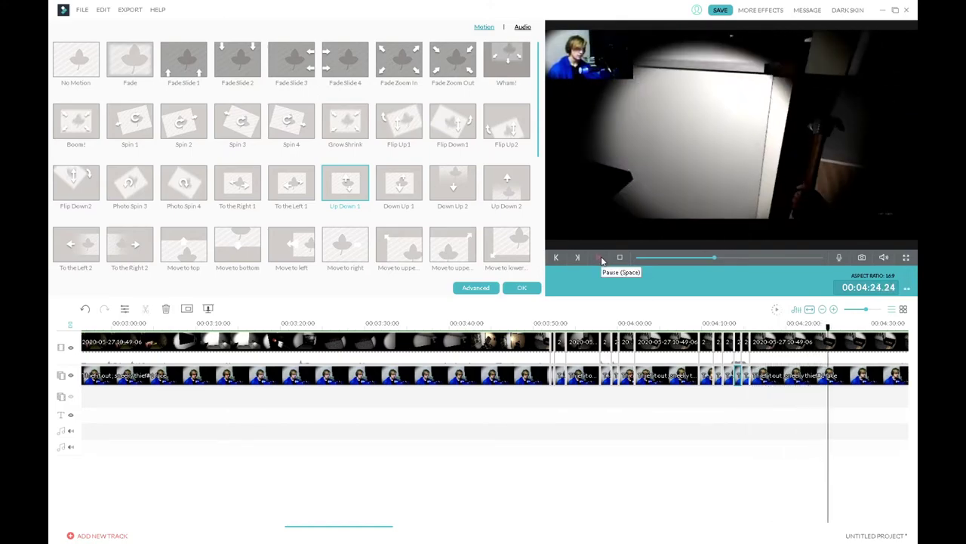
left_click(601, 258)
left_click(848, 427)
left_click(809, 346)
key("Delete")
Play on and split both clips at about 4:20, 4:28, 4:35 and 4:36
left_click(599, 258)
left_click(599, 258)
left_click(792, 426)
left_click(598, 258)
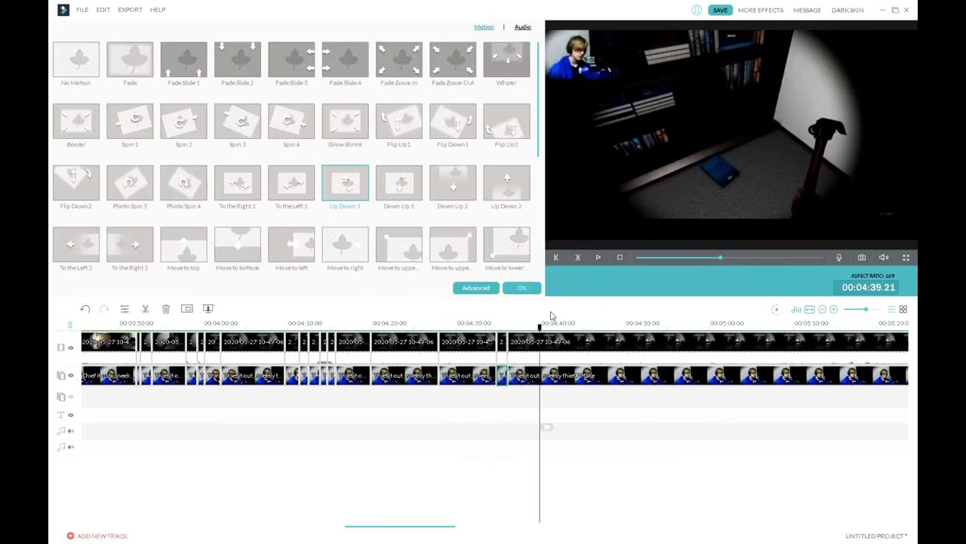
Delete the section of about four seconds after 4:36 and isolate a short section at about 4:42 in both clips
double_click(529, 351)
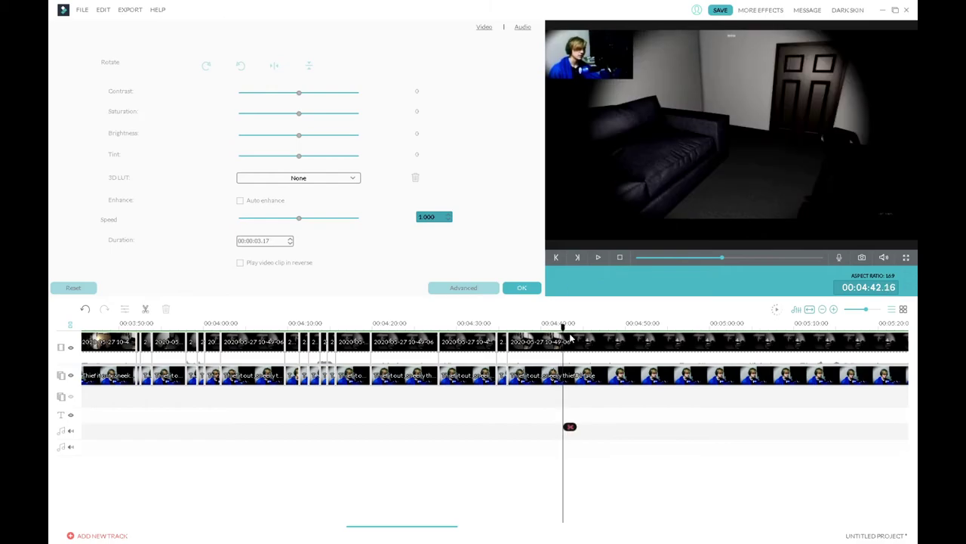
left_click(553, 325)
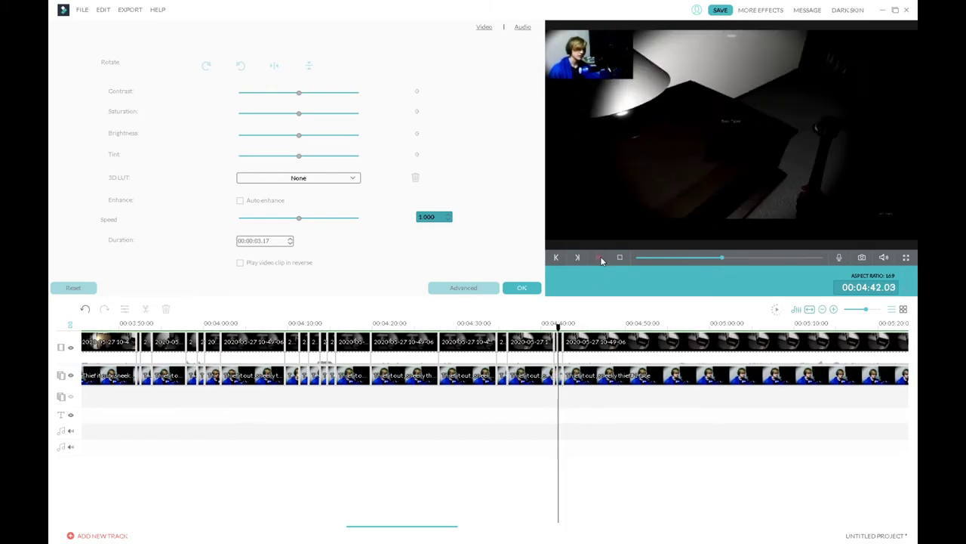
left_click(563, 426)
double_click(560, 375)
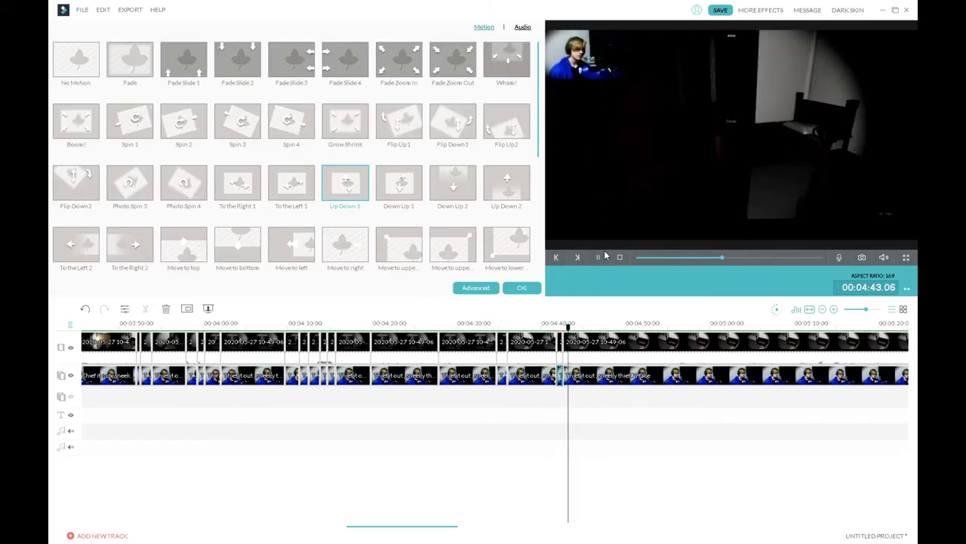
Delete sections of about two seconds after 4:42, four seconds after 4:47 and two seconds after 4:56 from both clips
left_click(604, 255)
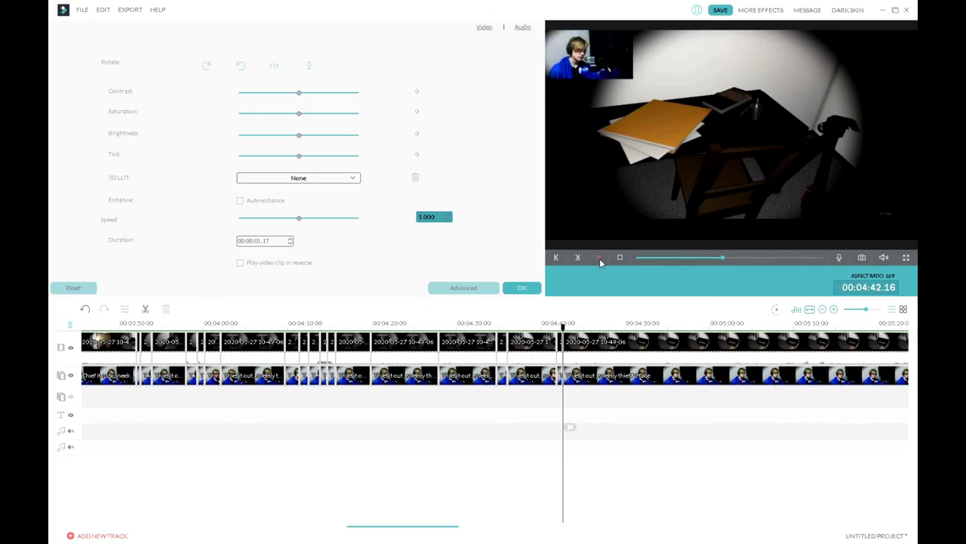
left_click(598, 258)
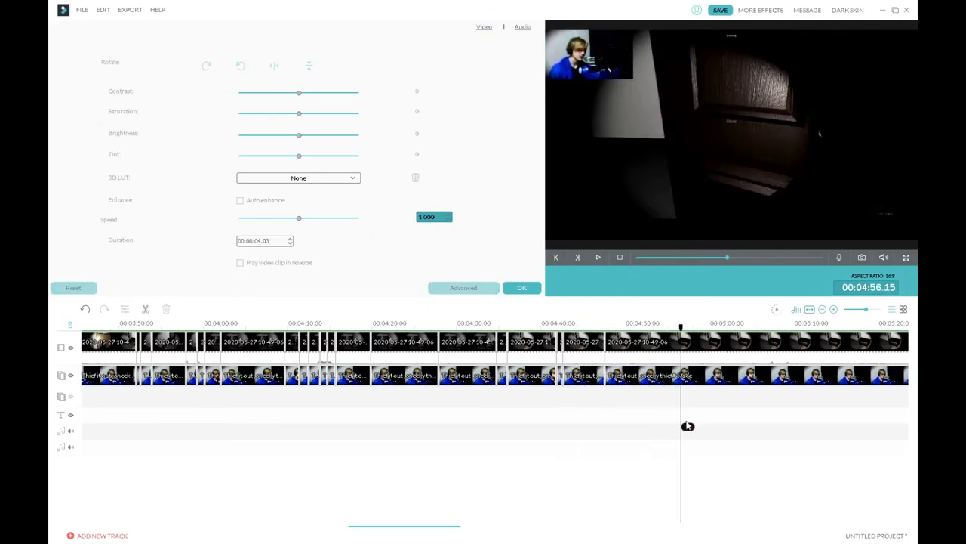
left_click(598, 258)
left_click(707, 425)
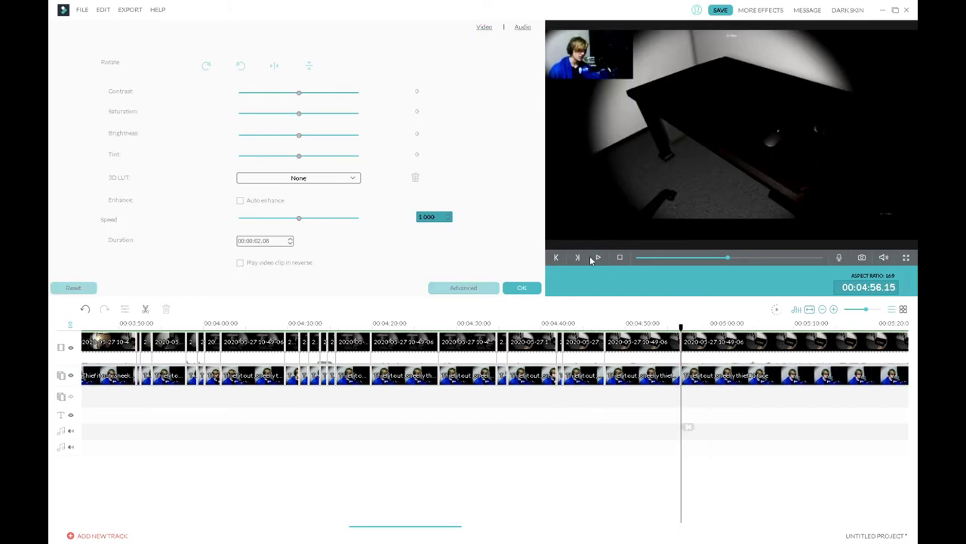
Split both clips at about 4:58 and 5:07 and delete the section of about nine seconds between the cuts
left_click(773, 425)
key("ctrl+b")
left_click(700, 425)
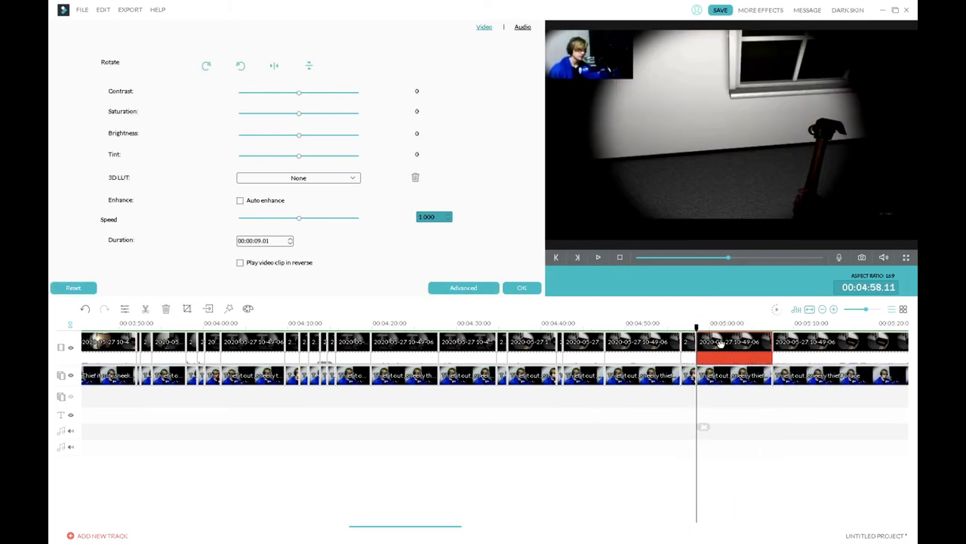
key("Delete")
left_click(596, 259)
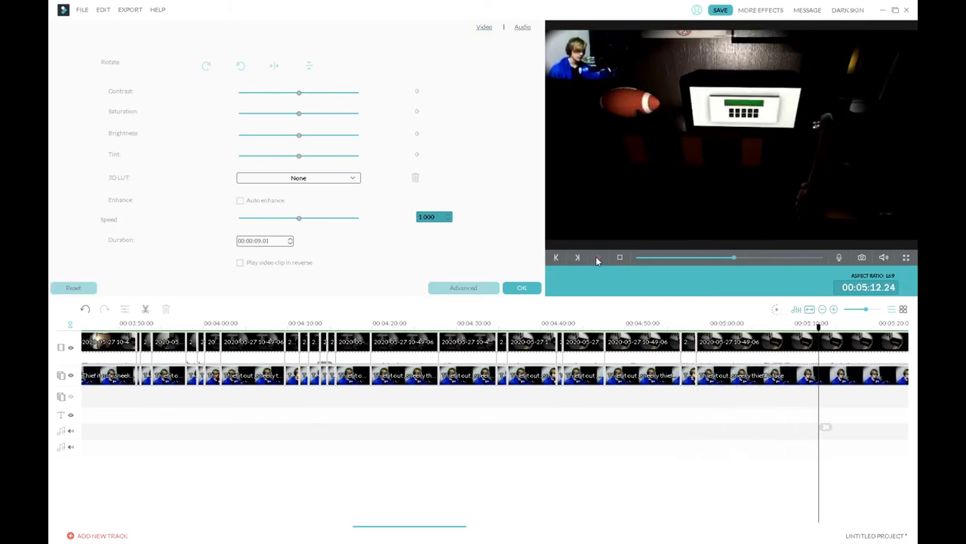
Split both clips at about 5:12, 5:02 and 5:06 and delete the section of about three seconds between the last two cuts
left_click(596, 259)
key("ctrl+b")
left_click(764, 427)
left_click(741, 347)
right_click(747, 346)
left_click(793, 513)
Split both clips at about 5:19 and 5:22 and delete the section of about three seconds between the cuts
left_click(601, 260)
left_click(602, 261)
key("ctrl+b")
left_click(602, 259)
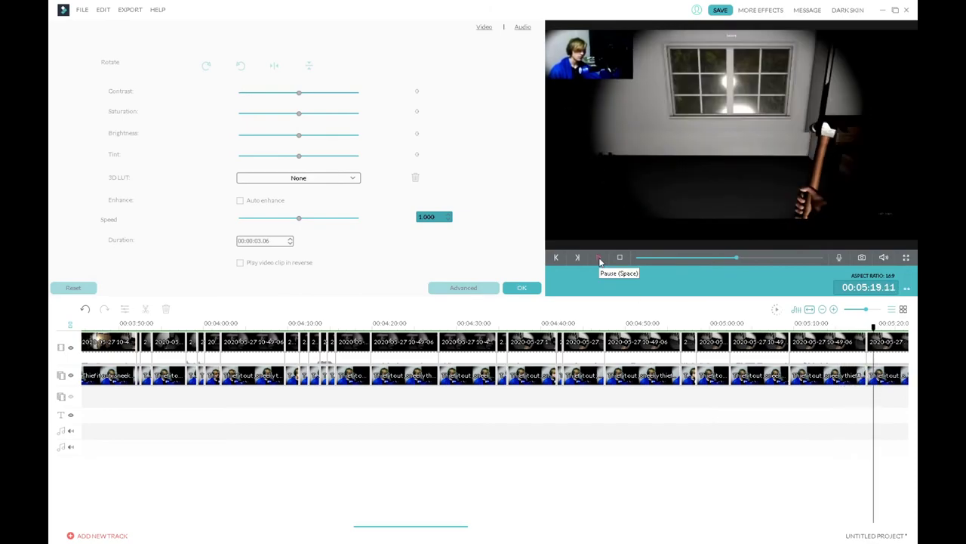
left_click(903, 428)
right_click(882, 346)
left_click(853, 512)
Isolate the section from about 5:20 to 5:30 in both clips and enlarge its face clip over most of the frame
left_click(600, 260)
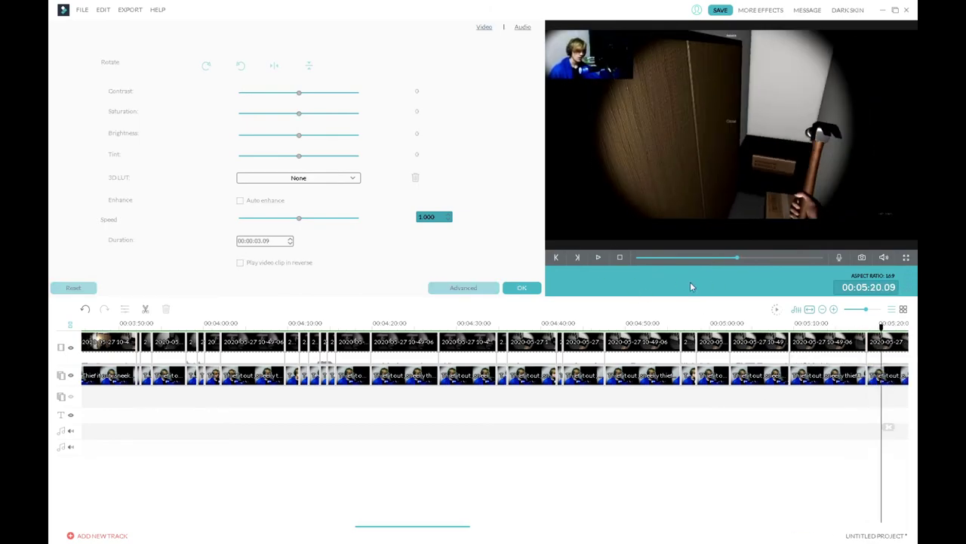
left_click(601, 260)
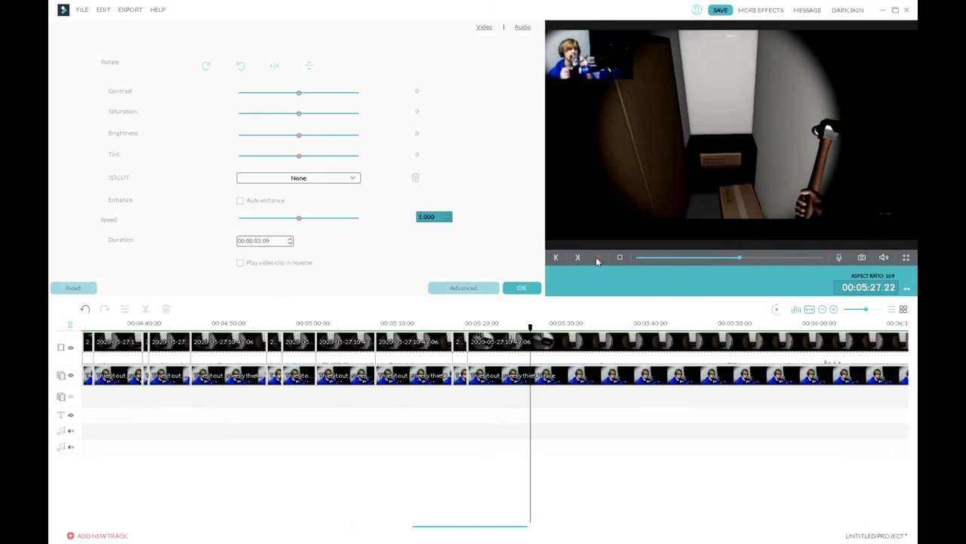
left_click(559, 262)
key("ctrl+b")
double_click(521, 376)
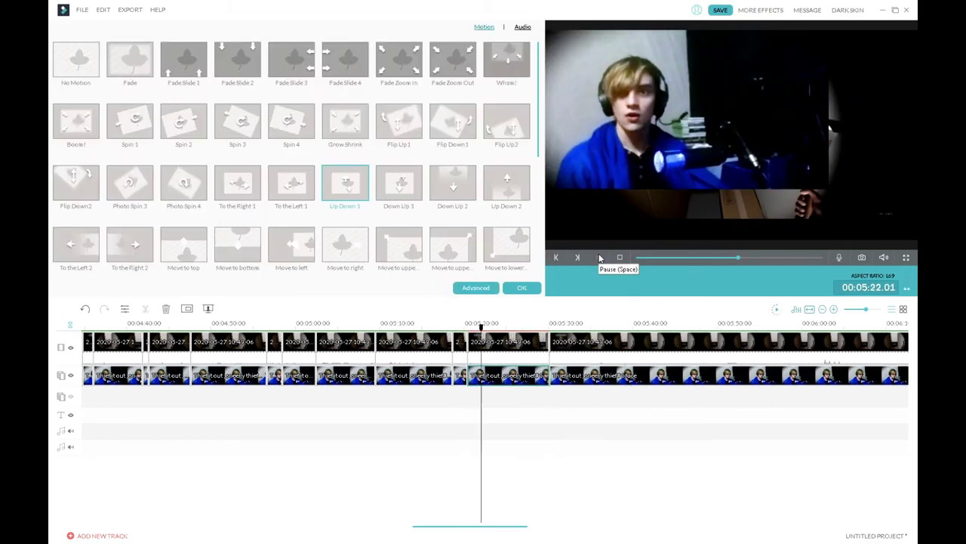
Split both clips at about 5:24 and 5:27 and delete the section of about two seconds between the cuts
left_click(530, 426)
right_click(510, 349)
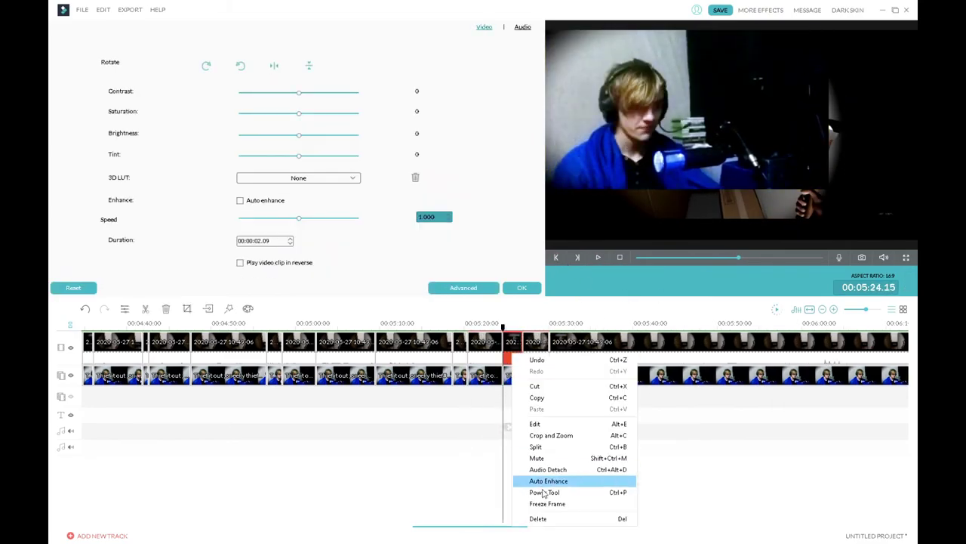
left_click(539, 517)
left_click(599, 258)
left_click(576, 305)
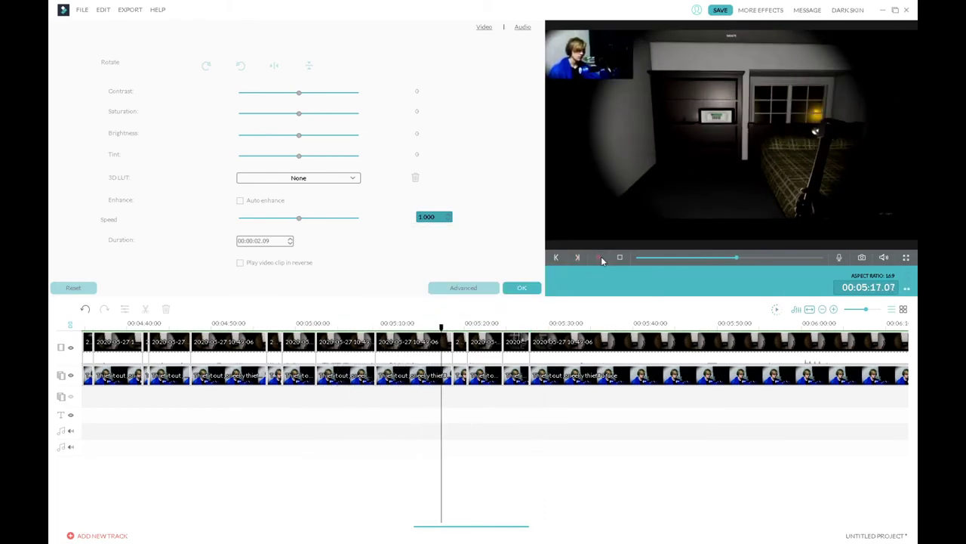
Split both clips at about 5:32 and delete the section of about four seconds before the cut
left_click(599, 259)
left_click(570, 427)
right_click(537, 339)
left_click(568, 509)
Split both clips at about 5:29 and delete the section of about half a second after the cut
left_click(598, 259)
left_click(598, 258)
left_click(548, 428)
left_click(553, 353)
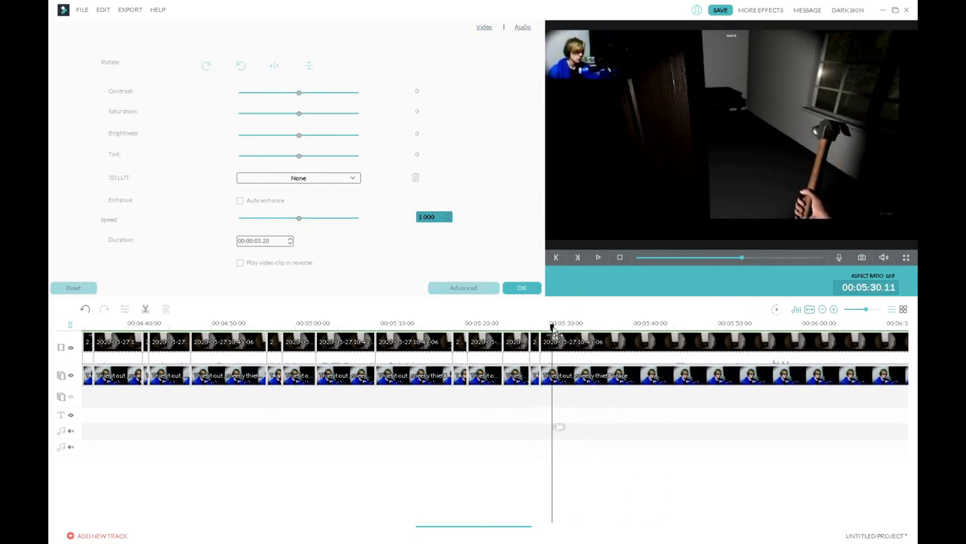
left_click(600, 259)
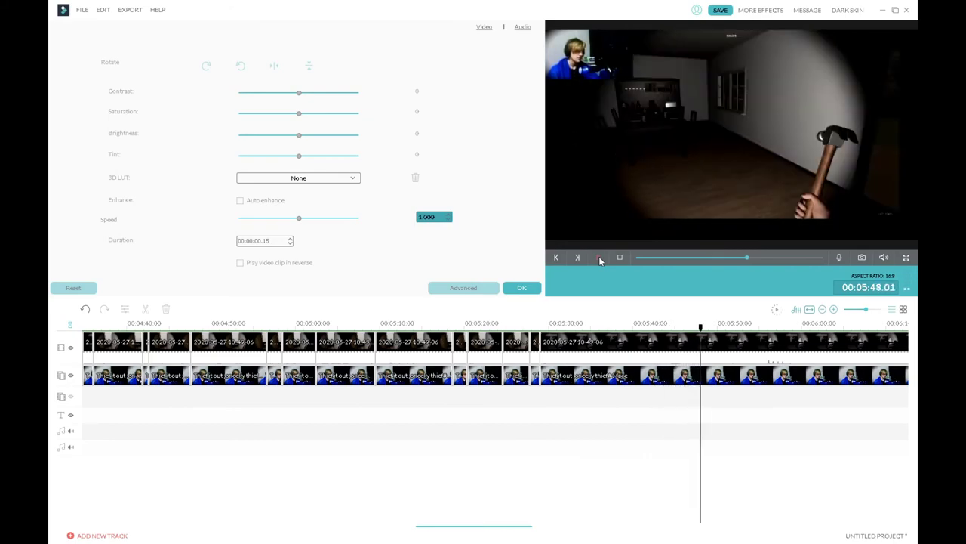
Split both clips at about 5:58 and 6:01 and enlarge the last face clip to fill nearly the whole frame
left_click(600, 261)
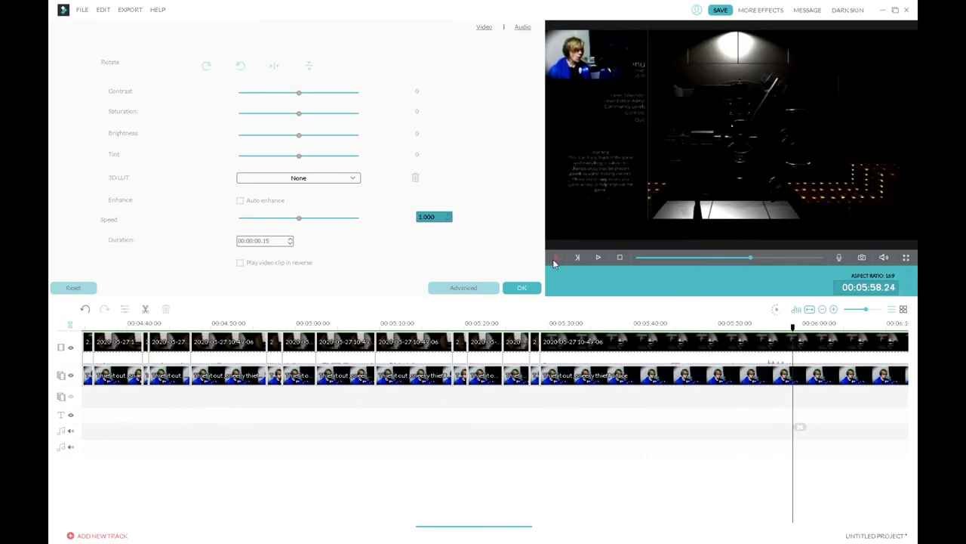
left_click(598, 259)
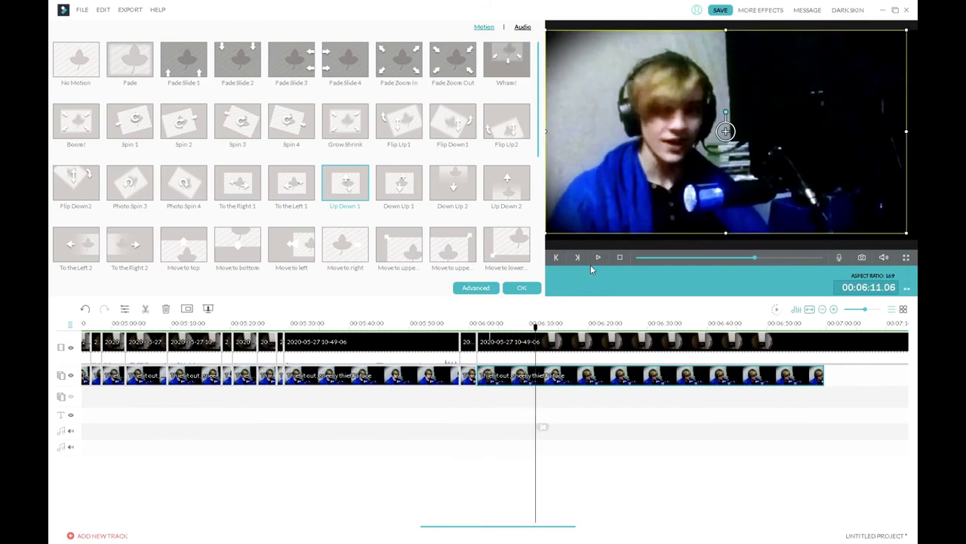
Split both clips at about 6:11 and delete the section of about ten seconds before the cut
right_click(526, 355)
left_click(549, 517)
left_click(598, 257)
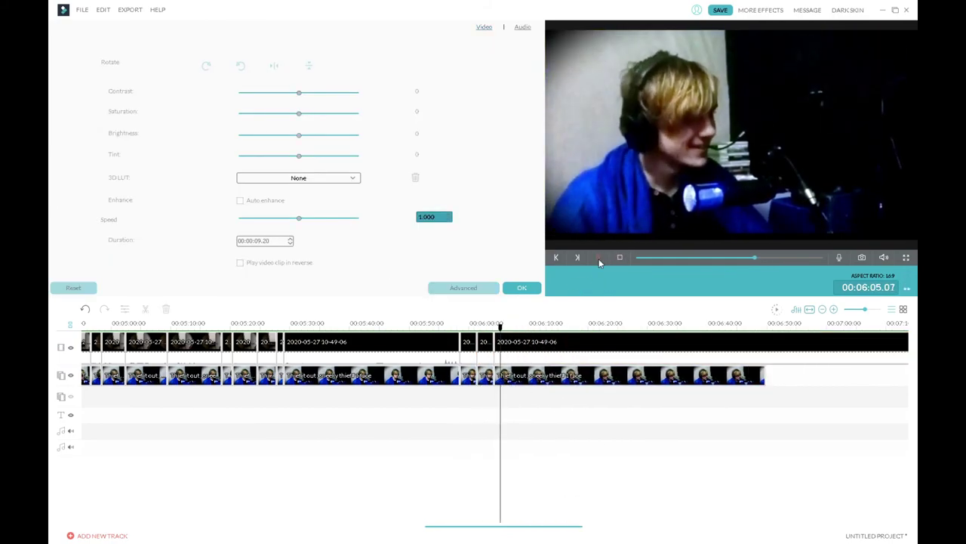
Delete the section of about two seconds after 6:04 and split both clips at about 6:06
right_click(496, 372)
left_click(521, 529)
left_click(596, 258)
left_click(514, 426)
Resize and reposition the last face clip, after 6:06, in the preview frame
left_click(599, 257)
left_click(601, 259)
double_click(523, 376)
left_click_drag(767, 155, 670, 83)
left_click_drag(890, 203, 846, 174)
left_click_drag(793, 130, 851, 188)
right_click(551, 344)
left_click(591, 511)
key("ctrl+z")
Delete the leftover gameplay clip after 6:06, keep the face clip and replay the ending from about 6:02
right_click(535, 344)
left_click(562, 512)
left_click(494, 328)
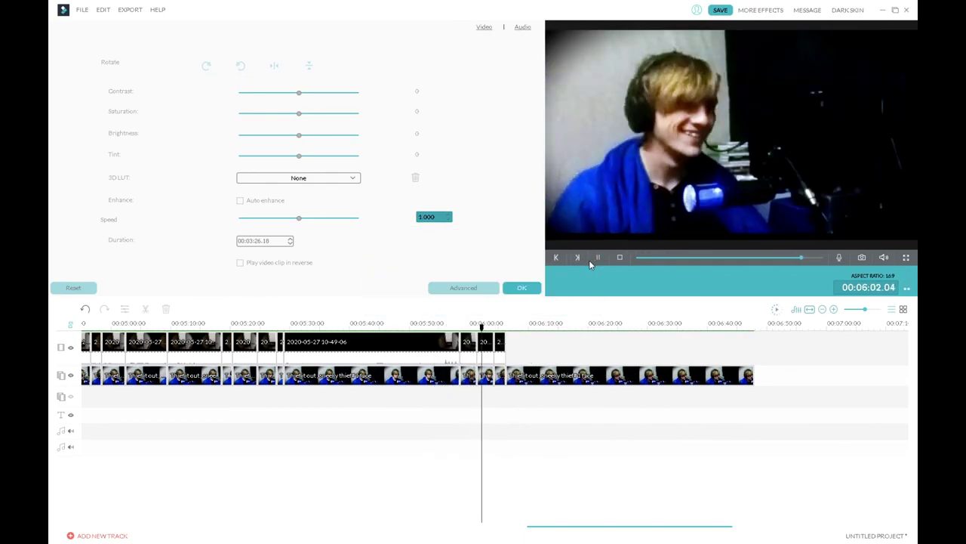
Examine the end of the gameplay at 6:06 and play through the remaining face clip to check the outro
left_click(516, 328)
scroll(519, 329, "up", 3)
left_click(557, 259)
left_click(557, 259)
left_click(521, 375)
left_click(520, 461)
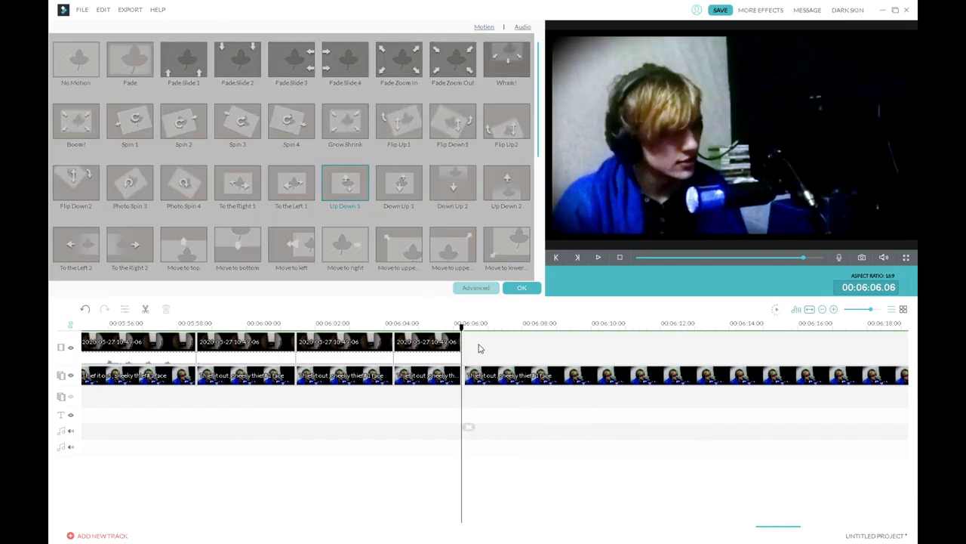
left_click(528, 376)
left_click(598, 257)
left_click_drag(592, 327, 483, 327)
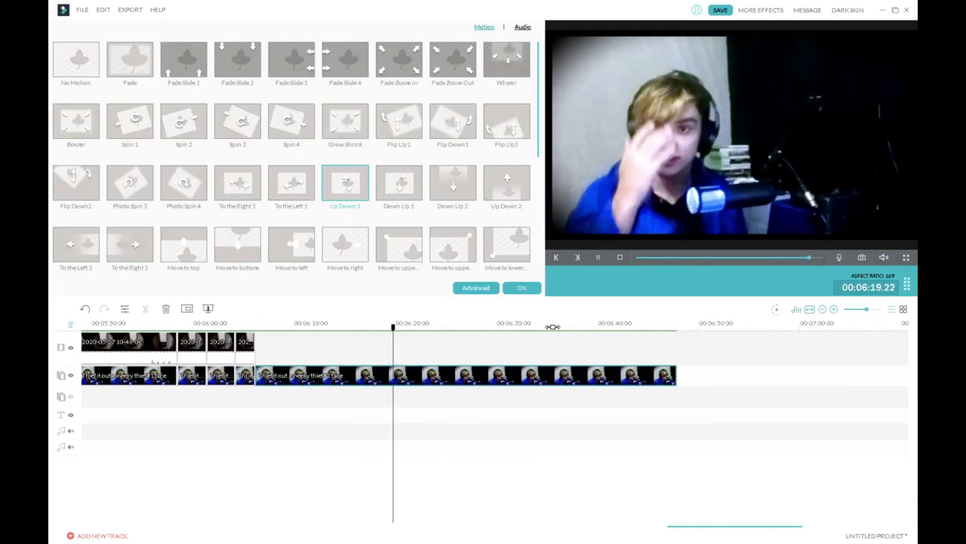